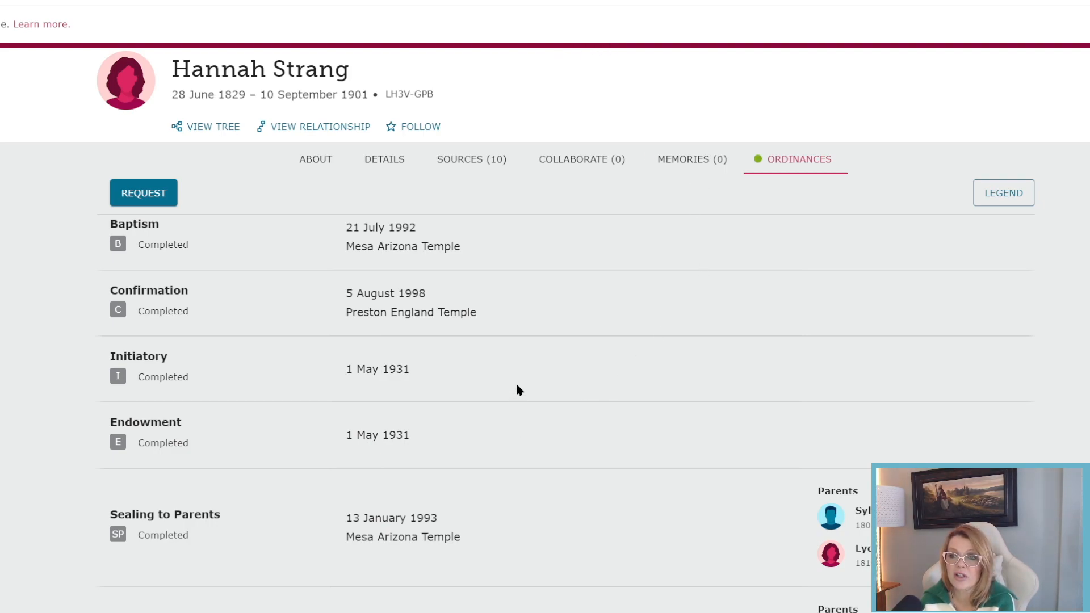
- Examine the woman's ordinances, comparing the completed Sealing to Parents entry with the one that is ready to request
{"action": "scroll", "coordinate": [516, 381], "scroll_direction": "down", "scroll_amount": 1}
{"action": "scroll", "coordinate": [516, 367], "scroll_direction": "down", "scroll_amount": 1}
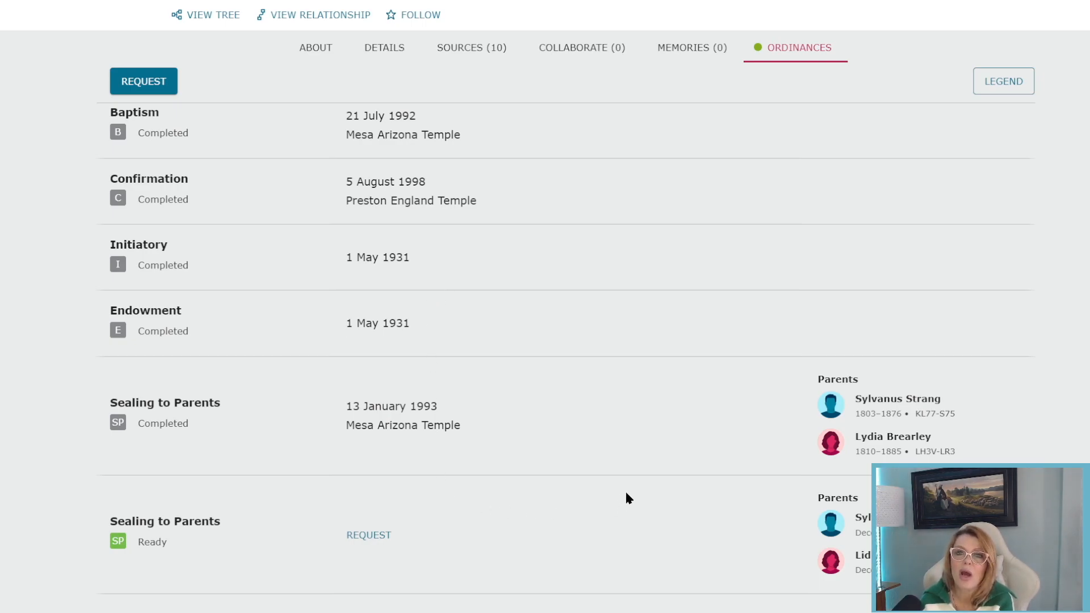
{"action": "scroll", "coordinate": [577, 484], "scroll_direction": "up", "scroll_amount": 3}
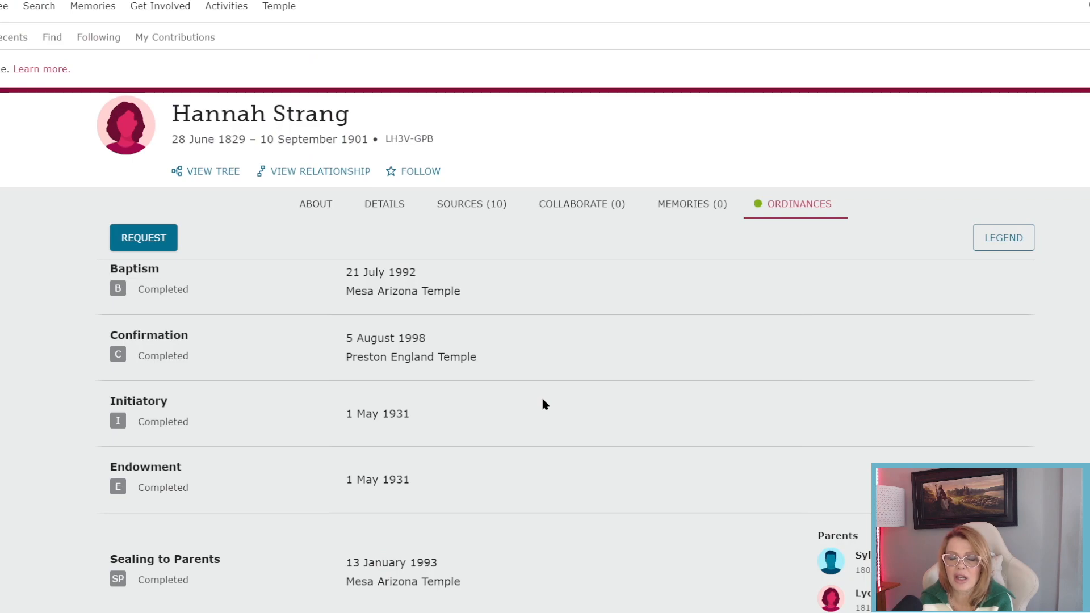
{"action": "scroll", "coordinate": [544, 389], "scroll_direction": "down", "scroll_amount": 1}
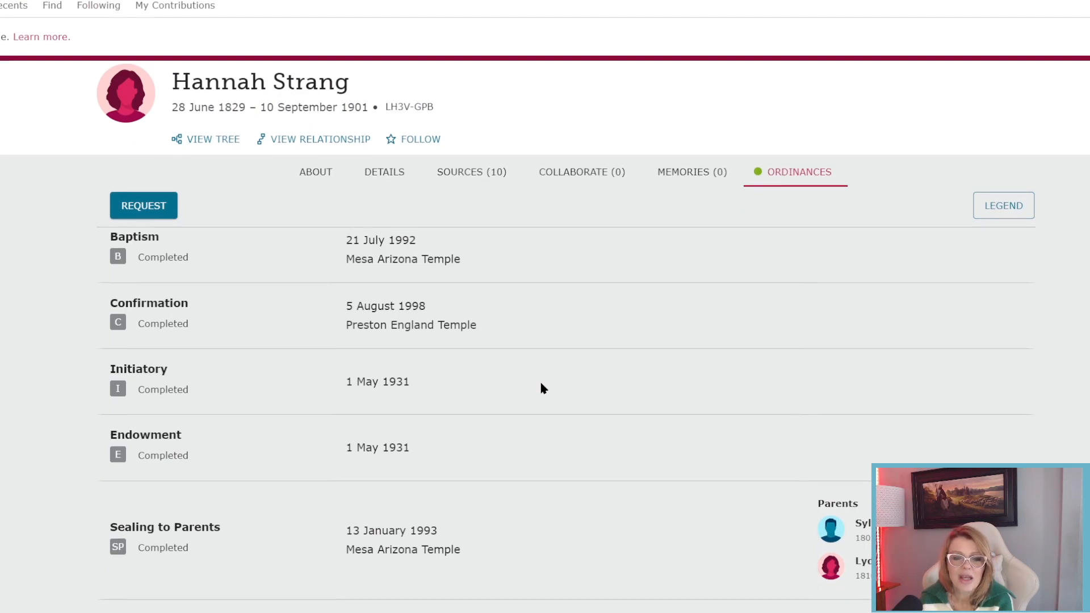
{"action": "scroll", "coordinate": [537, 378], "scroll_direction": "up", "scroll_amount": 1}
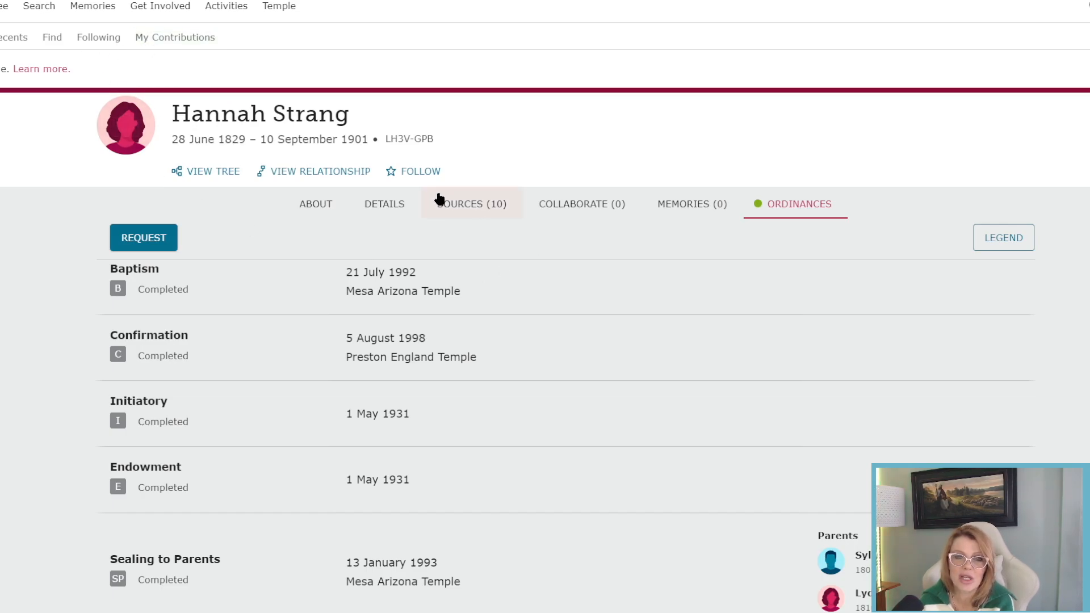
{"action": "left_click", "coordinate": [313, 174]}
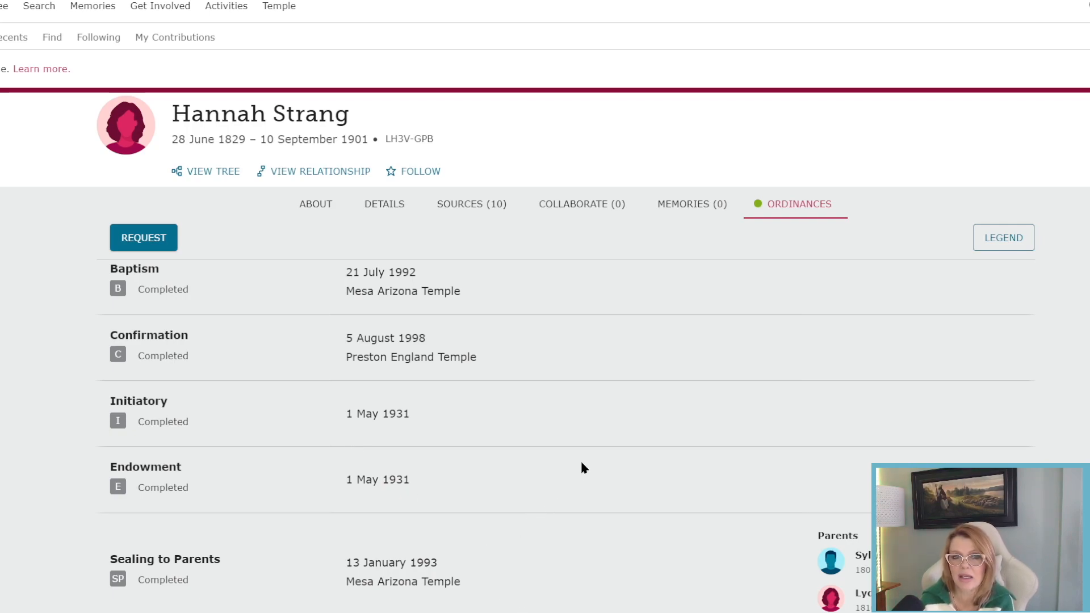
{"action": "scroll", "coordinate": [505, 523], "scroll_direction": "down", "scroll_amount": 1}
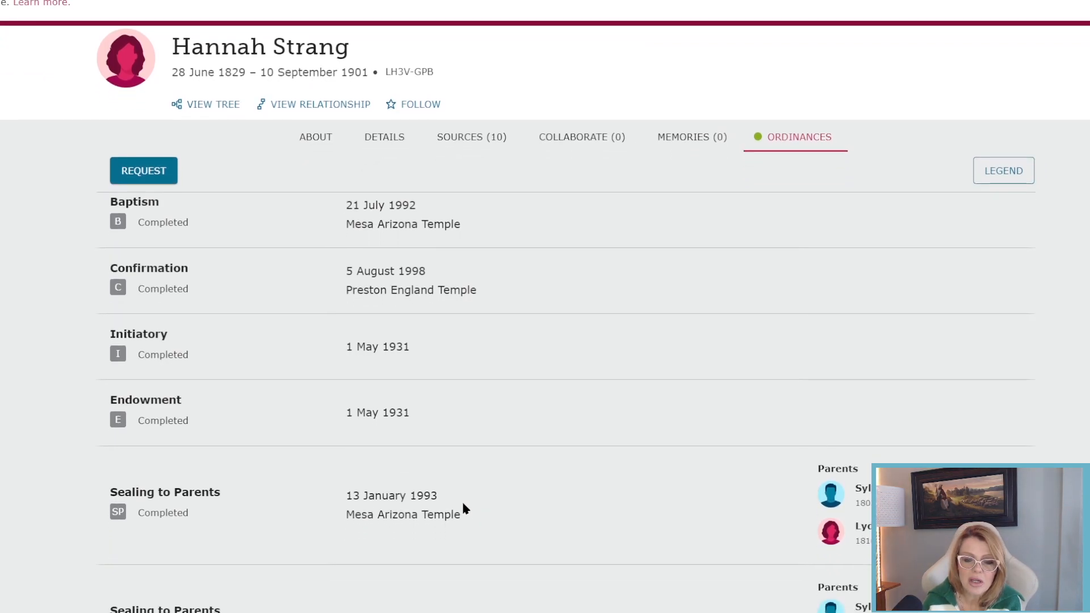
{"action": "scroll", "coordinate": [446, 502], "scroll_direction": "down", "scroll_amount": 1}
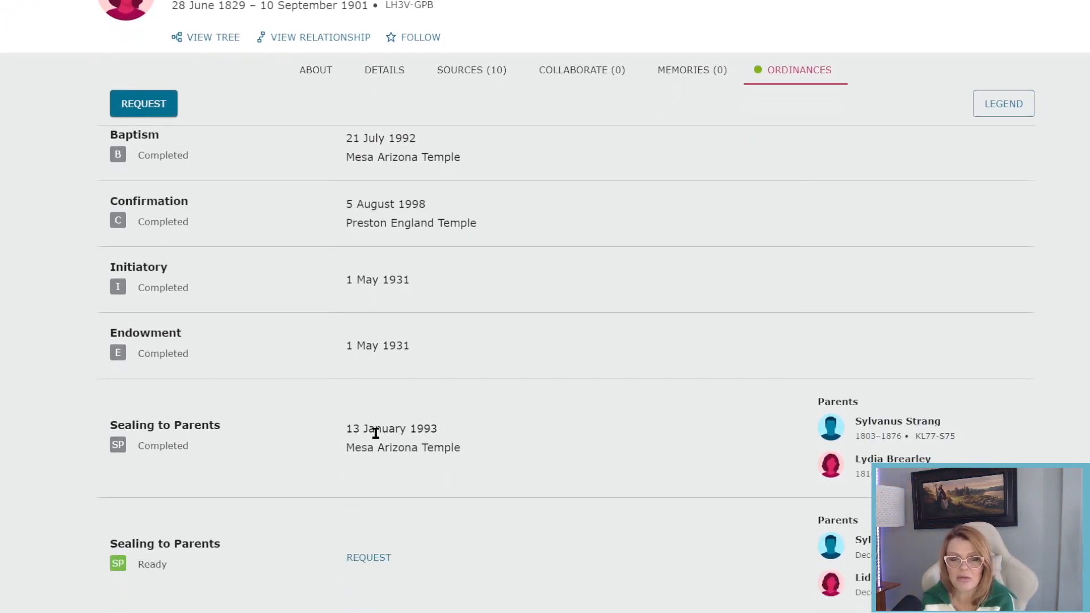
{"action": "scroll", "coordinate": [390, 409], "scroll_direction": "up", "scroll_amount": 1}
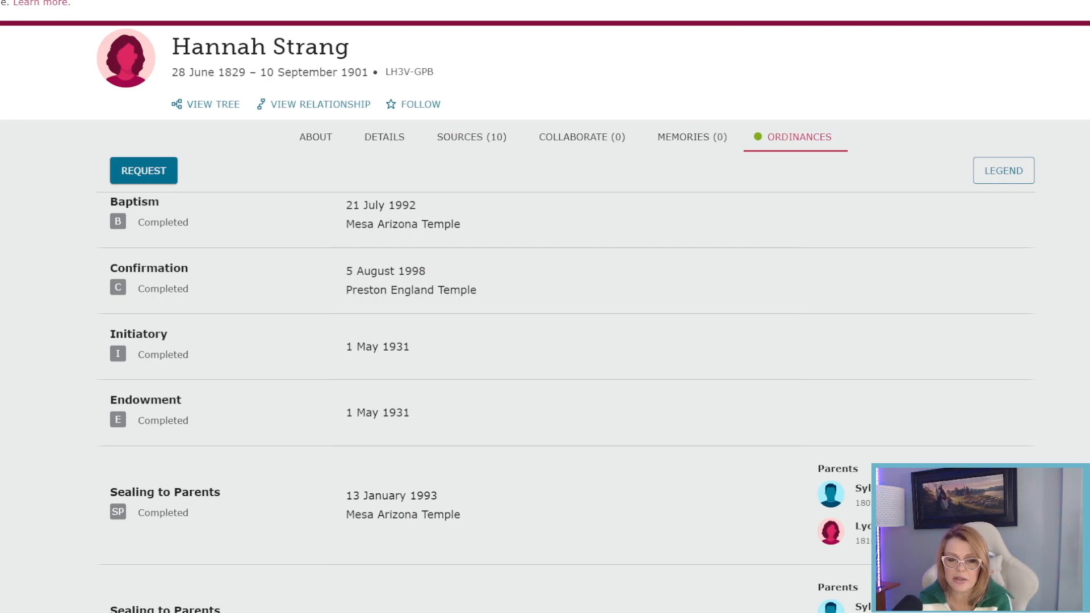
{"action": "scroll", "coordinate": [355, 572], "scroll_direction": "down", "scroll_amount": 1}
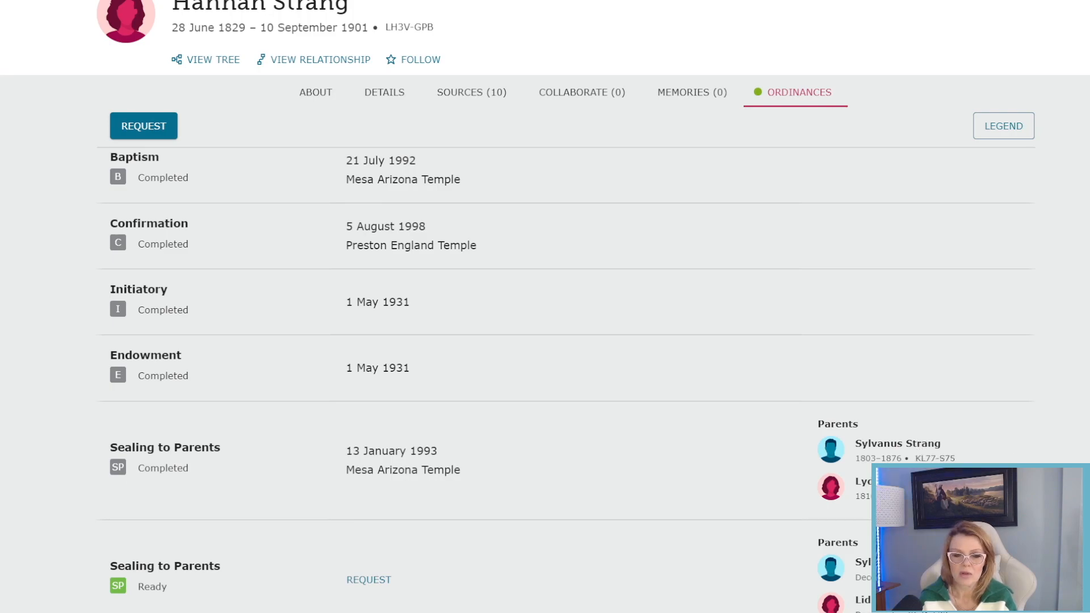
- View the summary cards of the parents in both Sealing to Parents entries to compare their vital and temple information
{"action": "left_click", "coordinate": [888, 562]}
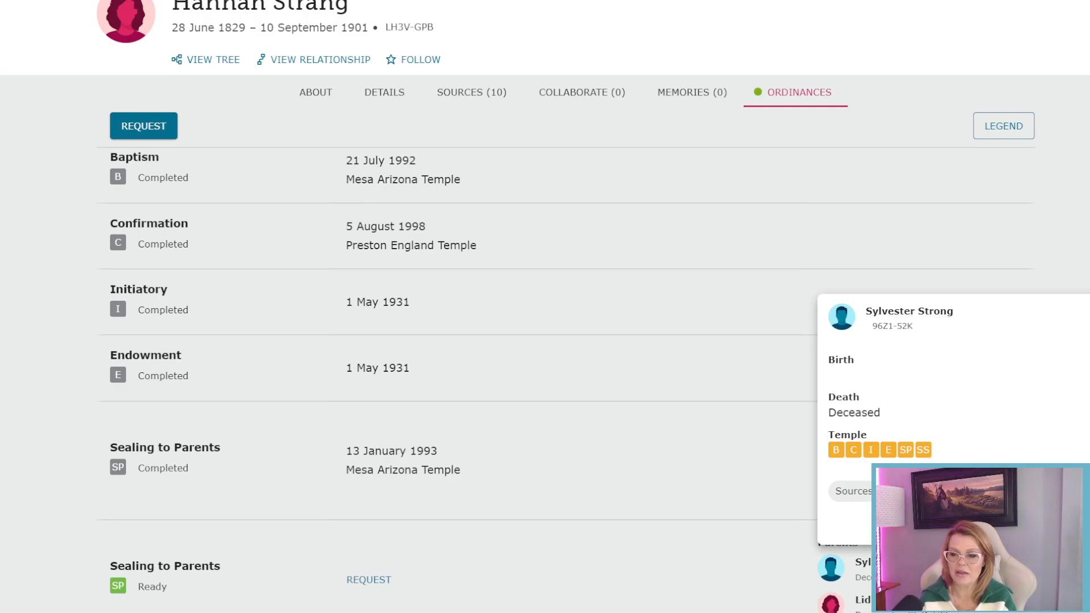
{"action": "left_click", "coordinate": [890, 602]}
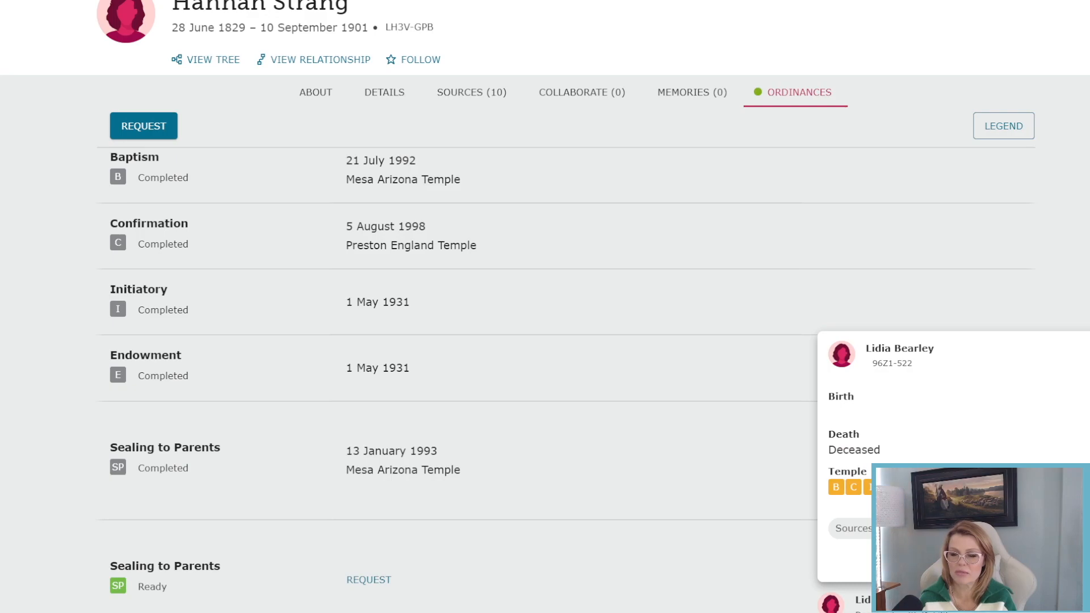
{"action": "left_click", "coordinate": [884, 443]}
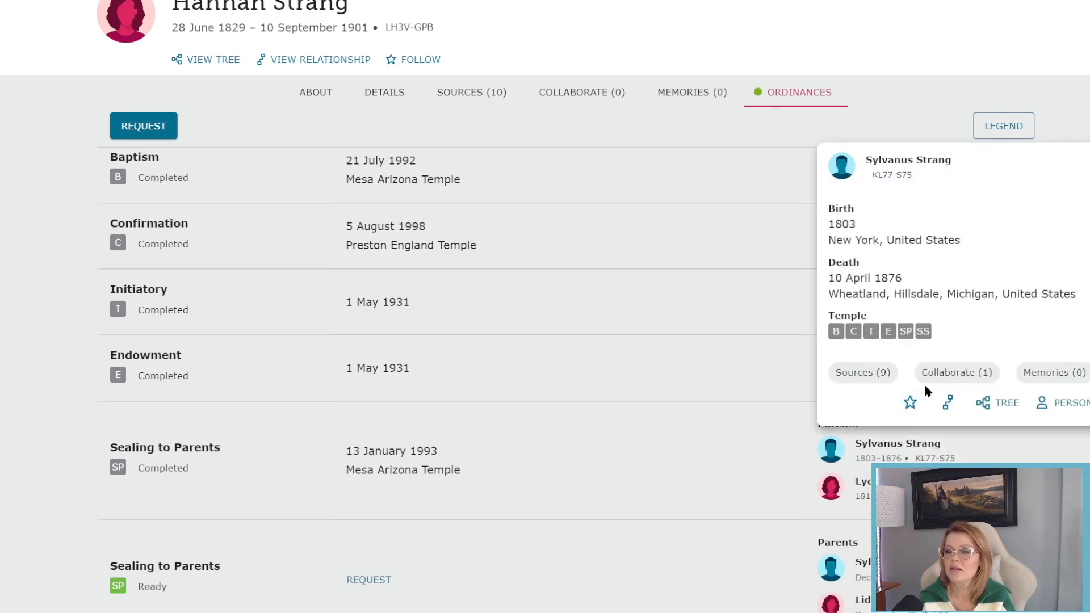
{"action": "left_click", "coordinate": [869, 495]}
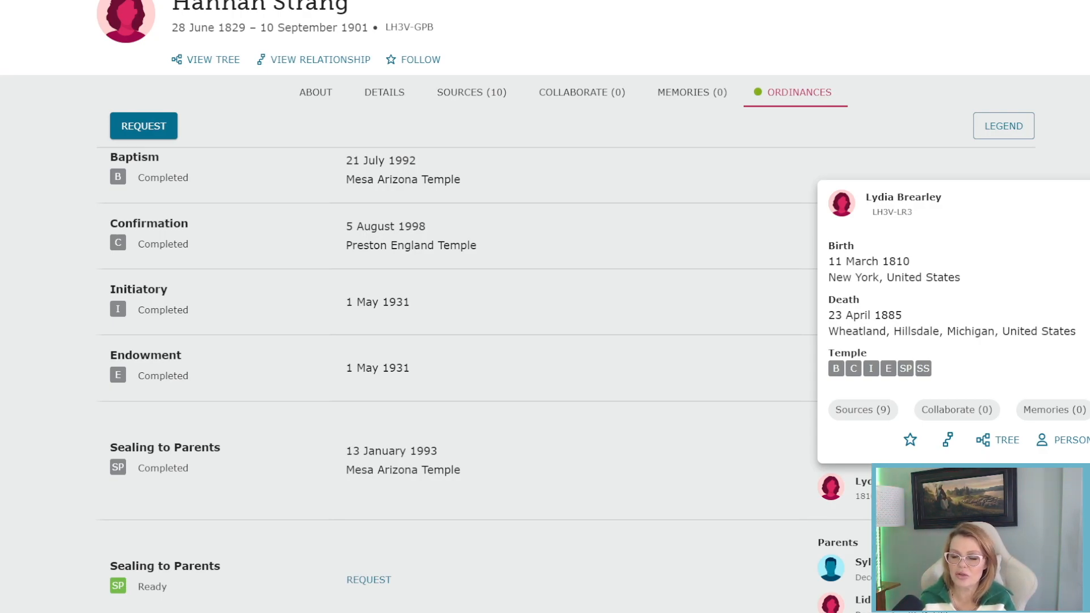
- Open the person page of the father listed in the ready Sealing to Parents entry and show his details
{"action": "mouse_move", "coordinate": [877, 563]}
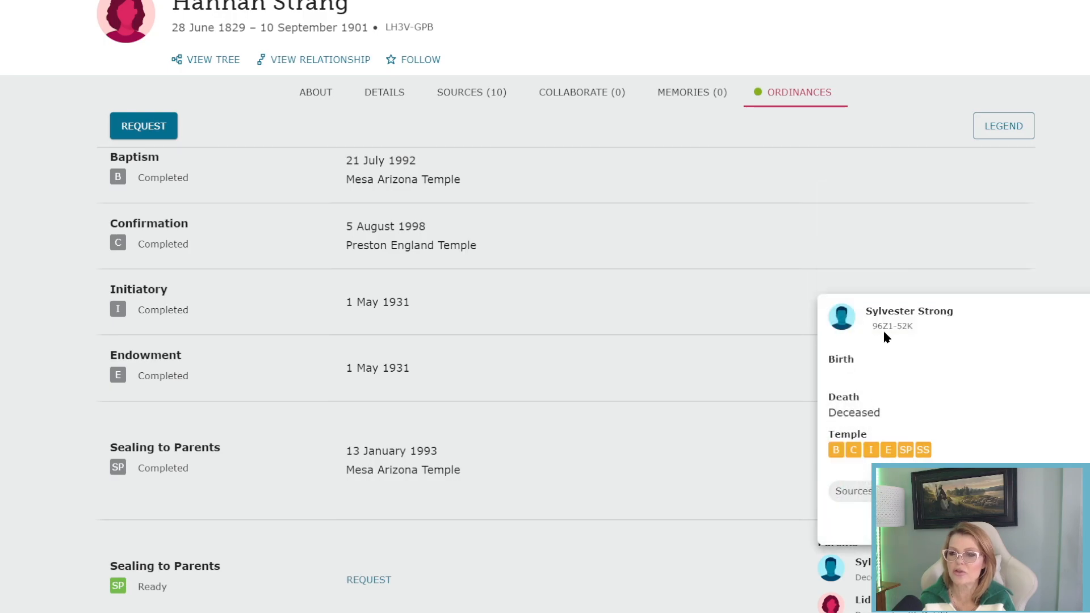
{"action": "left_click", "coordinate": [906, 310]}
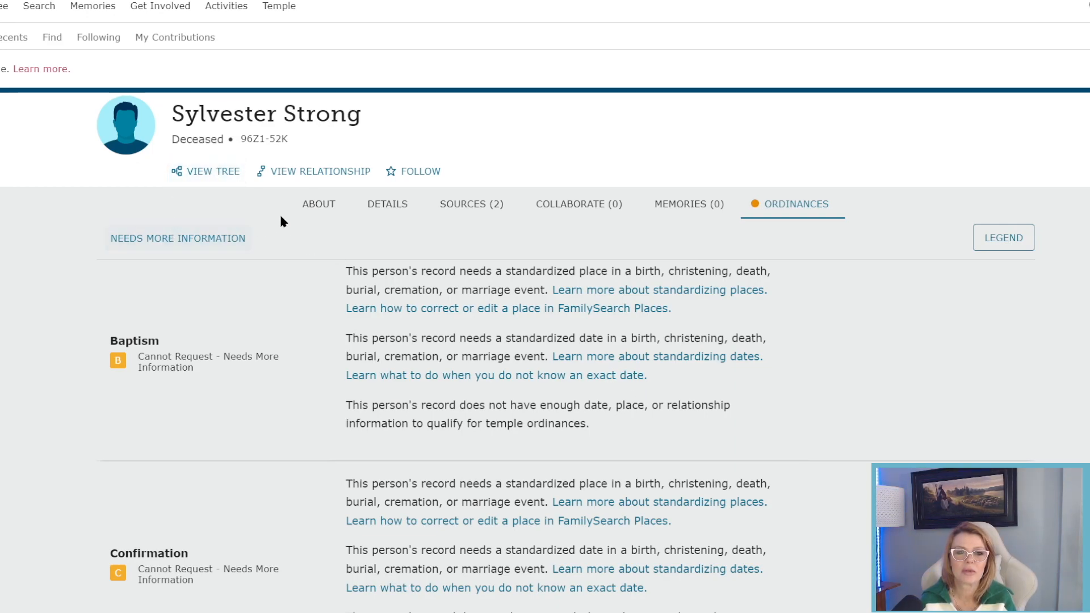
{"action": "left_click", "coordinate": [324, 206]}
{"action": "left_click", "coordinate": [395, 207]}
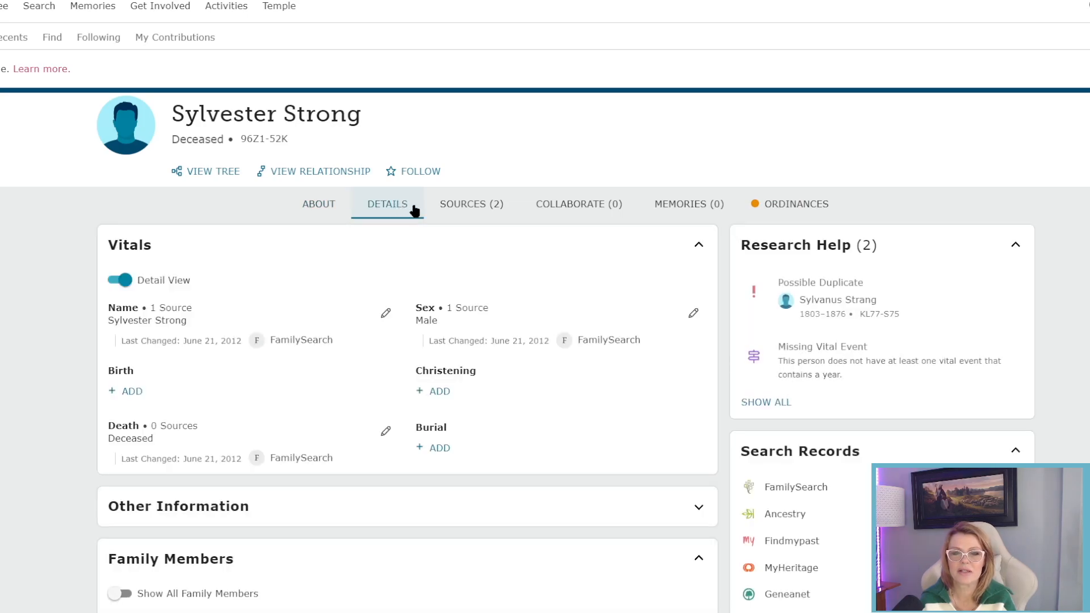
- Examine the father's details page, including his family members, latest changes and available tools
{"action": "scroll", "coordinate": [858, 432], "scroll_direction": "down", "scroll_amount": 1}
{"action": "scroll", "coordinate": [856, 429], "scroll_direction": "down", "scroll_amount": 8}
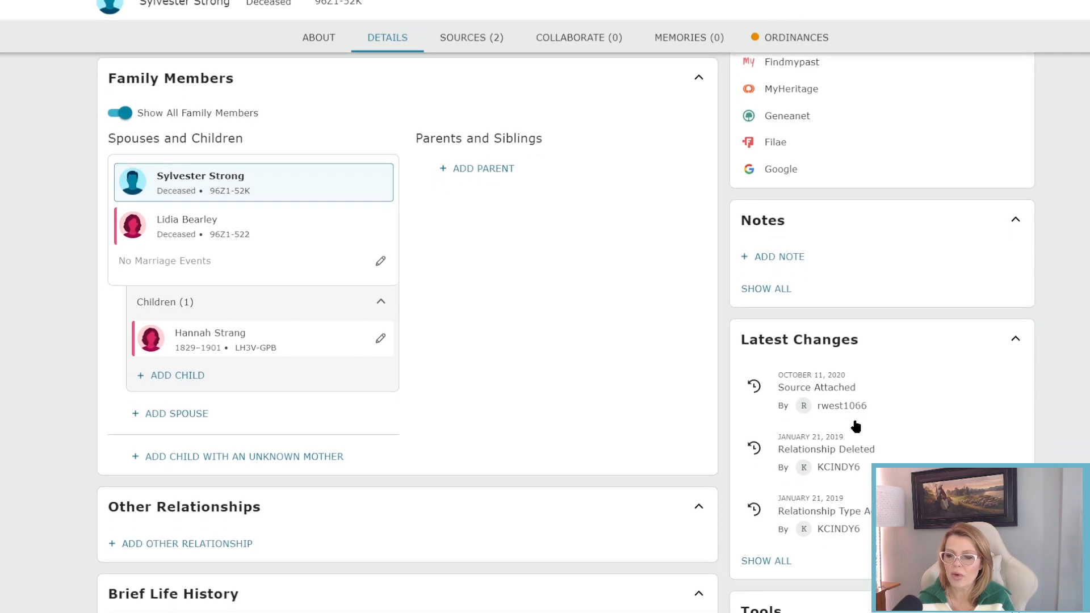
{"action": "scroll", "coordinate": [856, 427], "scroll_direction": "down", "scroll_amount": 5}
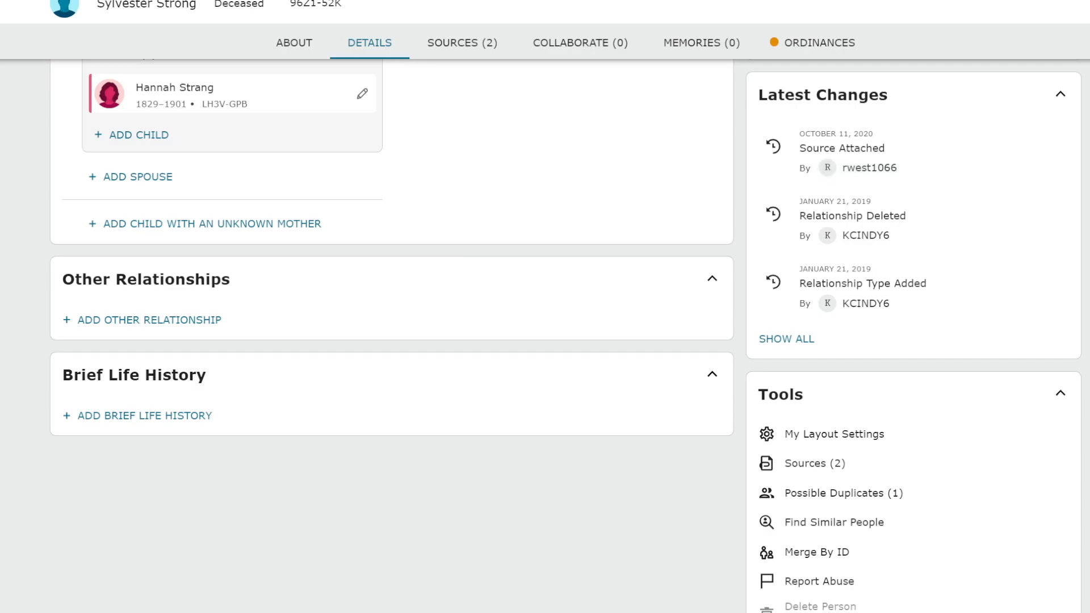
{"action": "scroll", "coordinate": [463, 334], "scroll_direction": "up", "scroll_amount": 5}
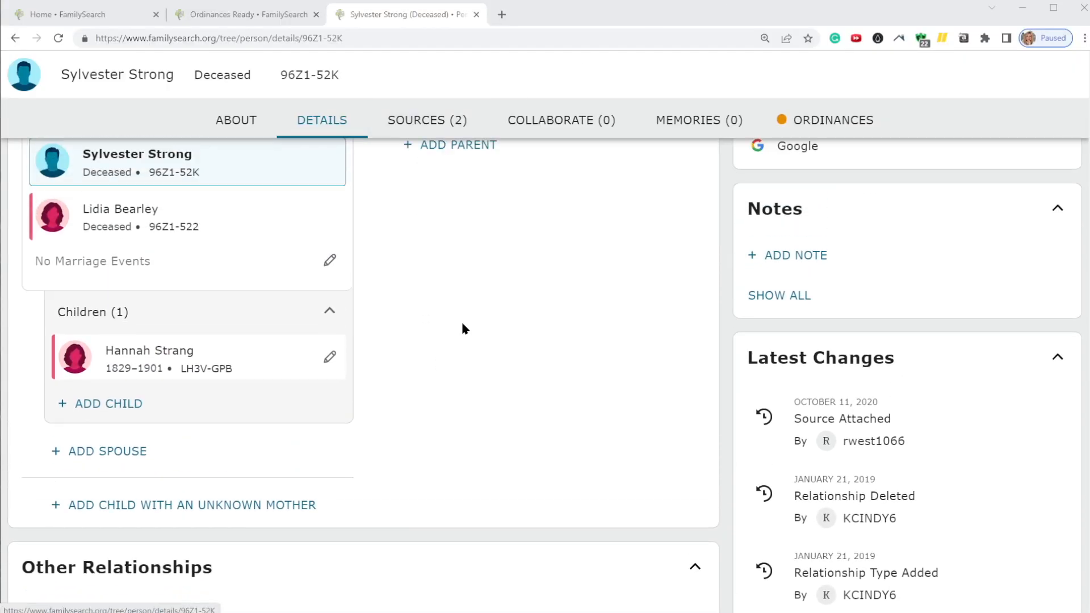
{"action": "scroll", "coordinate": [572, 420], "scroll_direction": "up", "scroll_amount": 1}
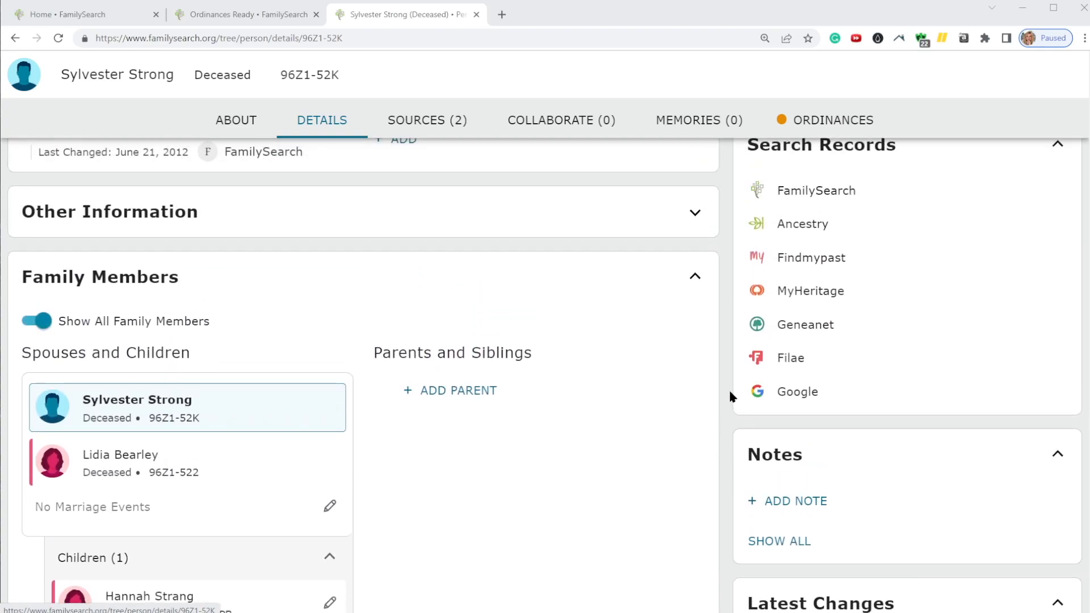
{"action": "scroll", "coordinate": [703, 404], "scroll_direction": "up", "scroll_amount": 2}
{"action": "scroll", "coordinate": [810, 389], "scroll_direction": "down", "scroll_amount": 3}
{"action": "scroll", "coordinate": [915, 405], "scroll_direction": "down", "scroll_amount": 8}
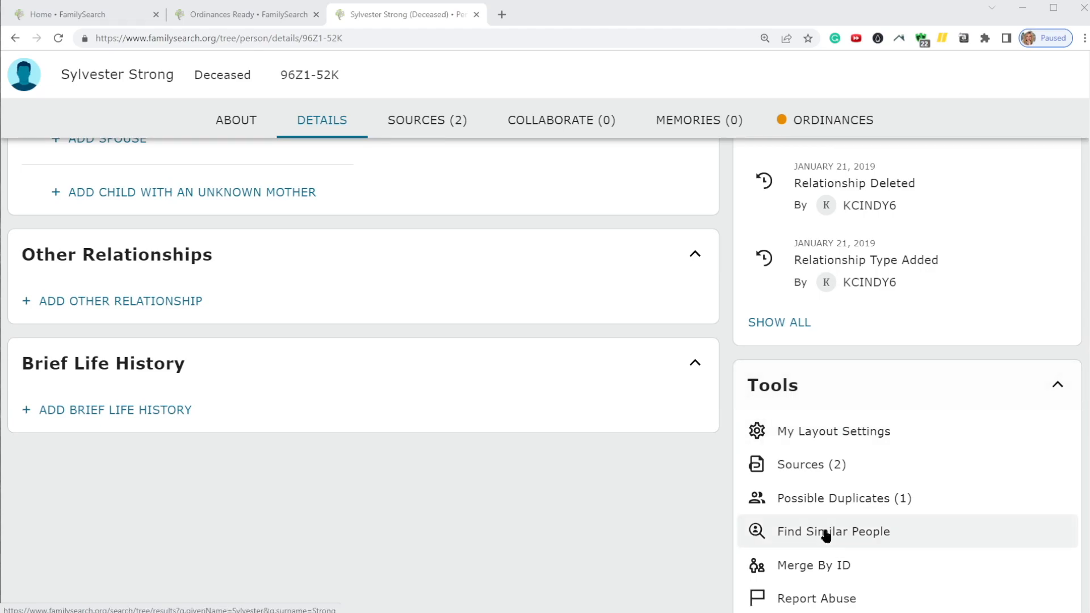
{"action": "scroll", "coordinate": [832, 540], "scroll_direction": "down", "scroll_amount": 1}
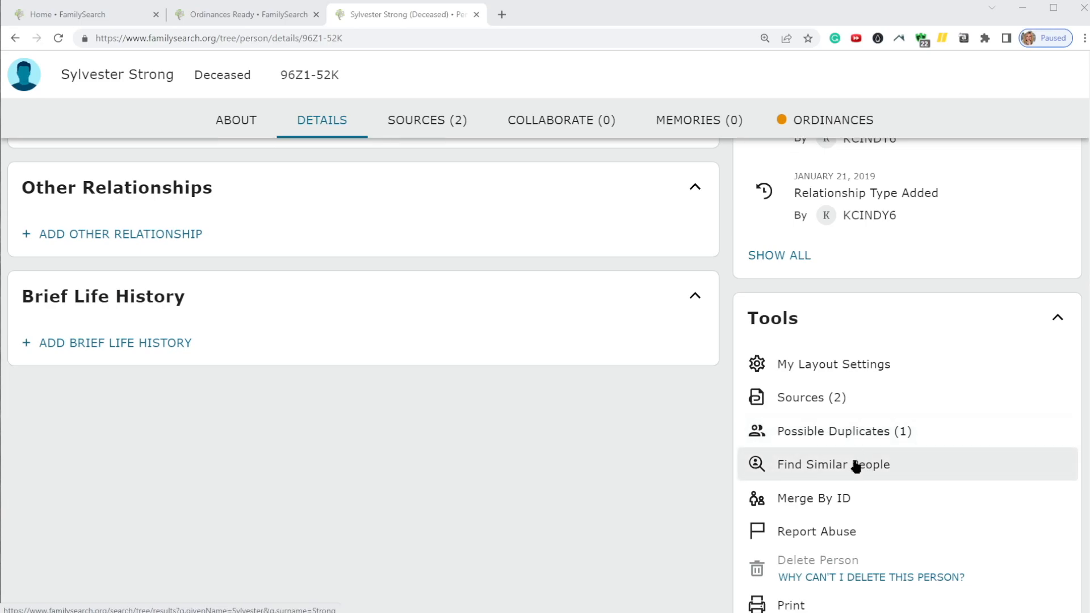
{"action": "scroll", "coordinate": [857, 462], "scroll_direction": "up", "scroll_amount": 4}
{"action": "scroll", "coordinate": [836, 480], "scroll_direction": "up", "scroll_amount": 3}
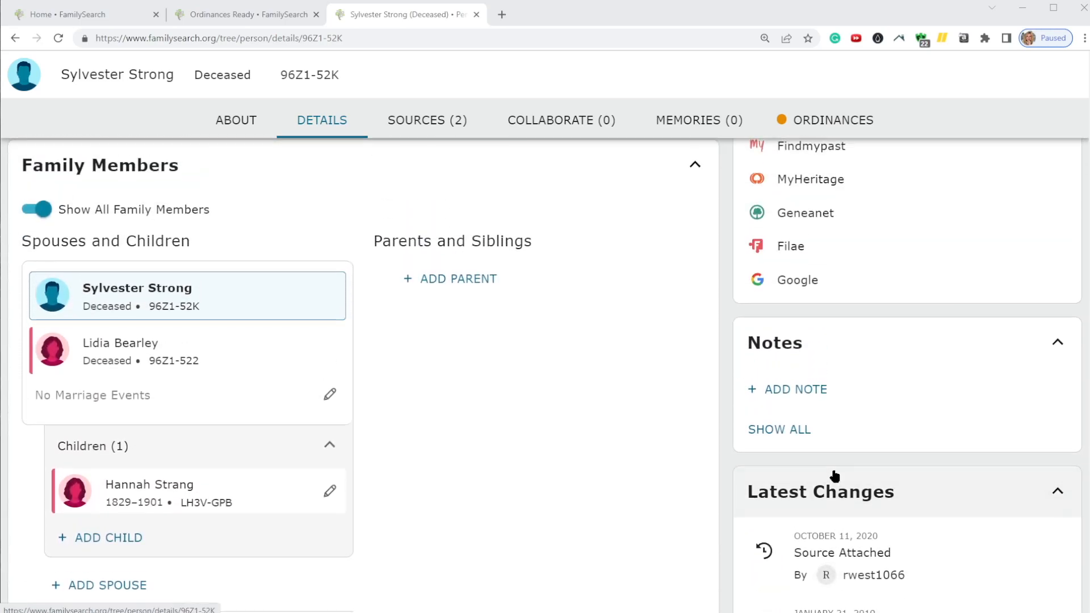
{"action": "scroll", "coordinate": [838, 458], "scroll_direction": "down", "scroll_amount": 1}
{"action": "scroll", "coordinate": [852, 477], "scroll_direction": "down", "scroll_amount": 2}
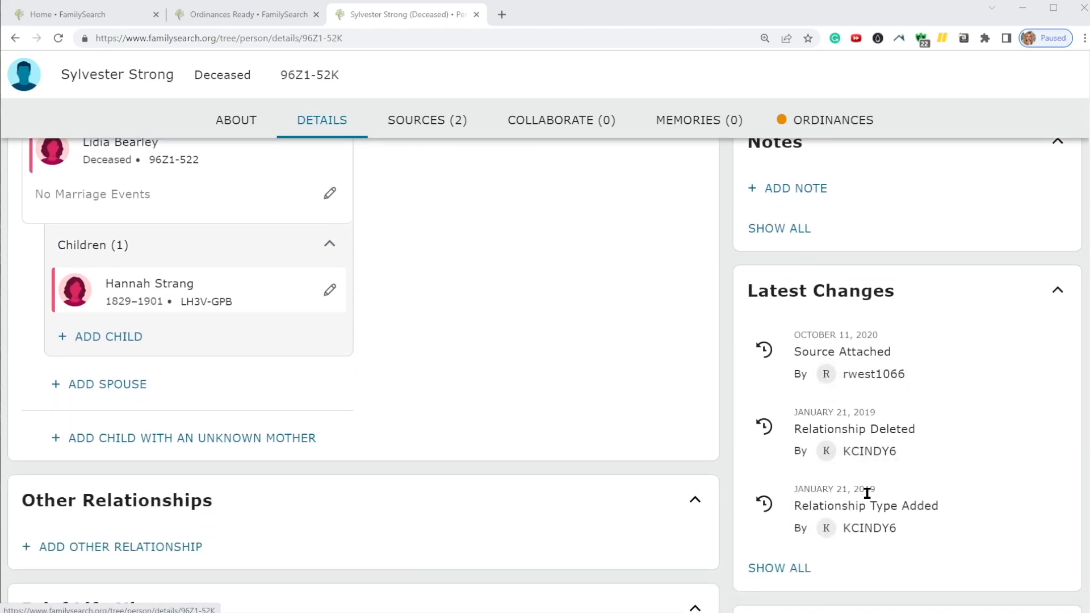
{"action": "scroll", "coordinate": [866, 493], "scroll_direction": "down", "scroll_amount": 2}
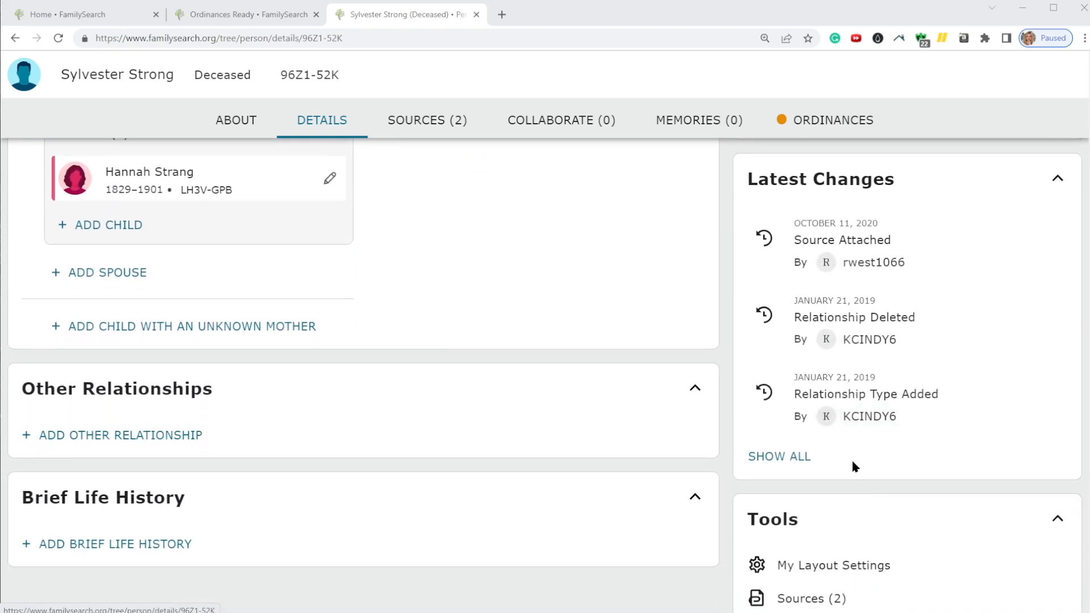
- Open the father's possible duplicates and start the merge review for the suggested match
{"action": "scroll", "coordinate": [851, 463], "scroll_direction": "down", "scroll_amount": 3}
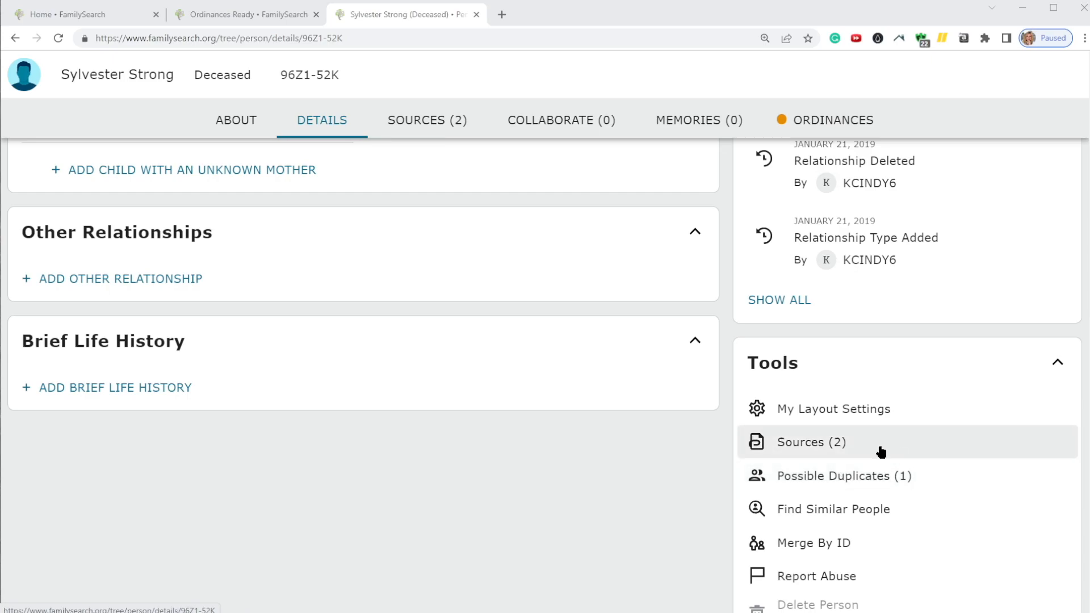
{"action": "left_click", "coordinate": [881, 481]}
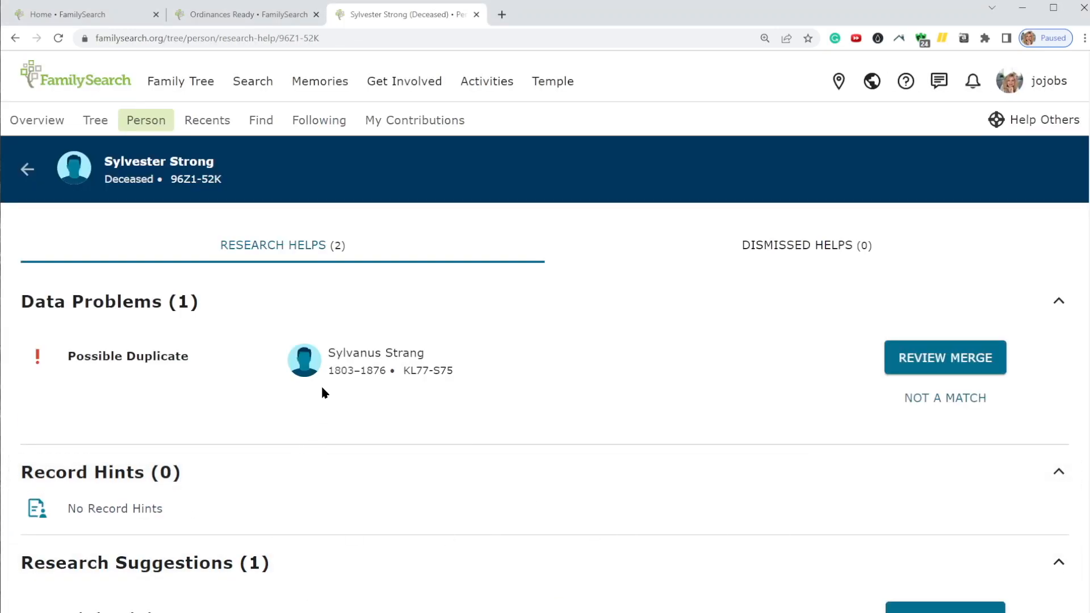
{"action": "scroll", "coordinate": [324, 392], "scroll_direction": "down", "scroll_amount": 1}
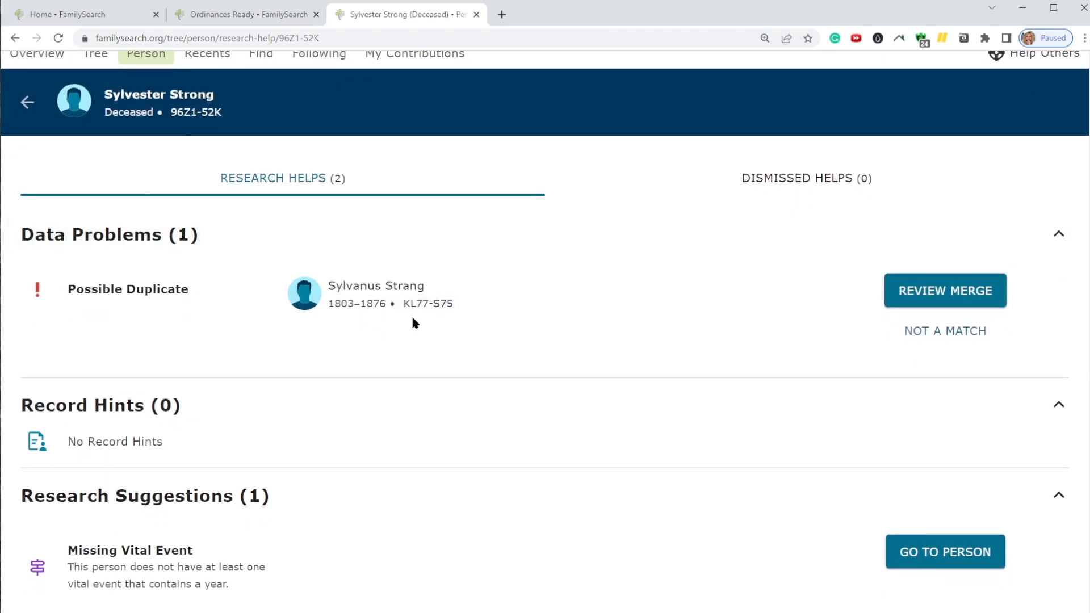
{"action": "scroll", "coordinate": [414, 340], "scroll_direction": "down", "scroll_amount": 3}
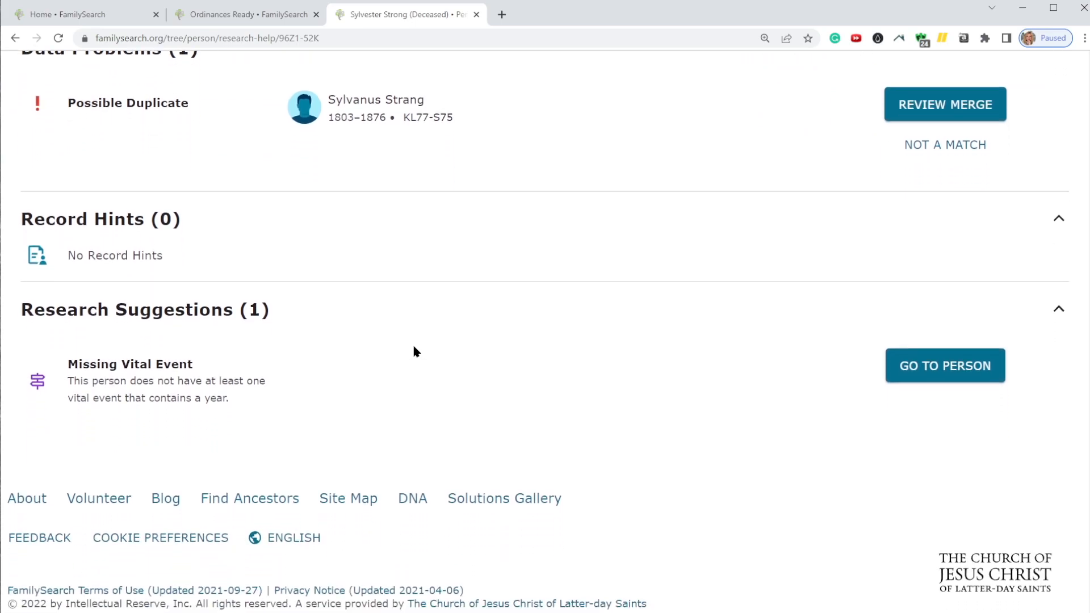
{"action": "scroll", "coordinate": [454, 358], "scroll_direction": "up", "scroll_amount": 2}
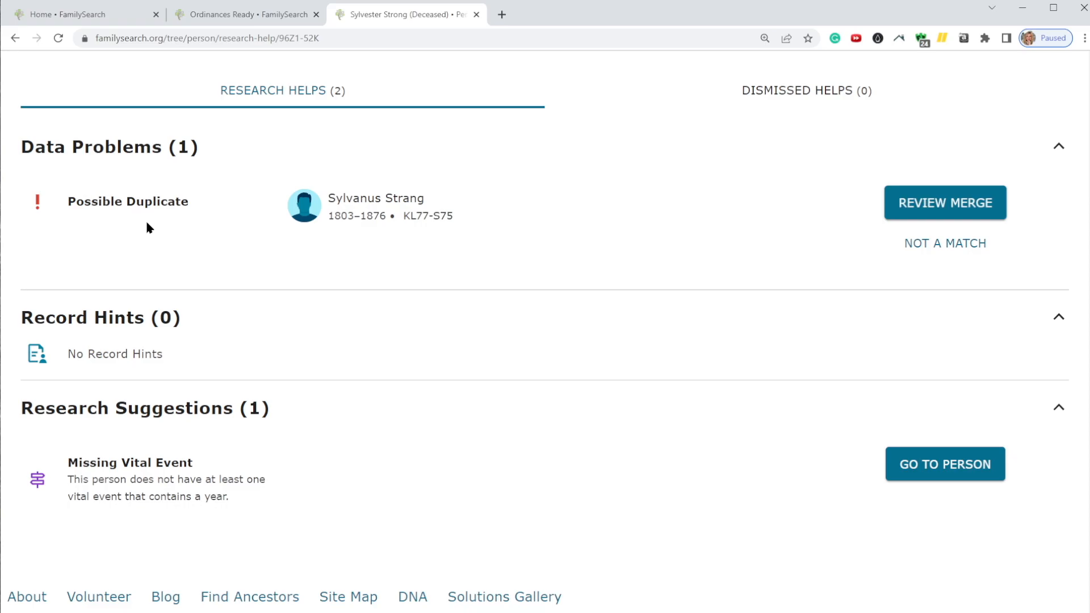
{"action": "left_click", "coordinate": [960, 201]}
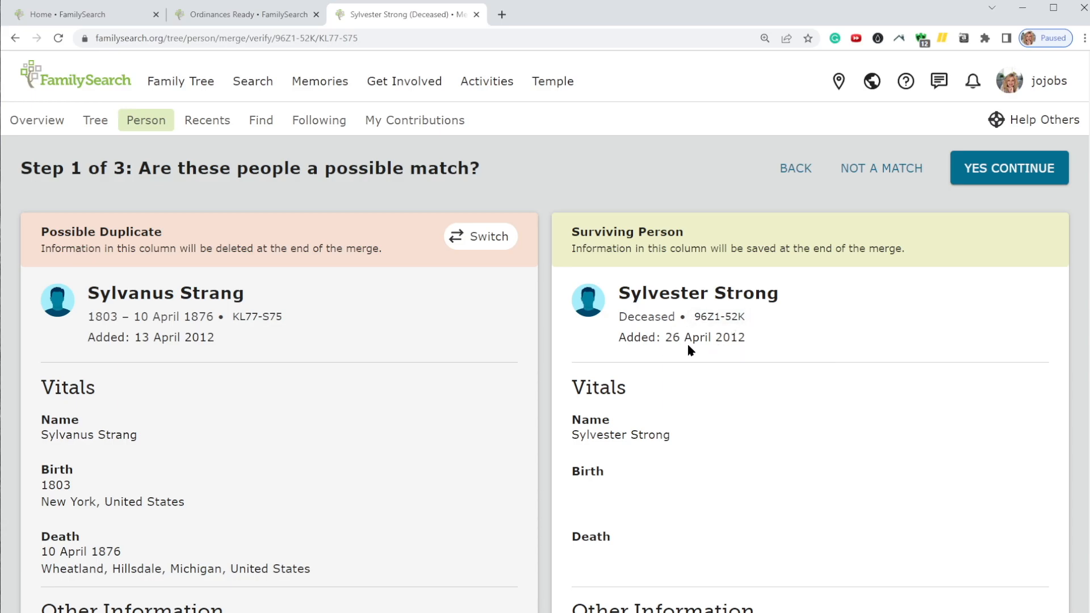
- Compare the added dates, vitals, residences, spouses and shared child of the possible duplicate and the surviving person
{"action": "scroll", "coordinate": [703, 341], "scroll_direction": "down", "scroll_amount": 3}
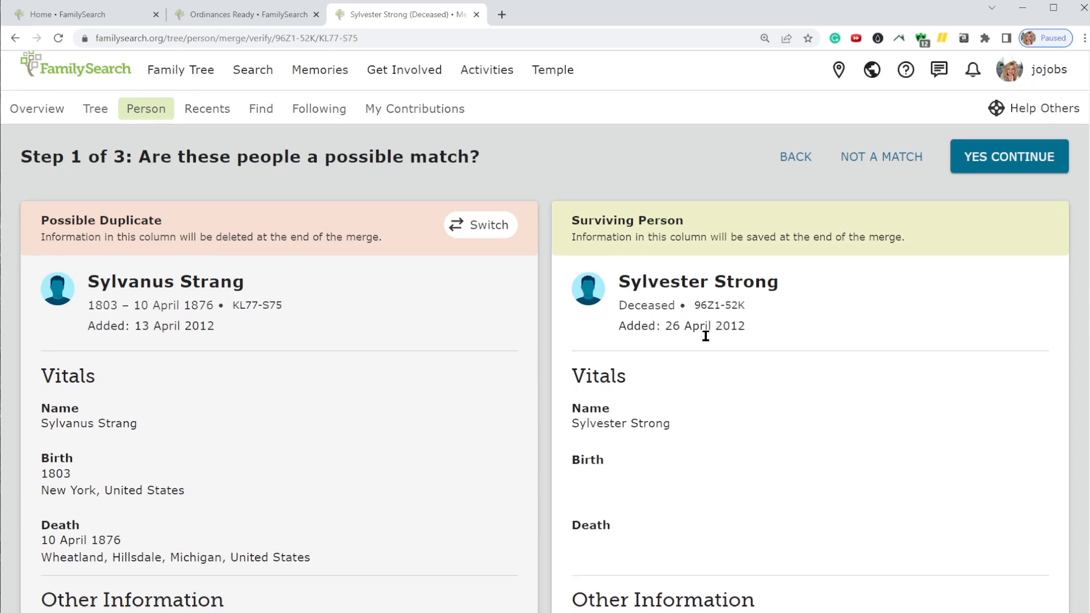
{"action": "scroll", "coordinate": [710, 341], "scroll_direction": "down", "scroll_amount": 6}
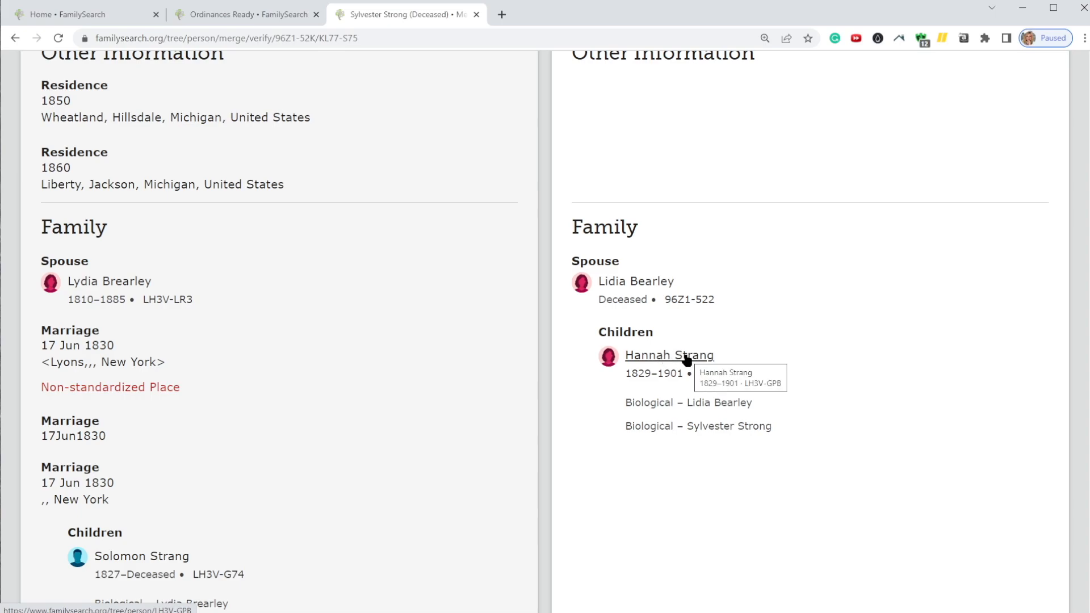
{"action": "scroll", "coordinate": [305, 364], "scroll_direction": "up", "scroll_amount": 7}
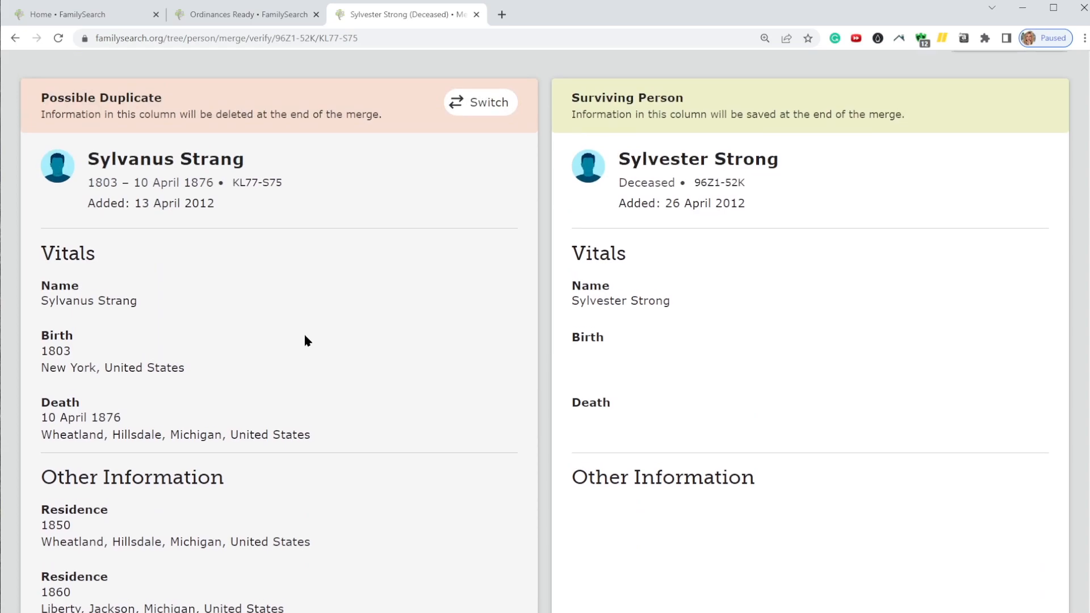
{"action": "scroll", "coordinate": [305, 338], "scroll_direction": "down", "scroll_amount": 2}
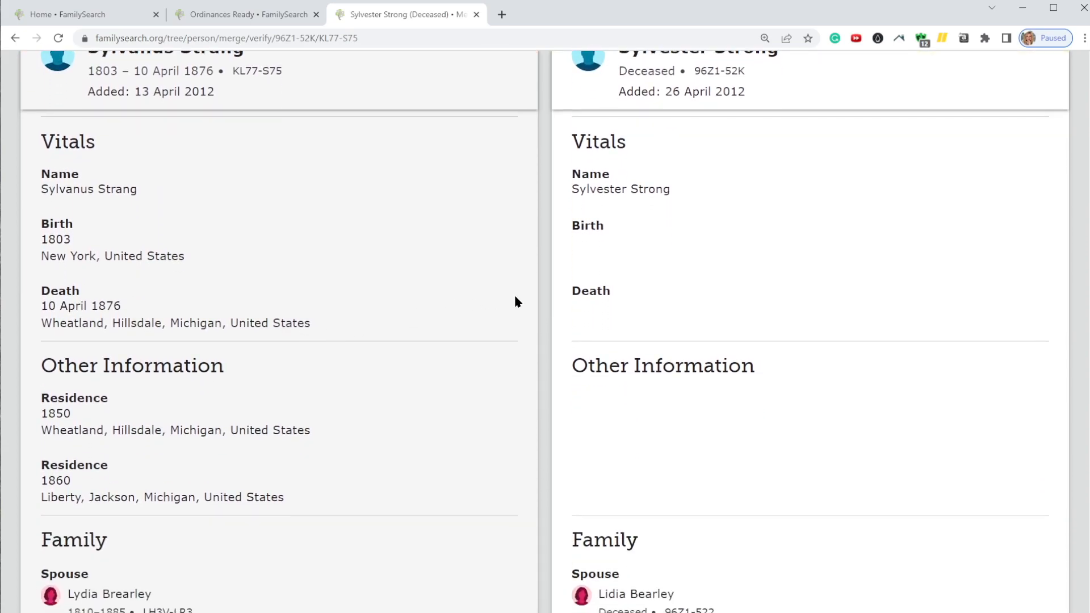
{"action": "scroll", "coordinate": [418, 322], "scroll_direction": "down", "scroll_amount": 4}
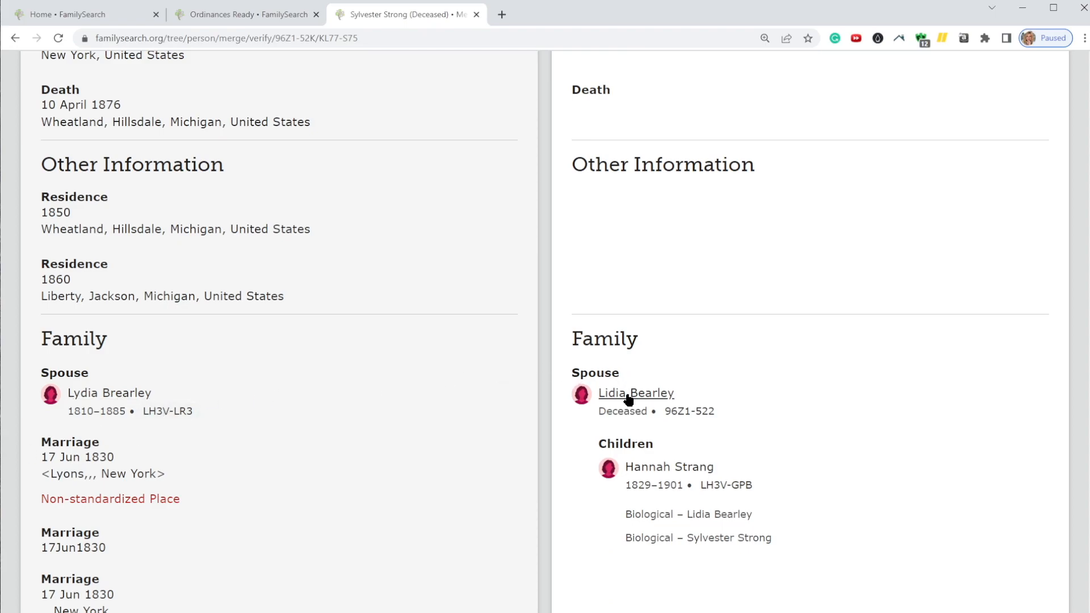
{"action": "scroll", "coordinate": [621, 401], "scroll_direction": "down", "scroll_amount": 2}
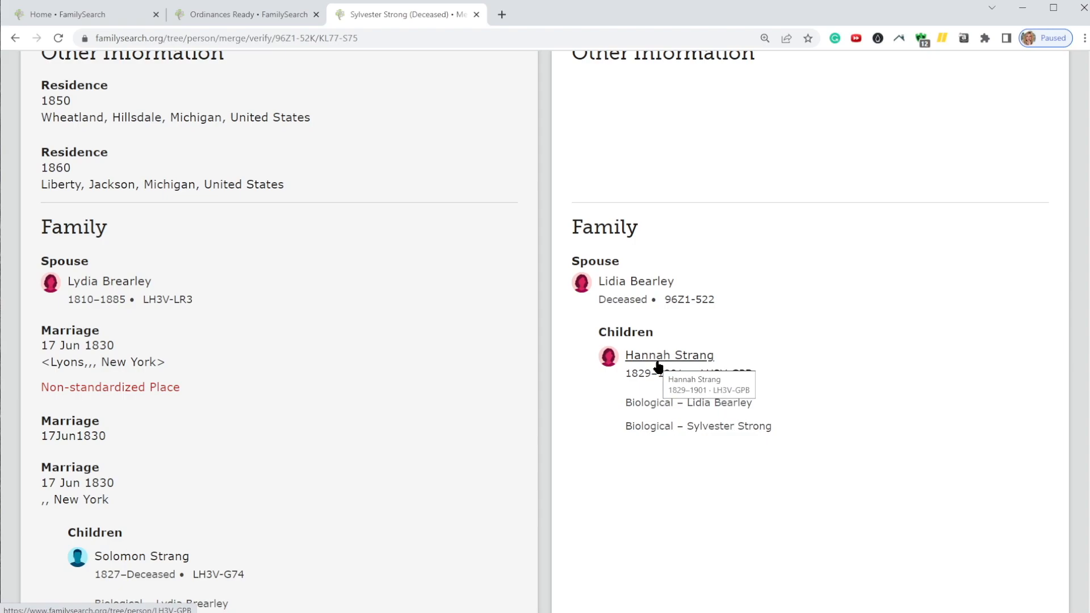
{"action": "scroll", "coordinate": [658, 367], "scroll_direction": "down", "scroll_amount": 2}
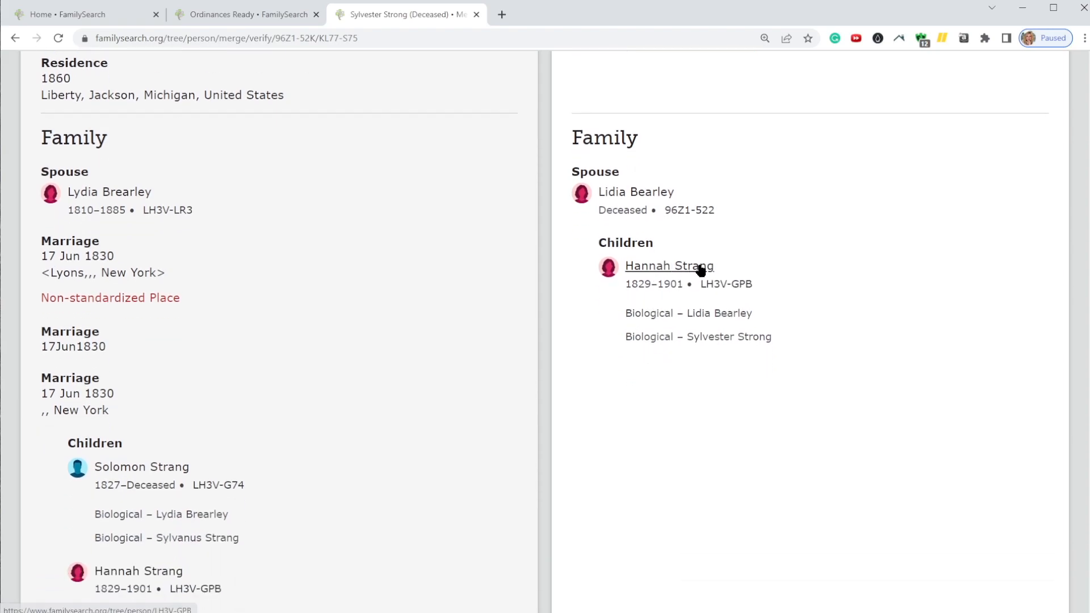
{"action": "scroll", "coordinate": [607, 286], "scroll_direction": "down", "scroll_amount": 1}
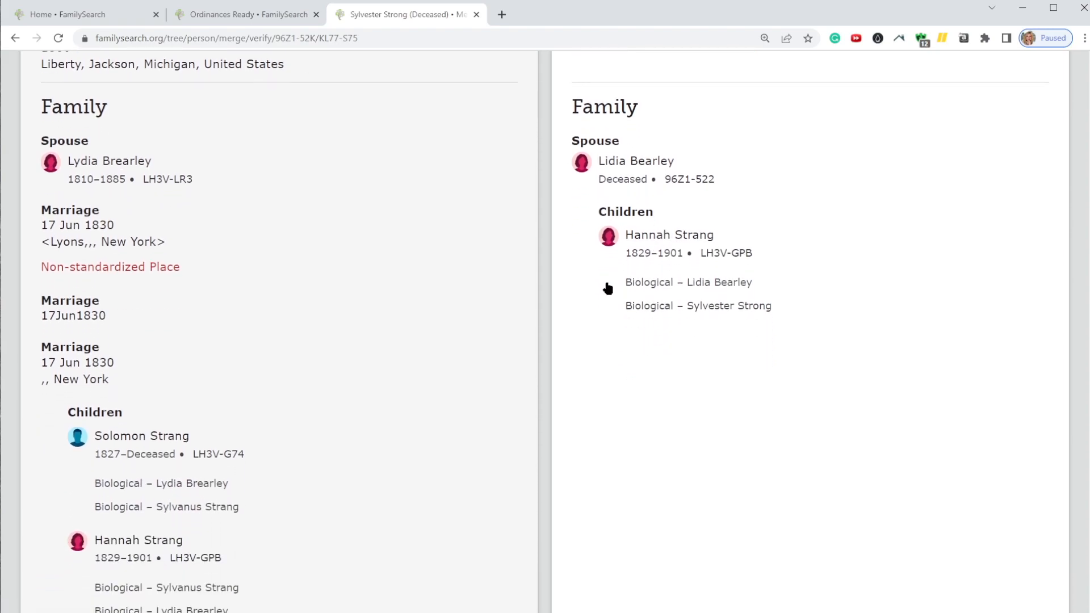
- Examine the remaining children, the parents and the attached sources in both records of the merge comparison
{"action": "scroll", "coordinate": [608, 289], "scroll_direction": "down", "scroll_amount": 1}
{"action": "scroll", "coordinate": [183, 460], "scroll_direction": "down", "scroll_amount": 2}
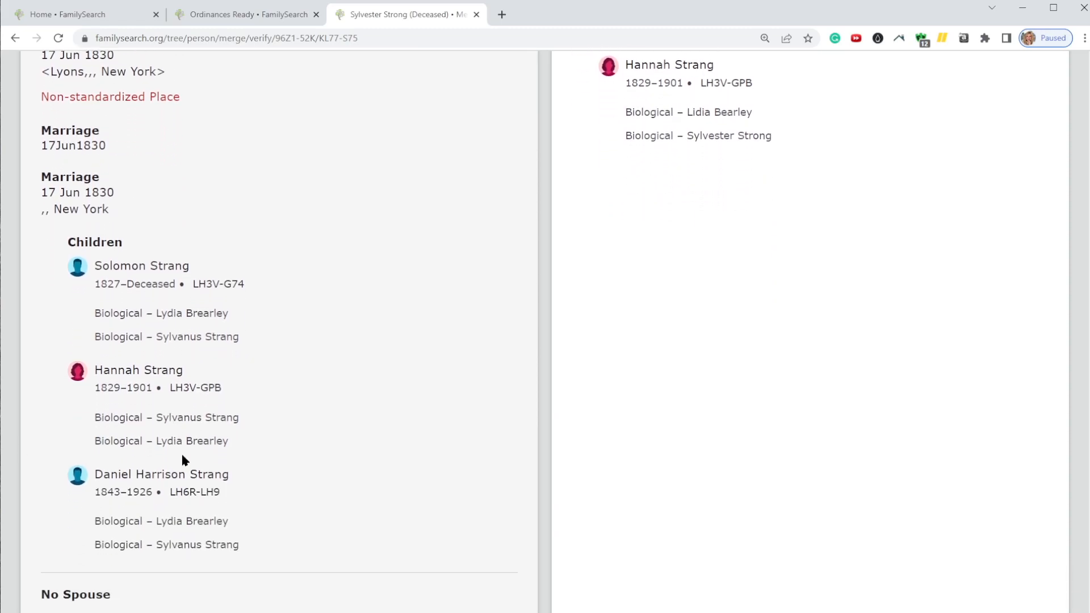
{"action": "scroll", "coordinate": [216, 471], "scroll_direction": "down", "scroll_amount": 4}
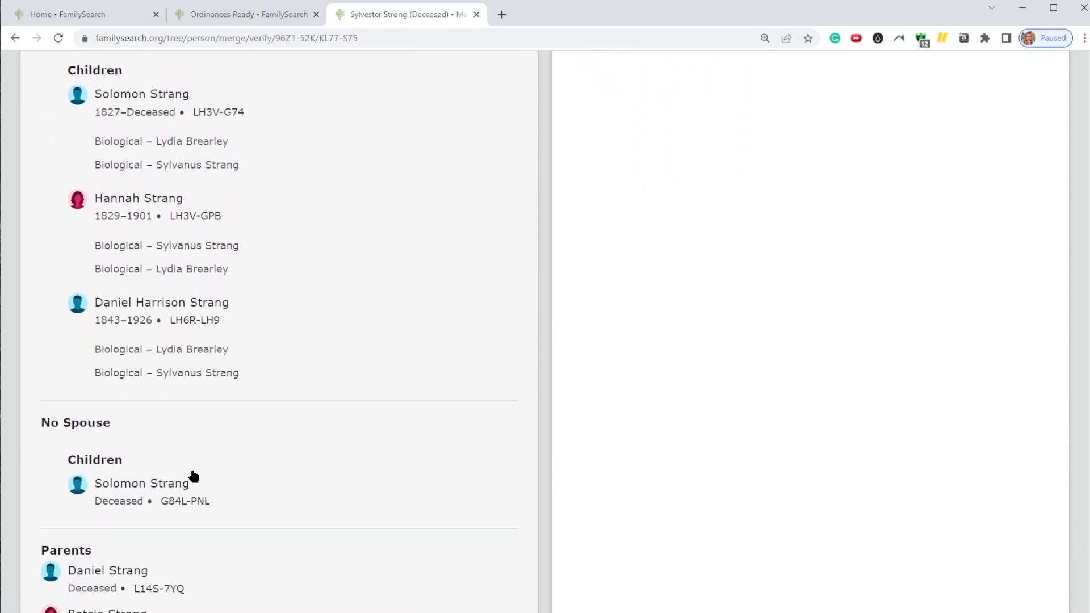
{"action": "scroll", "coordinate": [216, 472], "scroll_direction": "down", "scroll_amount": 4}
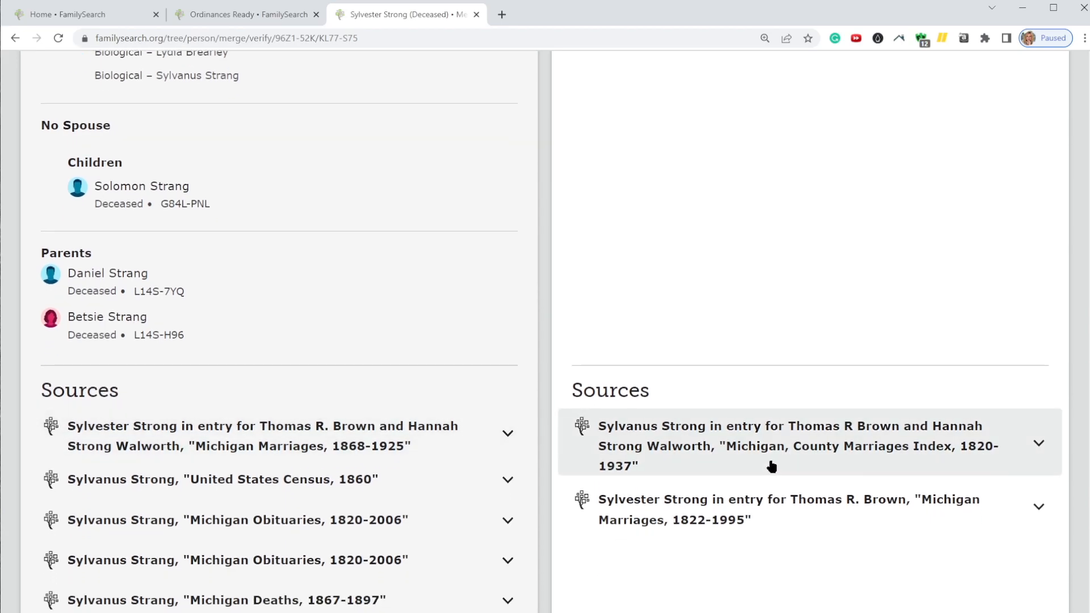
{"action": "scroll", "coordinate": [770, 511], "scroll_direction": "down", "scroll_amount": 2}
{"action": "scroll", "coordinate": [765, 457], "scroll_direction": "down", "scroll_amount": 5}
{"action": "scroll", "coordinate": [757, 455], "scroll_direction": "up", "scroll_amount": 1}
{"action": "scroll", "coordinate": [752, 453], "scroll_direction": "up", "scroll_amount": 2}
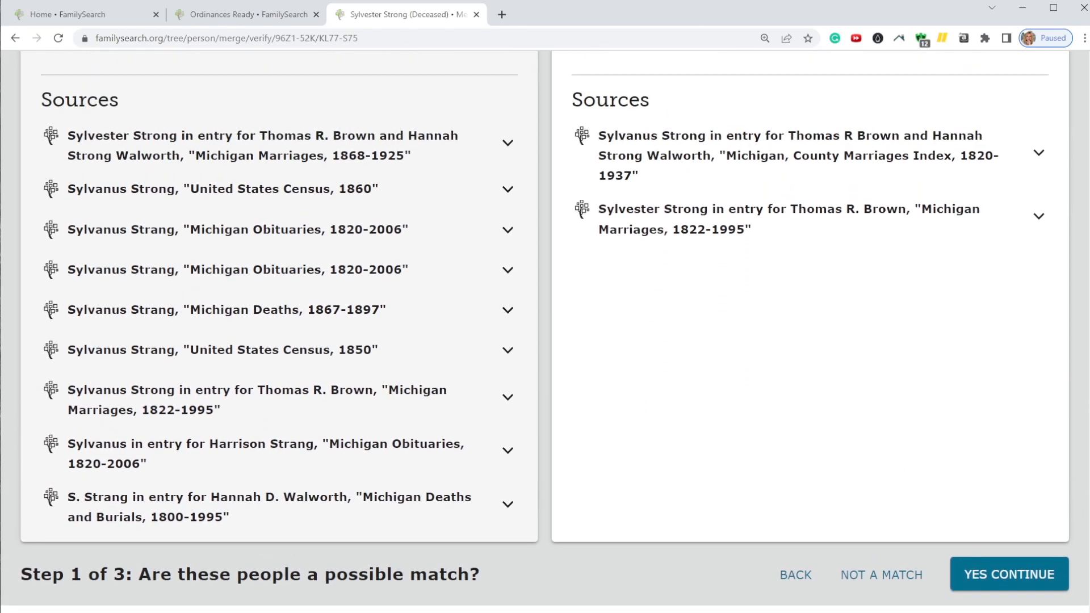
- Switch the merge positions so the record with the 1803 birth and 1876 death becomes the surviving person
{"action": "scroll", "coordinate": [1057, 165], "scroll_direction": "up", "scroll_amount": 20}
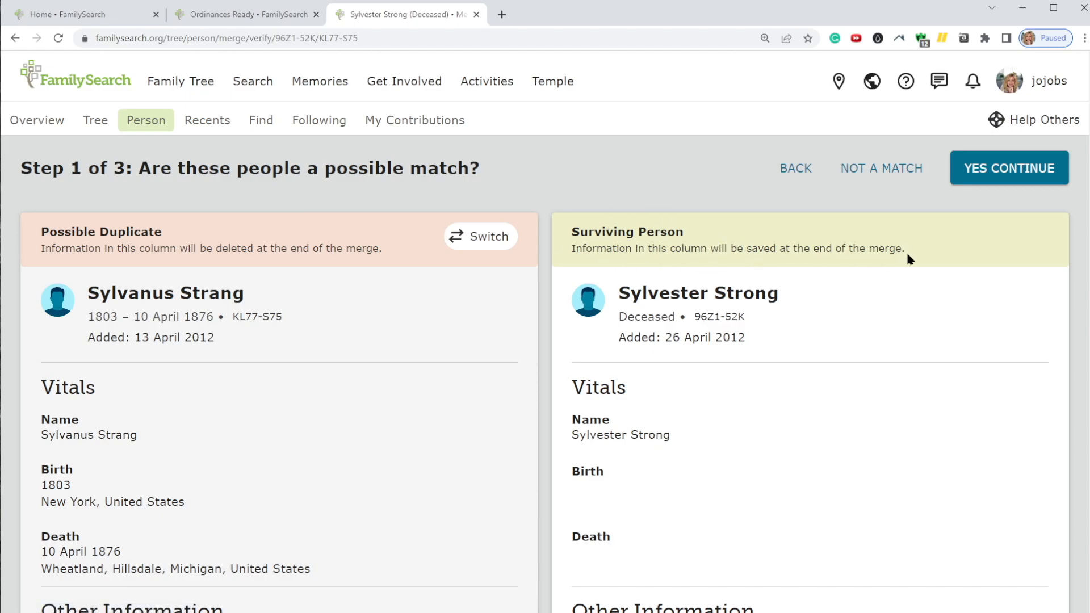
{"action": "left_click", "coordinate": [488, 241]}
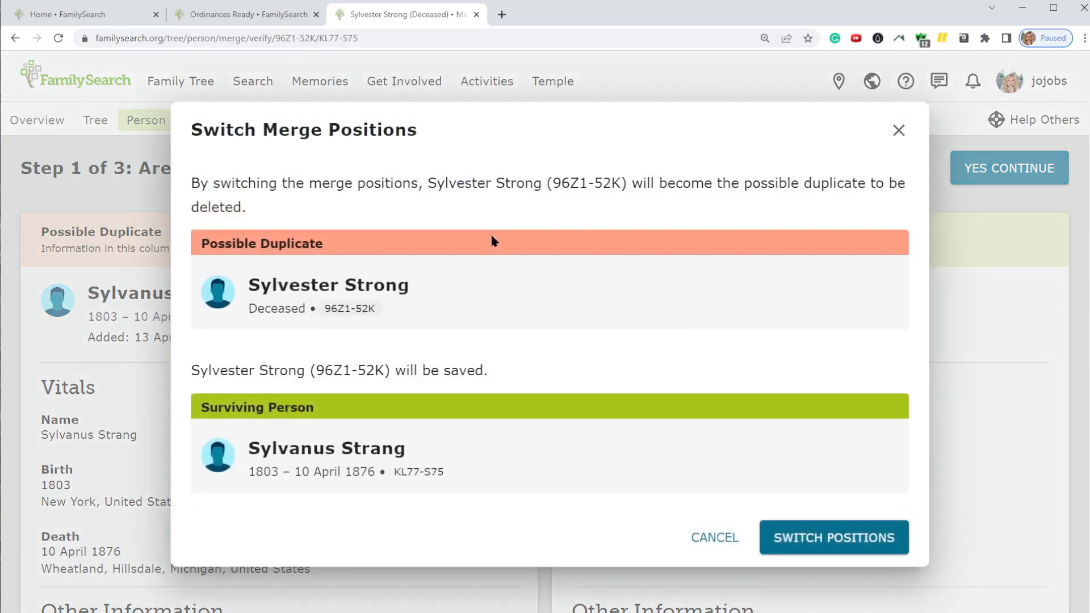
{"action": "left_click", "coordinate": [799, 537]}
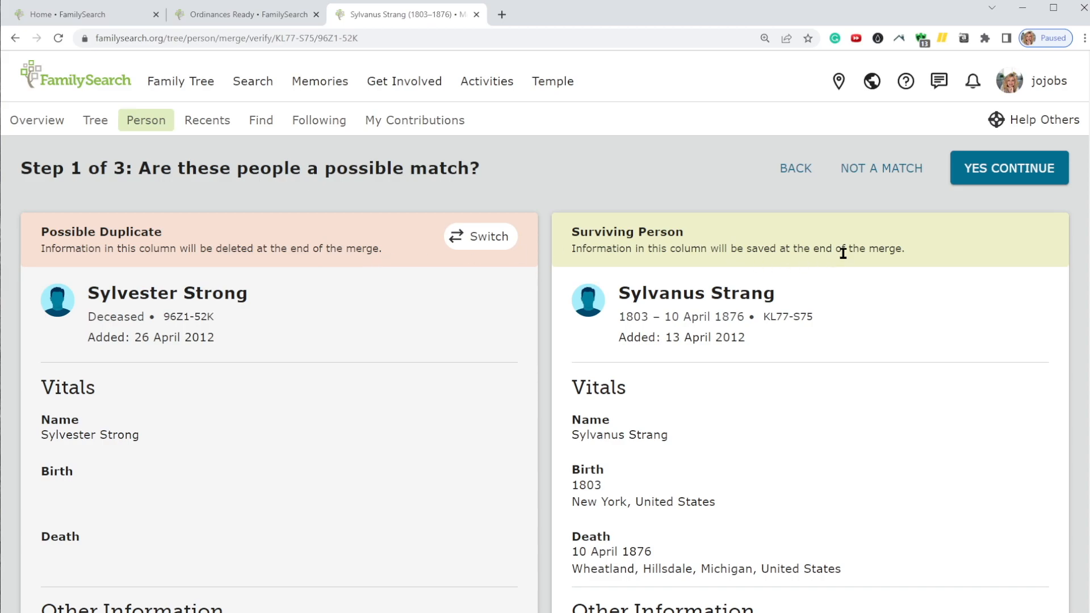
- Review the switched comparison's vitals, residences, family members and sources for the surviving person and the possible duplicate
{"action": "scroll", "coordinate": [837, 261], "scroll_direction": "down", "scroll_amount": 5}
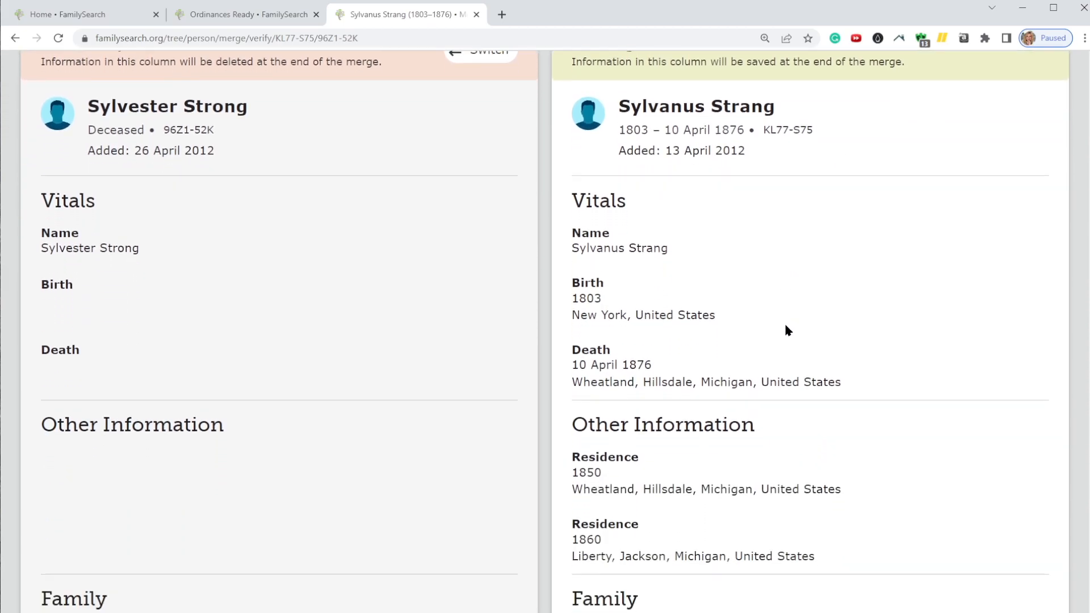
{"action": "scroll", "coordinate": [782, 330], "scroll_direction": "down", "scroll_amount": 3}
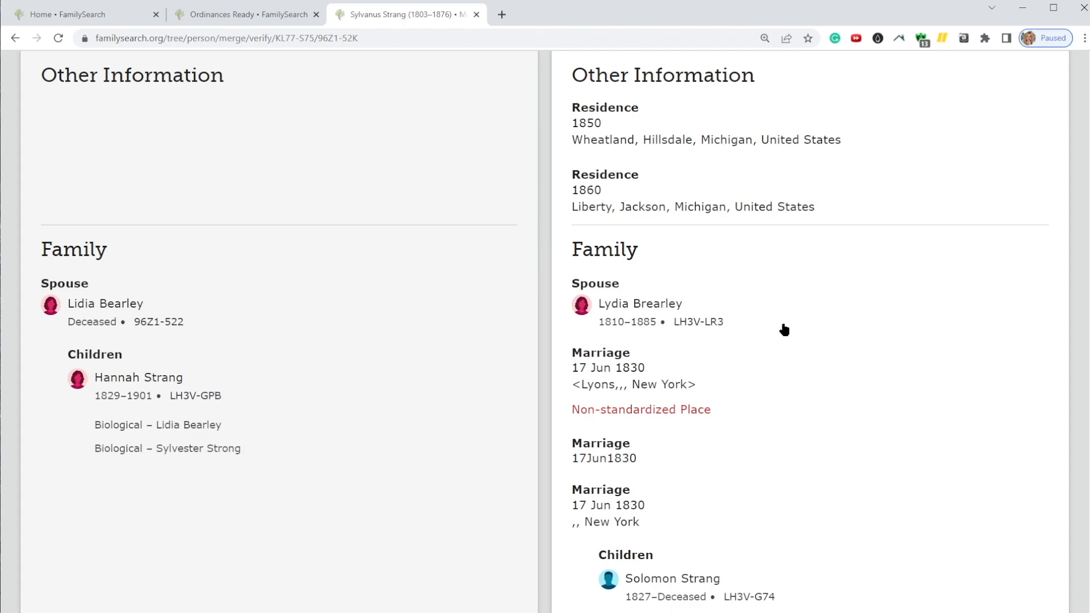
{"action": "scroll", "coordinate": [784, 330], "scroll_direction": "down", "scroll_amount": 1}
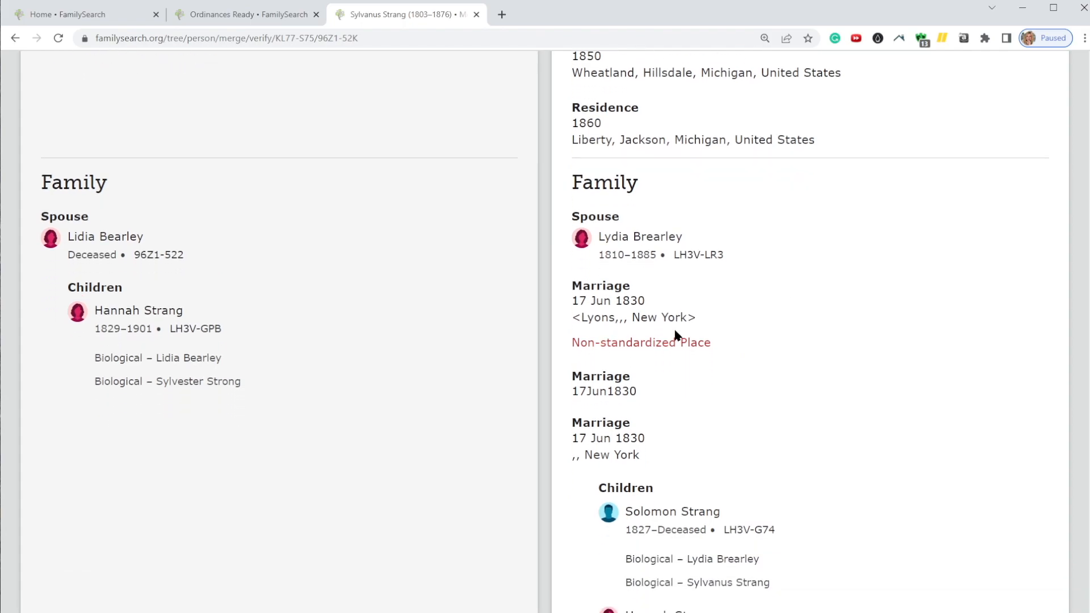
{"action": "scroll", "coordinate": [679, 327], "scroll_direction": "down", "scroll_amount": 5}
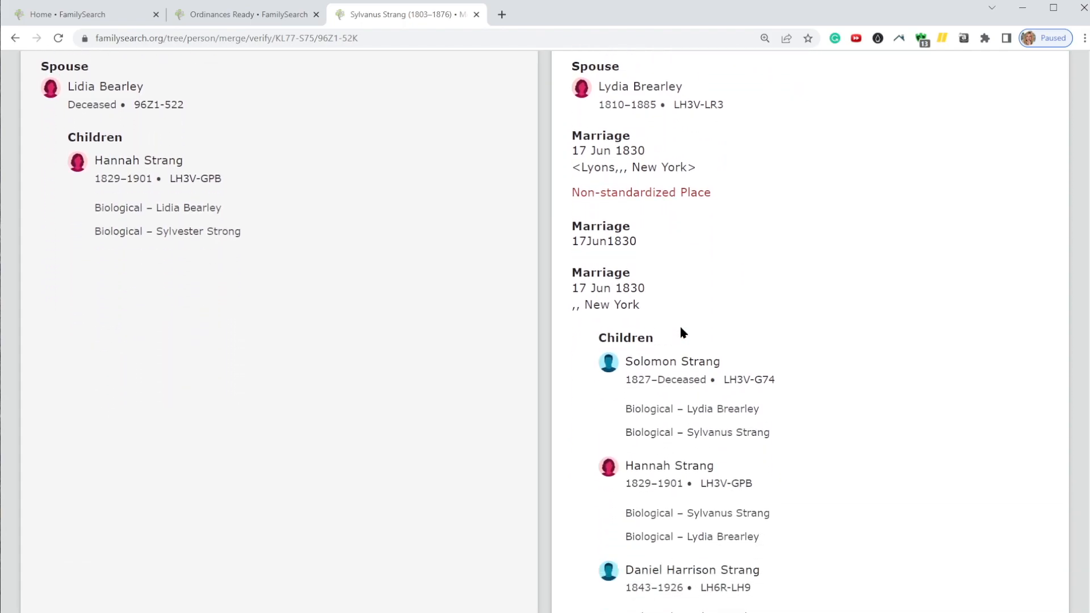
{"action": "scroll", "coordinate": [710, 410], "scroll_direction": "down", "scroll_amount": 8}
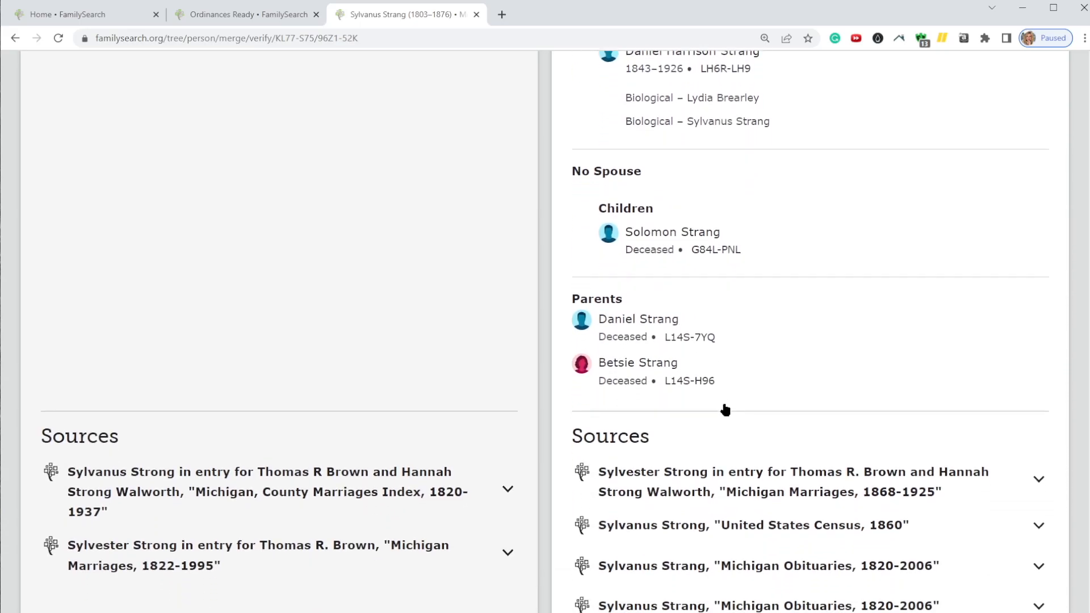
{"action": "scroll", "coordinate": [726, 409], "scroll_direction": "down", "scroll_amount": 6}
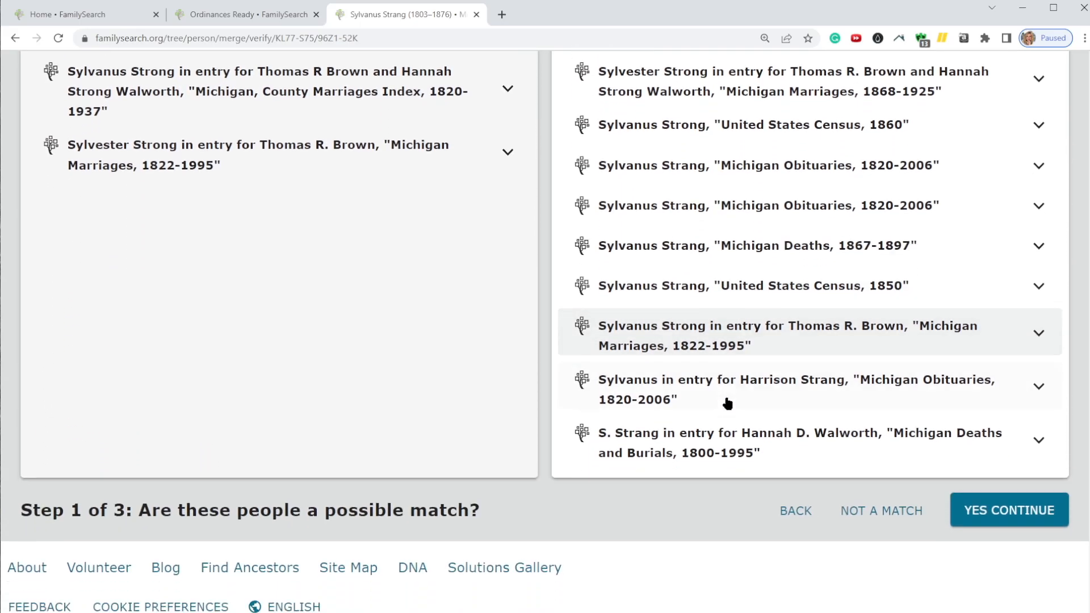
{"action": "scroll", "coordinate": [974, 324], "scroll_direction": "up", "scroll_amount": 3}
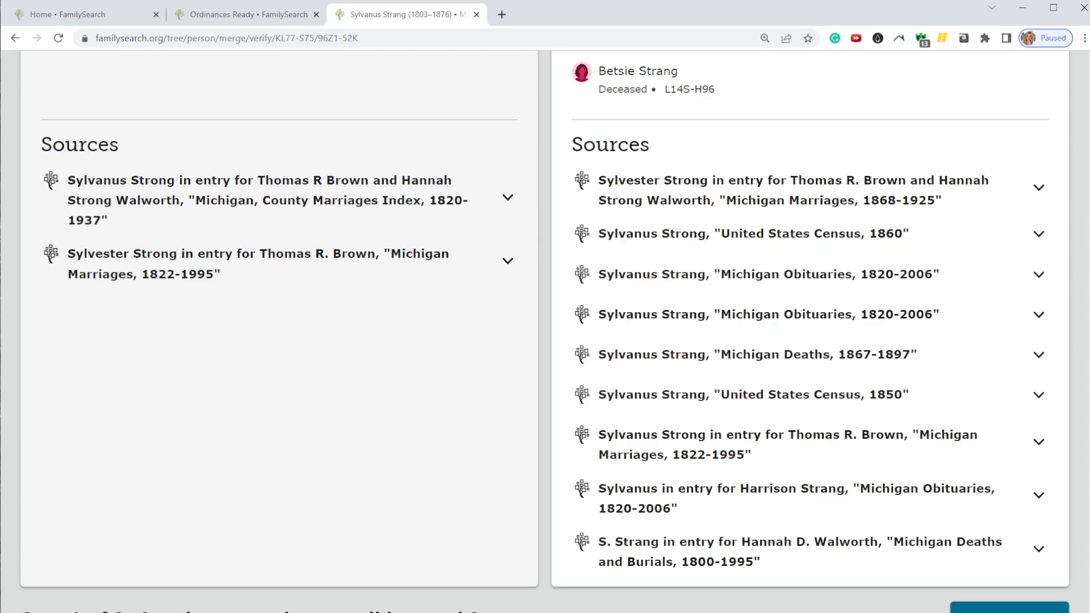
{"action": "scroll", "coordinate": [545, 332], "scroll_direction": "down", "scroll_amount": 1}
- Confirm that the two records are a possible match and continue to selecting the information to save
{"action": "scroll", "coordinate": [545, 332], "scroll_direction": "up", "scroll_amount": 12}
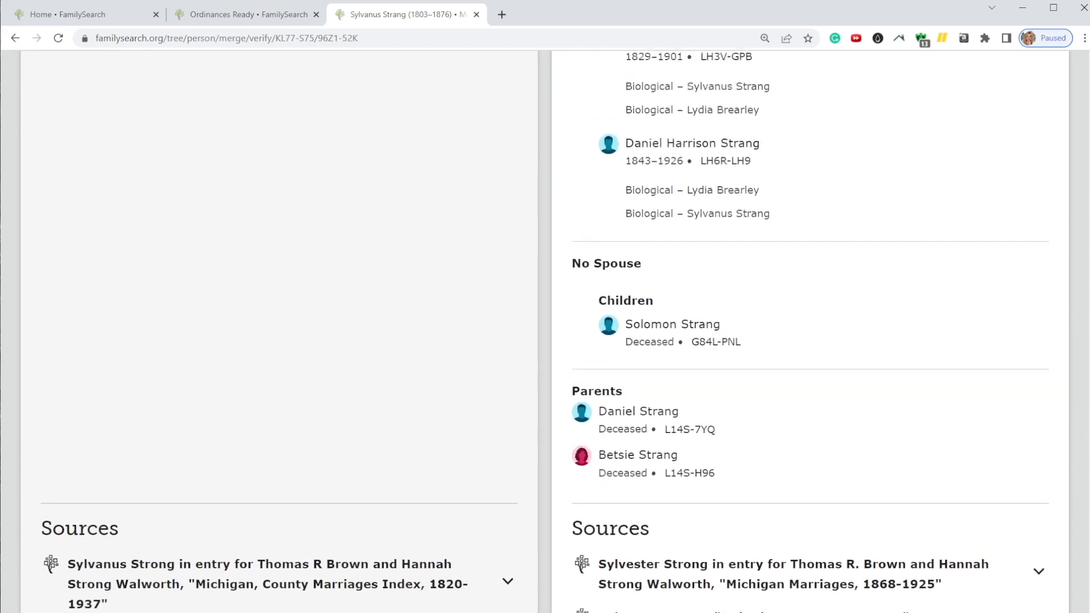
{"action": "scroll", "coordinate": [545, 332], "scroll_direction": "up", "scroll_amount": 15}
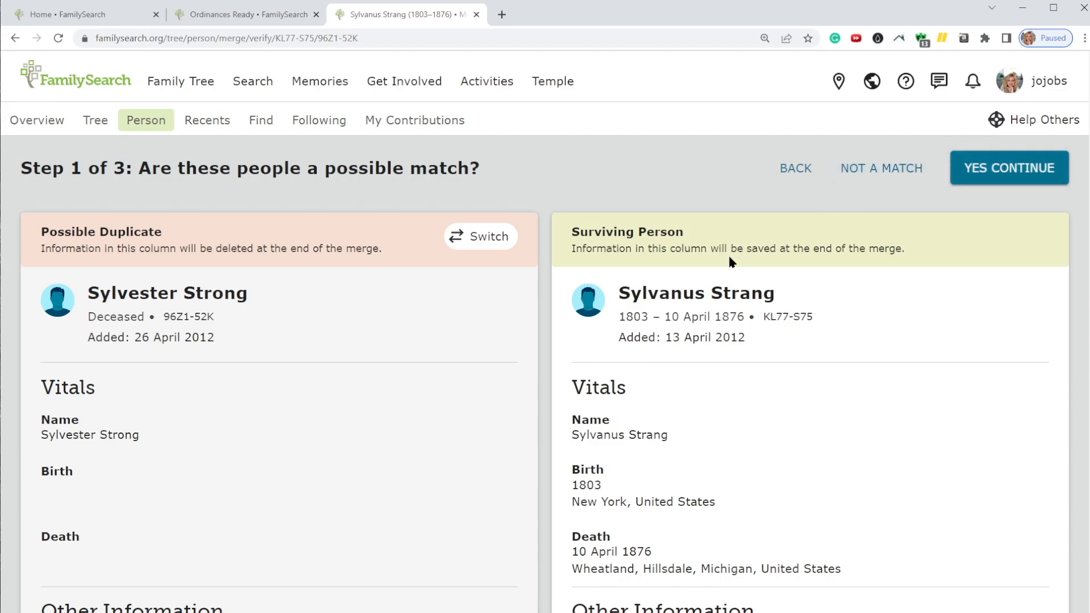
{"action": "left_click", "coordinate": [1022, 169]}
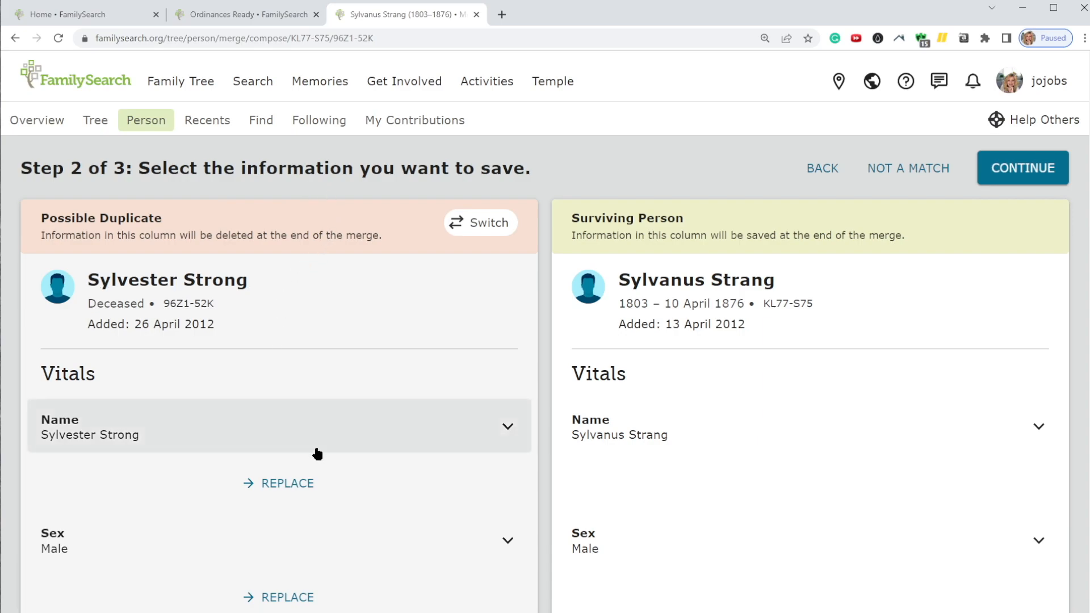
- Review the vitals, residences and family entries offered for saving from the possible duplicate to the surviving person
{"action": "scroll", "coordinate": [342, 482], "scroll_direction": "down", "scroll_amount": 3}
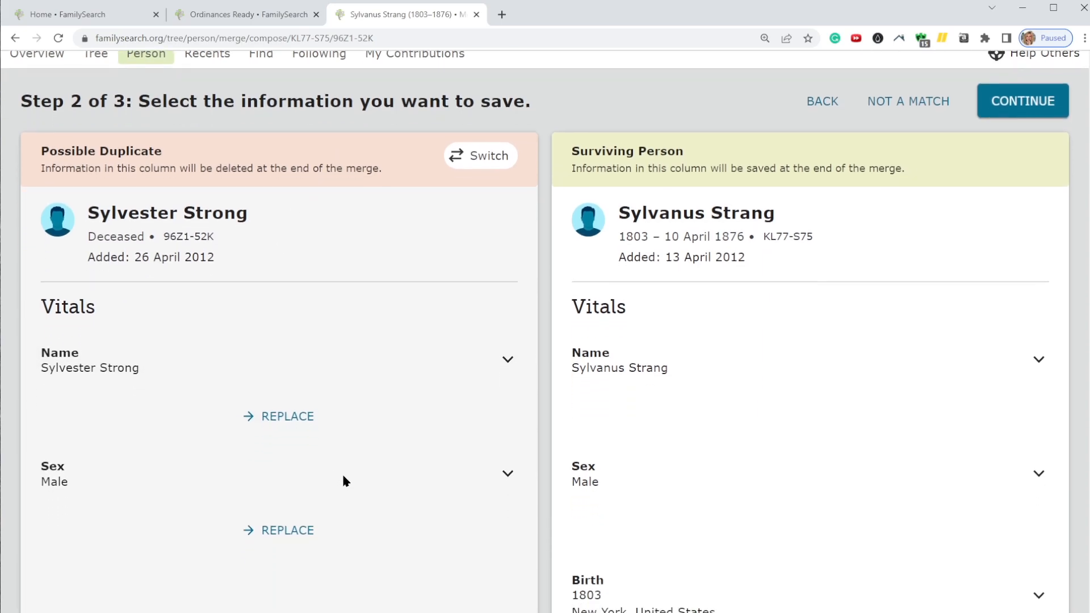
{"action": "scroll", "coordinate": [344, 467], "scroll_direction": "down", "scroll_amount": 1}
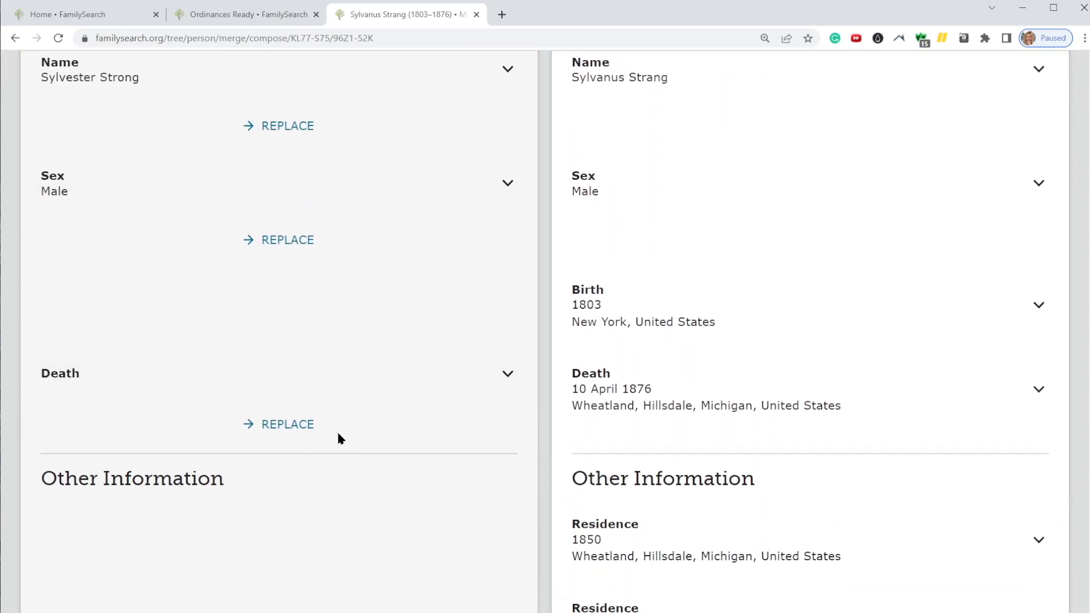
{"action": "scroll", "coordinate": [384, 394], "scroll_direction": "down", "scroll_amount": 3}
{"action": "scroll", "coordinate": [400, 430], "scroll_direction": "down", "scroll_amount": 5}
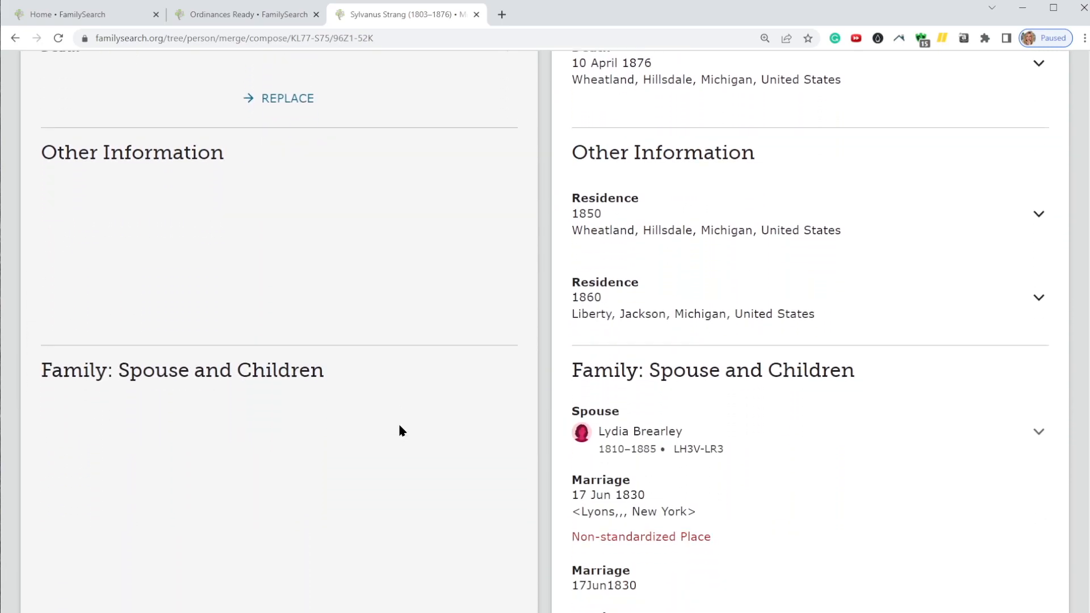
{"action": "scroll", "coordinate": [396, 408], "scroll_direction": "down", "scroll_amount": 6}
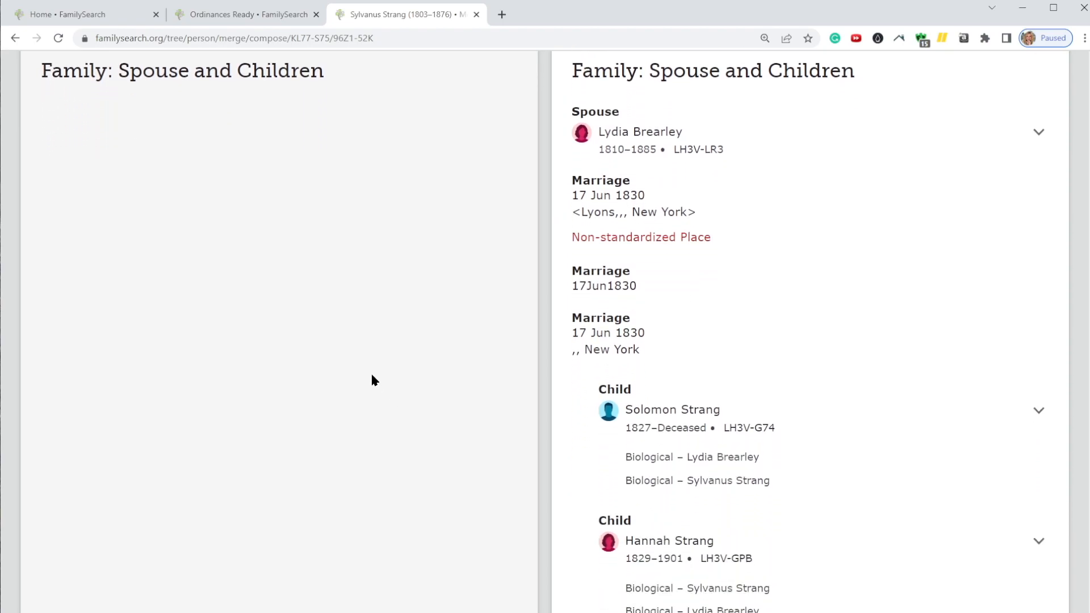
{"action": "scroll", "coordinate": [387, 380], "scroll_direction": "down", "scroll_amount": 4}
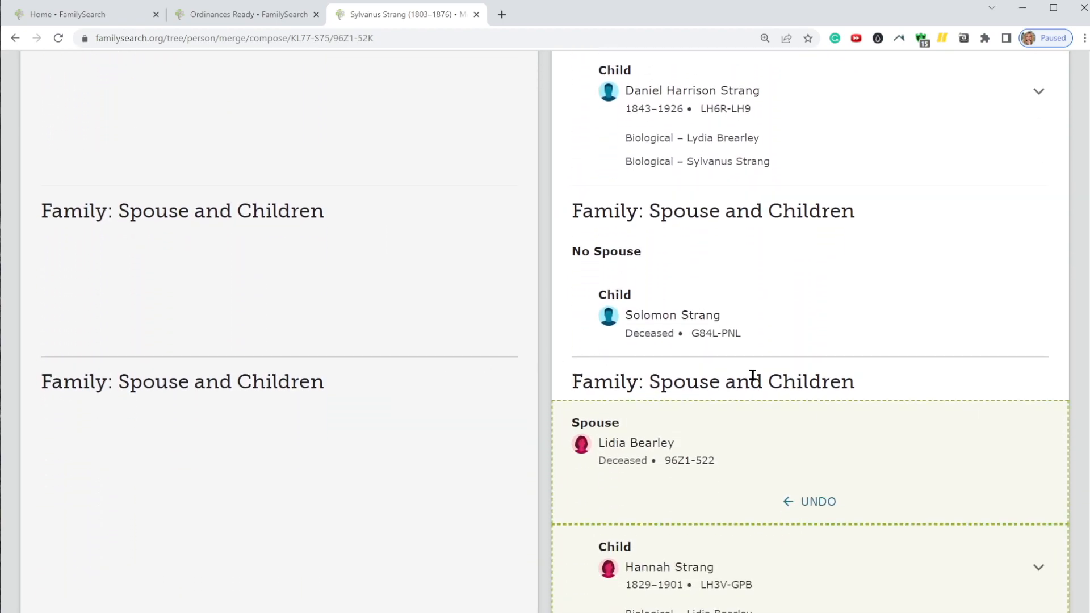
{"action": "scroll", "coordinate": [756, 495], "scroll_direction": "down", "scroll_amount": 1}
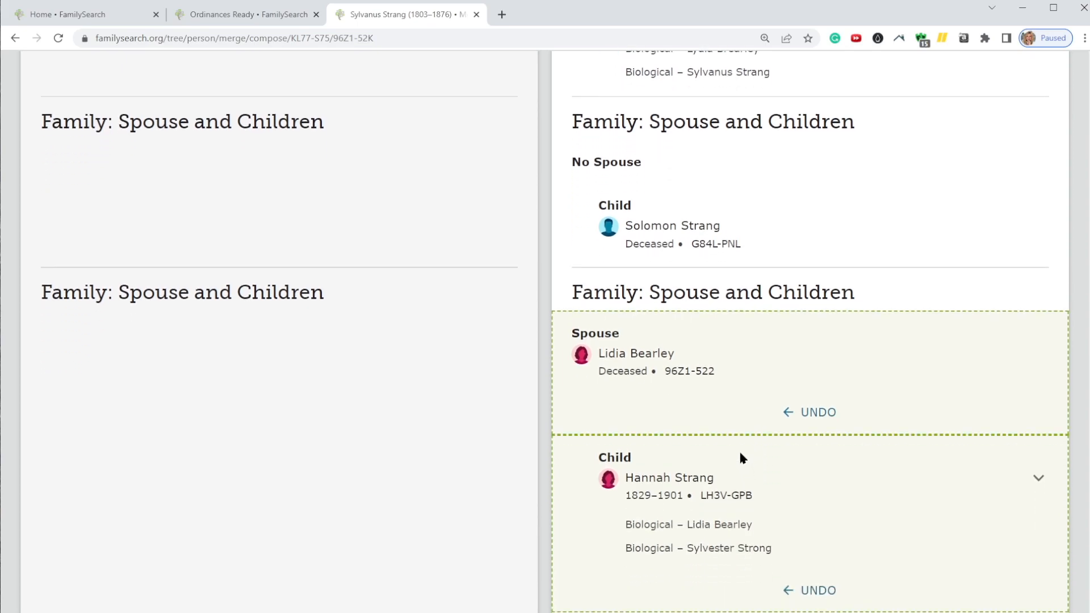
{"action": "scroll", "coordinate": [740, 454], "scroll_direction": "down", "scroll_amount": 4}
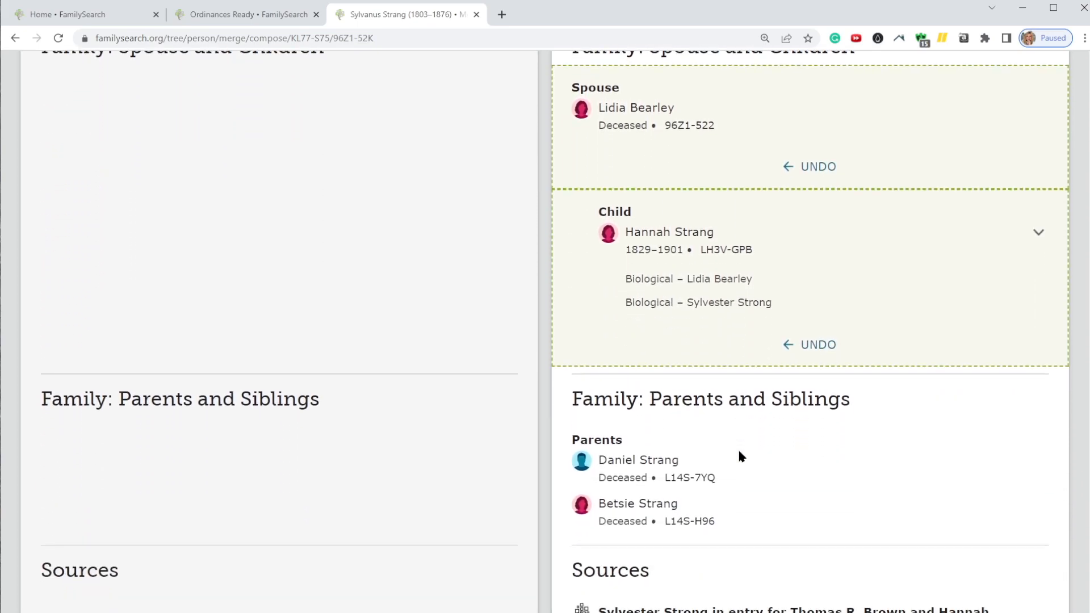
- Compare the spouse and daughter carried over from the duplicate with the surviving person's existing spouse, marriages and children
{"action": "scroll", "coordinate": [740, 457], "scroll_direction": "up", "scroll_amount": 4}
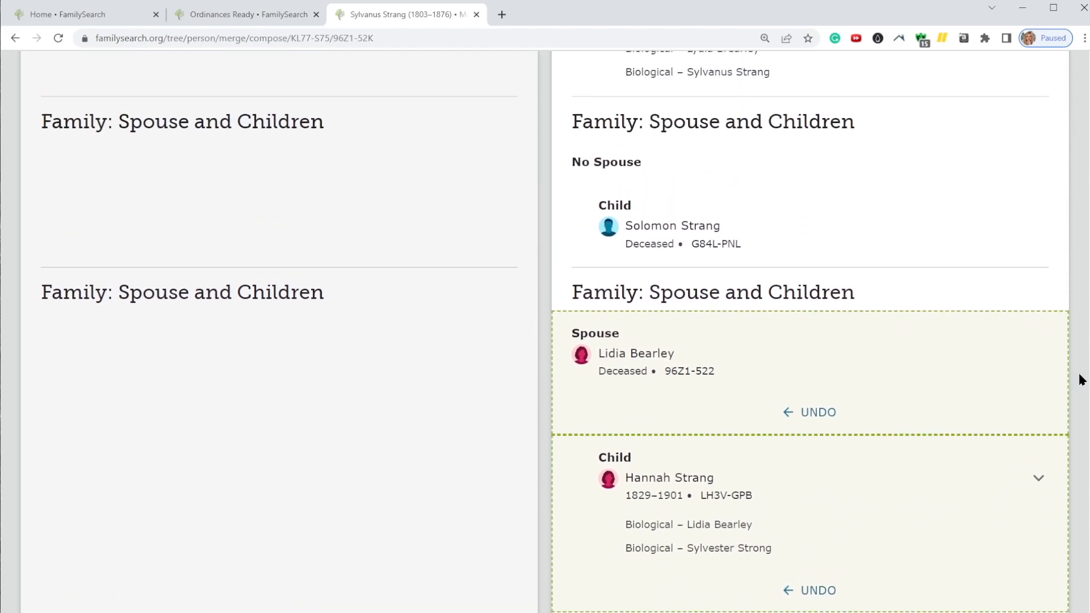
{"action": "scroll", "coordinate": [1078, 336], "scroll_direction": "up", "scroll_amount": 12}
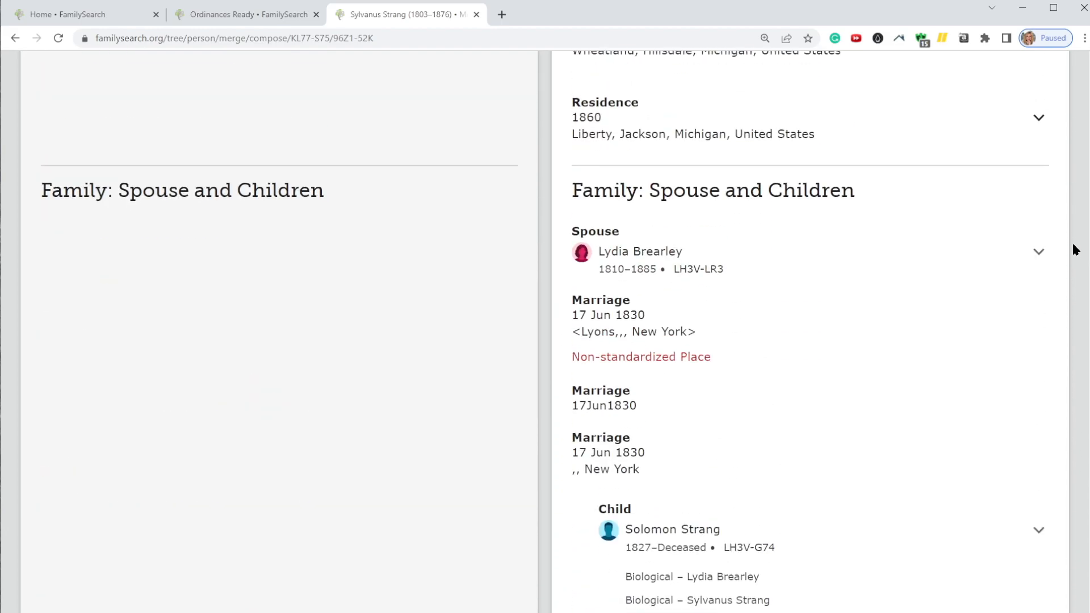
{"action": "scroll", "coordinate": [1075, 250], "scroll_direction": "down", "scroll_amount": 13}
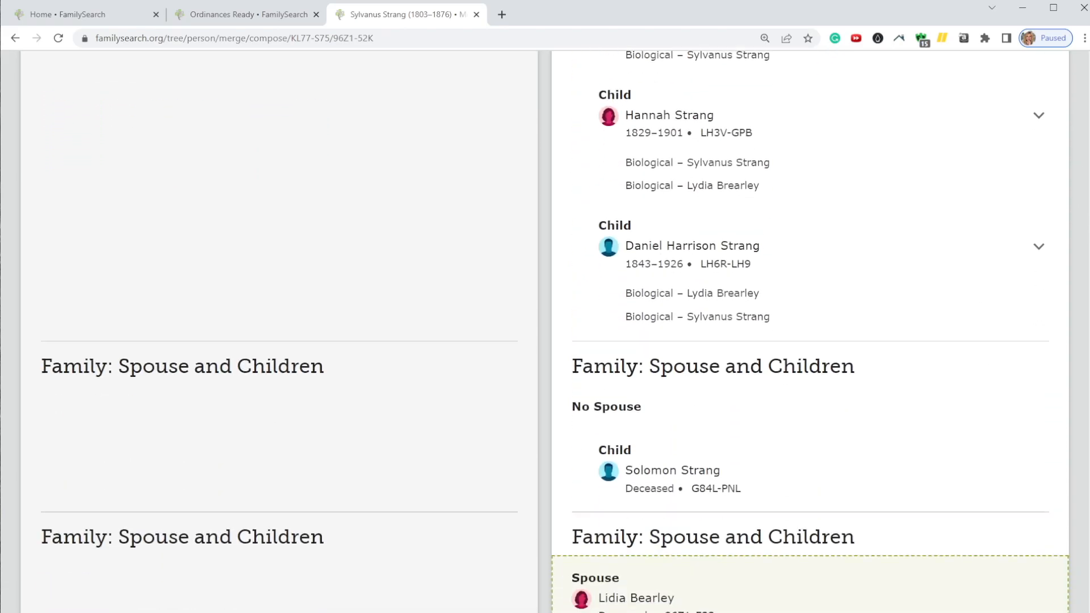
{"action": "scroll", "coordinate": [1082, 295], "scroll_direction": "up", "scroll_amount": 6}
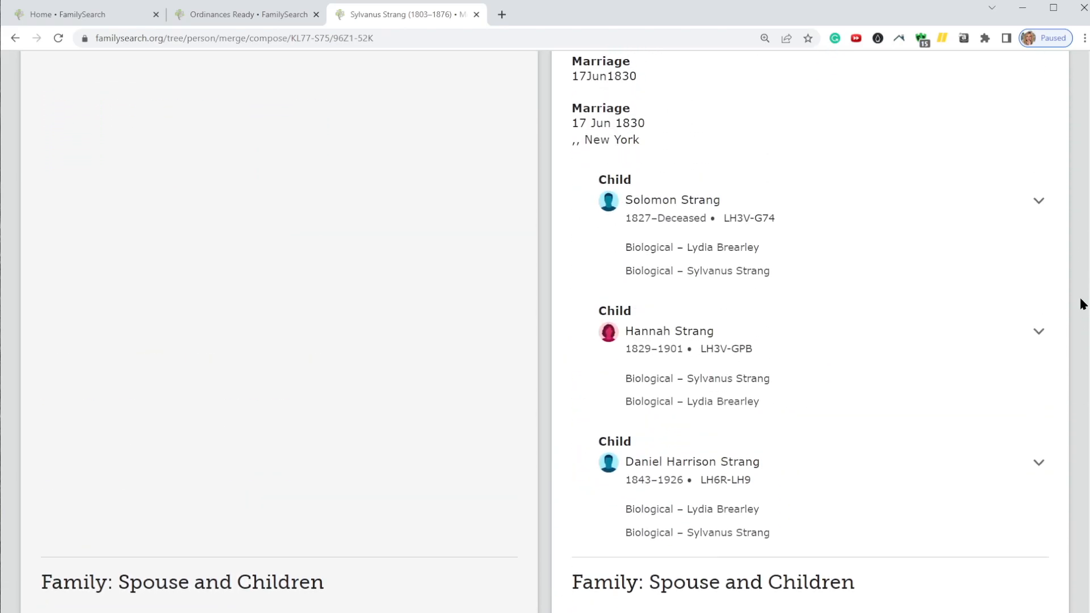
{"action": "scroll", "coordinate": [1079, 291], "scroll_direction": "up", "scroll_amount": 1}
{"action": "scroll", "coordinate": [1078, 289], "scroll_direction": "down", "scroll_amount": 20}
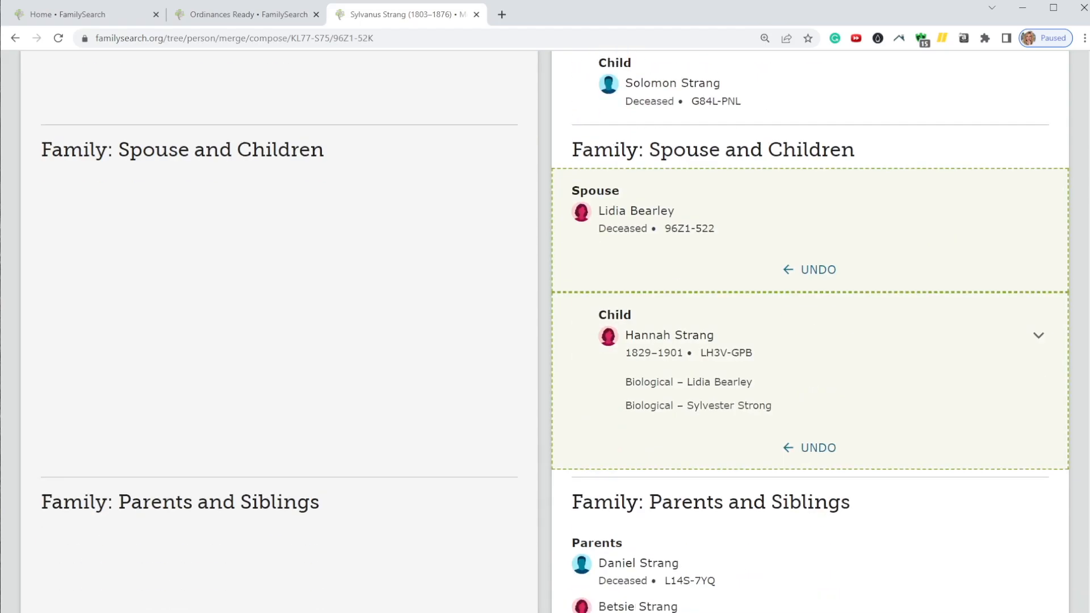
{"action": "scroll", "coordinate": [1079, 289], "scroll_direction": "up", "scroll_amount": 10}
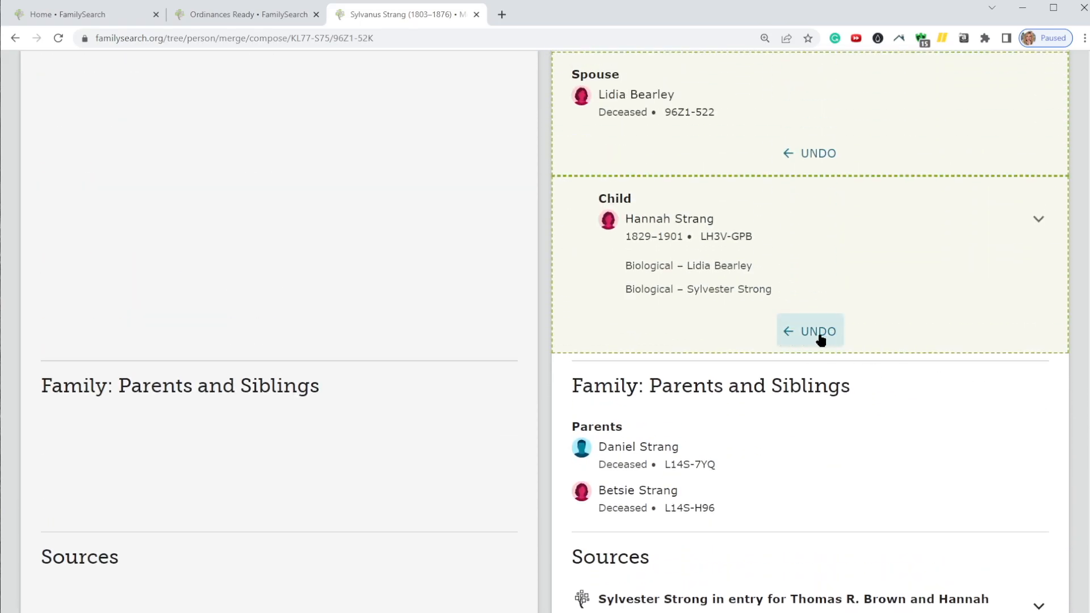
{"action": "scroll", "coordinate": [822, 340], "scroll_direction": "up", "scroll_amount": 2}
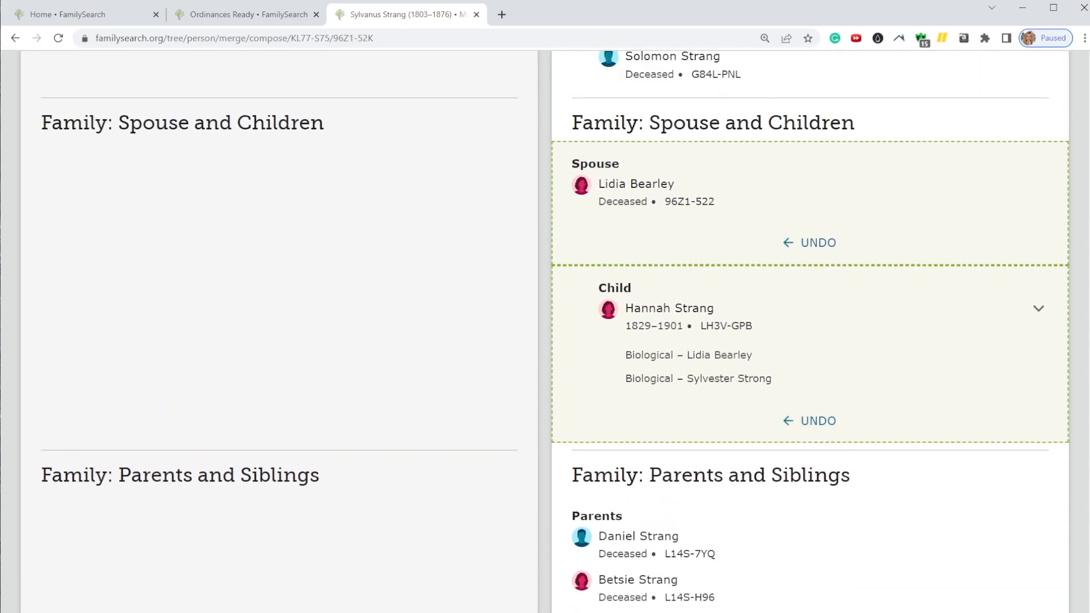
{"action": "scroll", "coordinate": [1086, 327], "scroll_direction": "up", "scroll_amount": 9}
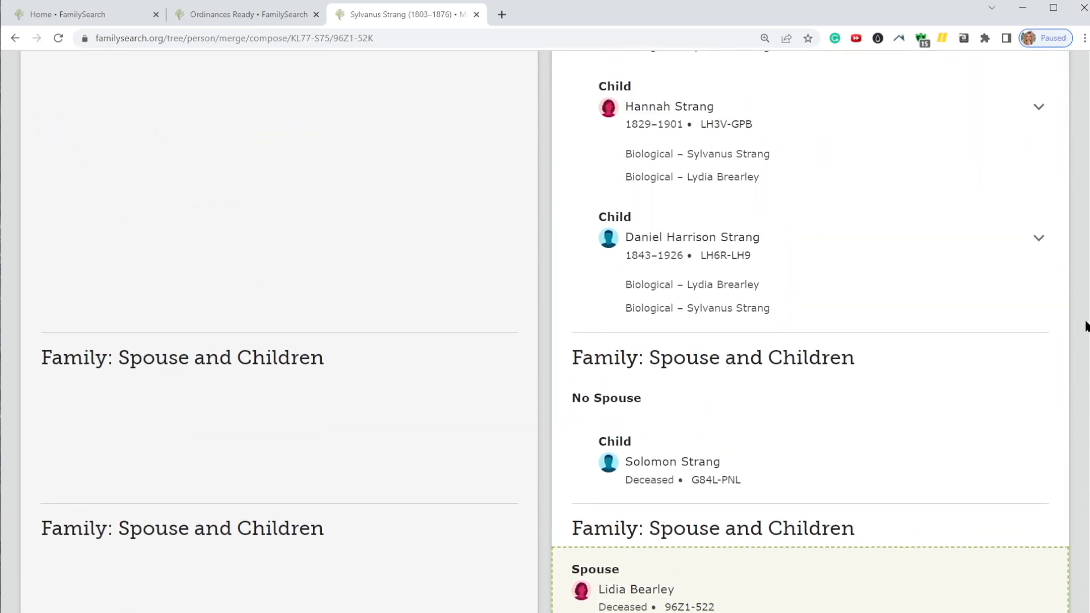
{"action": "scroll", "coordinate": [1086, 327], "scroll_direction": "down", "scroll_amount": 3}
{"action": "scroll", "coordinate": [1086, 352], "scroll_direction": "up", "scroll_amount": 3}
{"action": "scroll", "coordinate": [1081, 328], "scroll_direction": "up", "scroll_amount": 3}
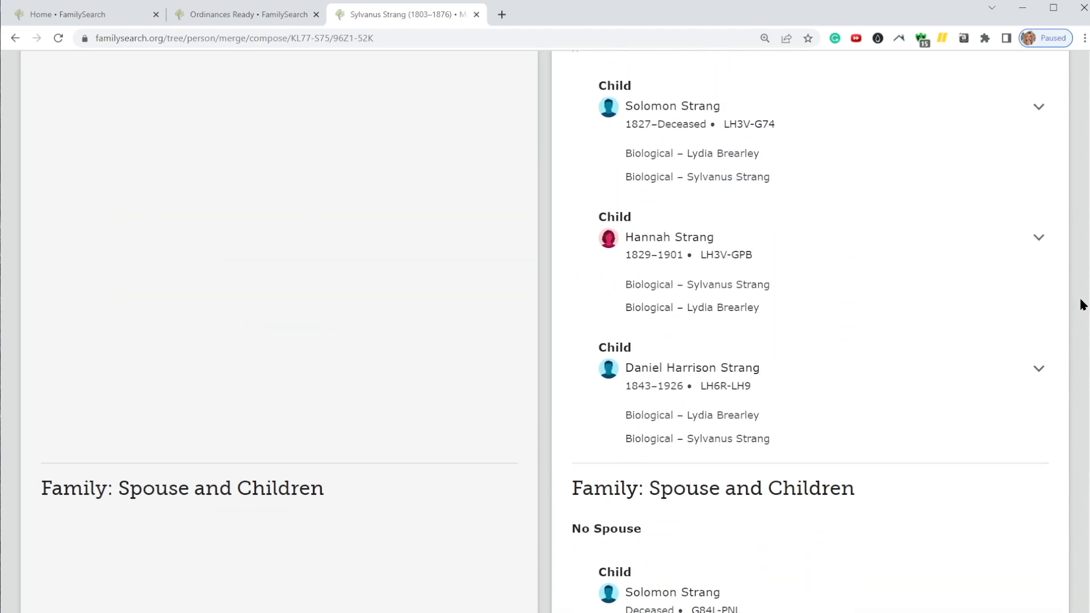
{"action": "scroll", "coordinate": [1083, 305], "scroll_direction": "up", "scroll_amount": 1}
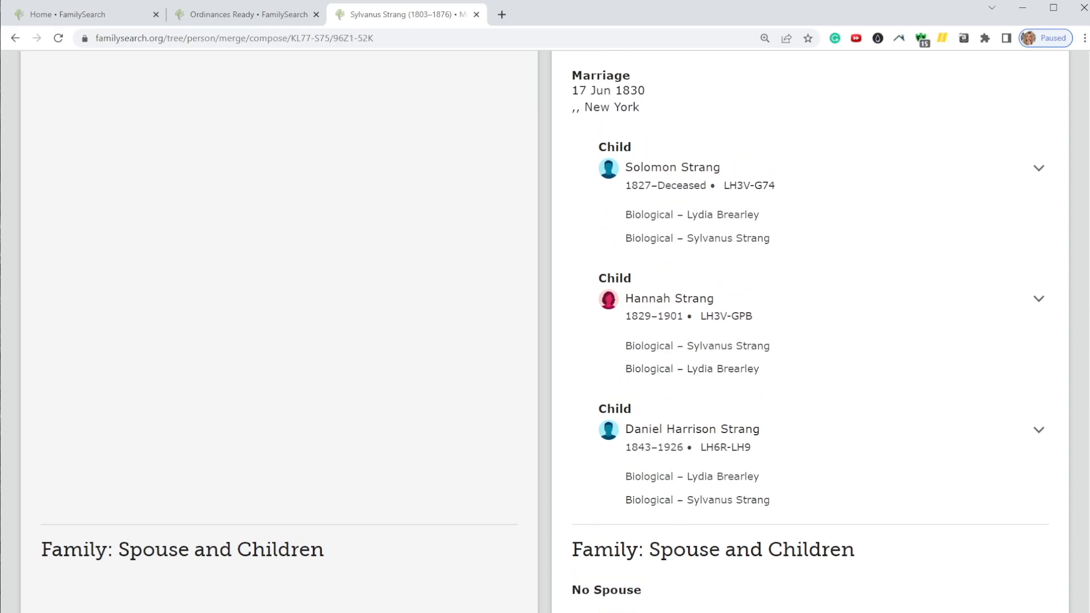
{"action": "scroll", "coordinate": [1083, 304], "scroll_direction": "up", "scroll_amount": 1}
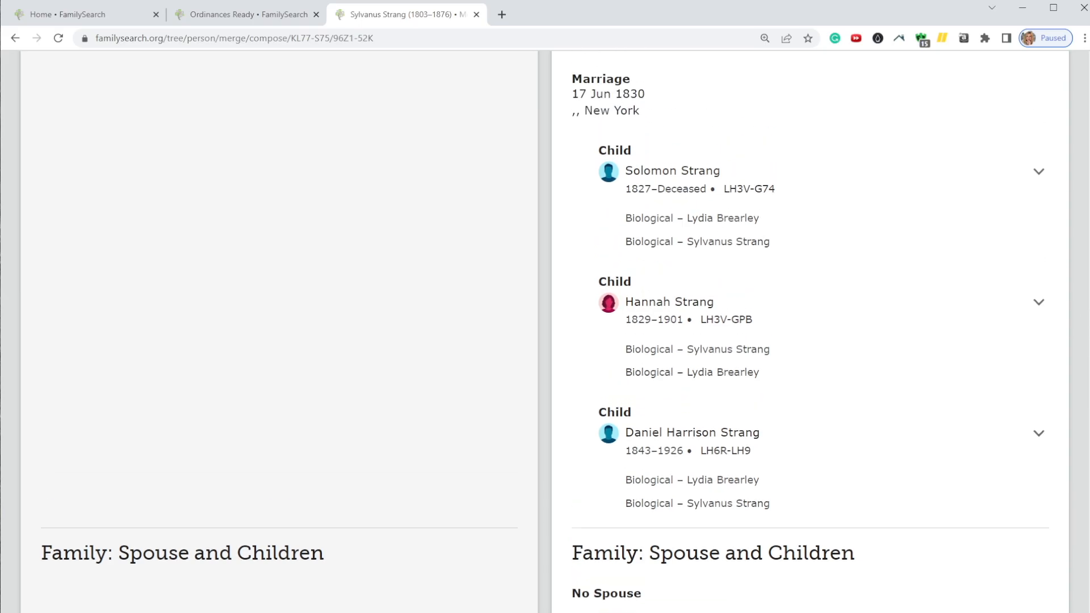
- Undo the transfer of the duplicate spouse and her linked daughter so both stay with the possible duplicate's record
{"action": "scroll", "coordinate": [1083, 305], "scroll_direction": "down", "scroll_amount": 9}
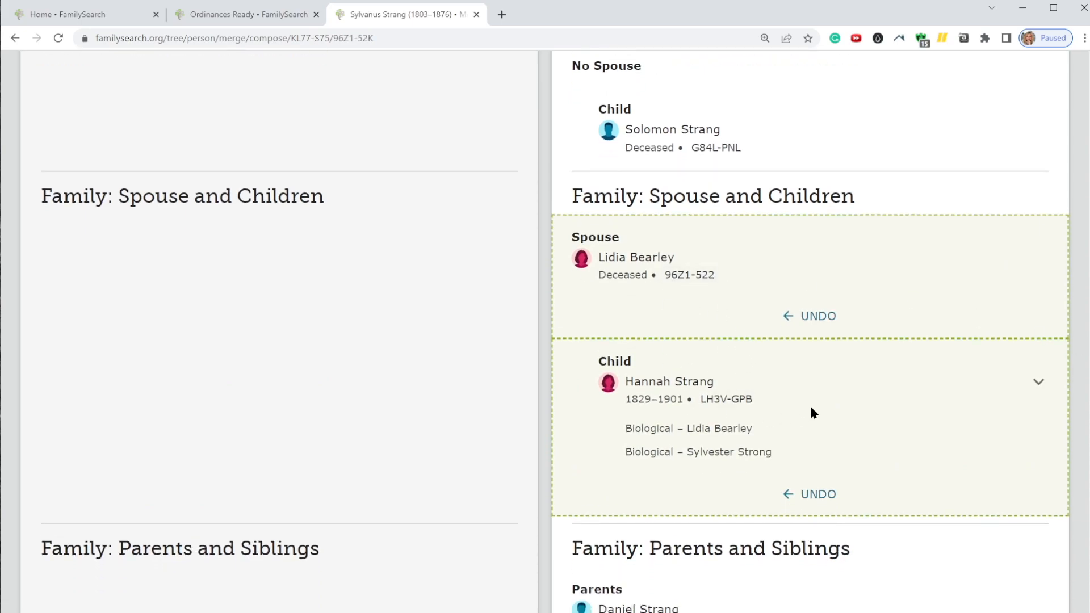
{"action": "left_click", "coordinate": [819, 316]}
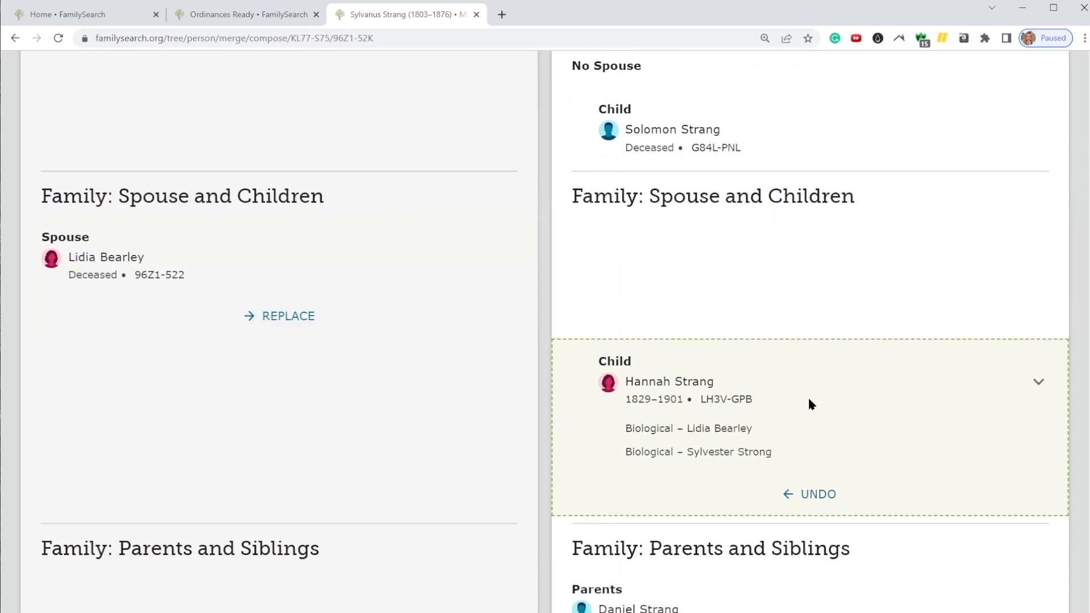
{"action": "left_click", "coordinate": [813, 494]}
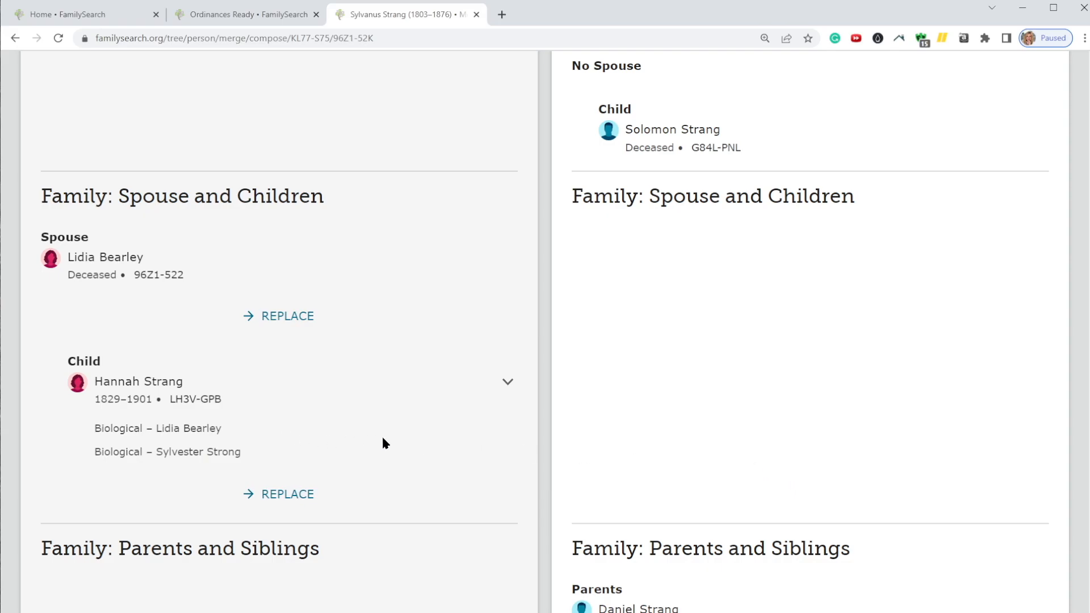
- Continue to the final merge step and add the suggested reason that all vital information and relationships match
{"action": "scroll", "coordinate": [723, 453], "scroll_direction": "up", "scroll_amount": 2}
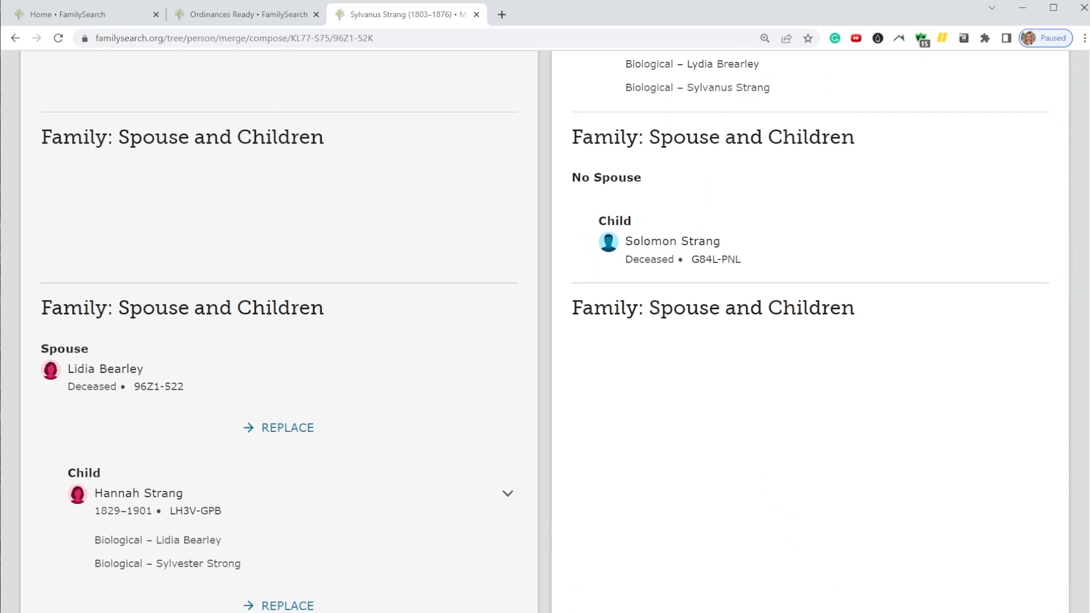
{"action": "mouse_move", "coordinate": [1086, 380]}
{"action": "left_mouse_down"}
{"action": "mouse_move", "coordinate": [1073, 150]}
{"action": "mouse_move", "coordinate": [1089, 384]}
{"action": "left_mouse_up"}
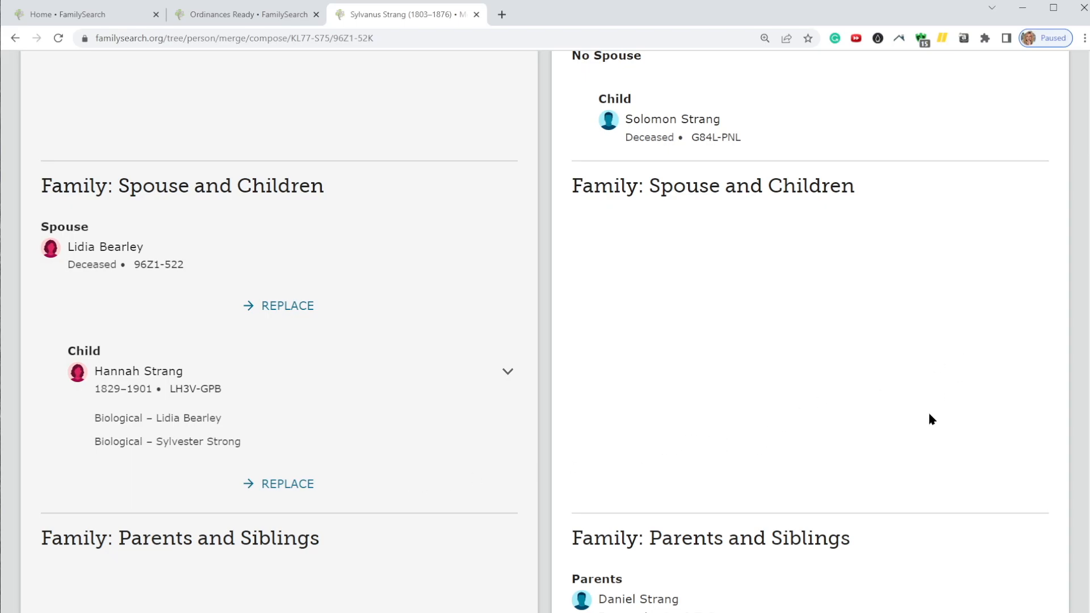
{"action": "left_click_drag", "start_coordinate": [1089, 385], "coordinate": [1089, 463]}
{"action": "left_click", "coordinate": [1029, 508]}
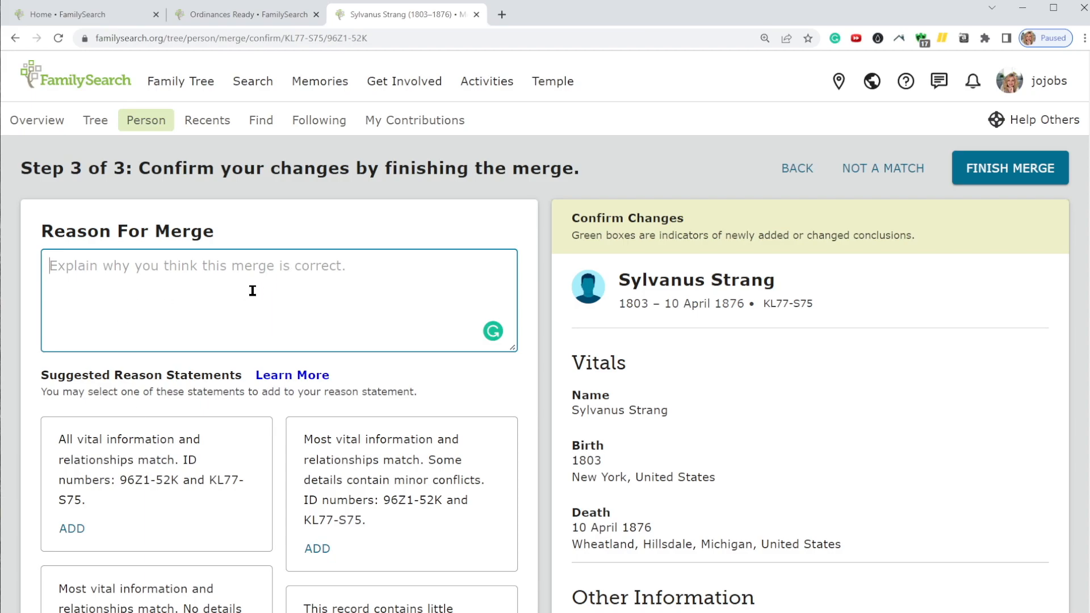
{"action": "left_click", "coordinate": [161, 473]}
{"action": "left_click", "coordinate": [67, 529]}
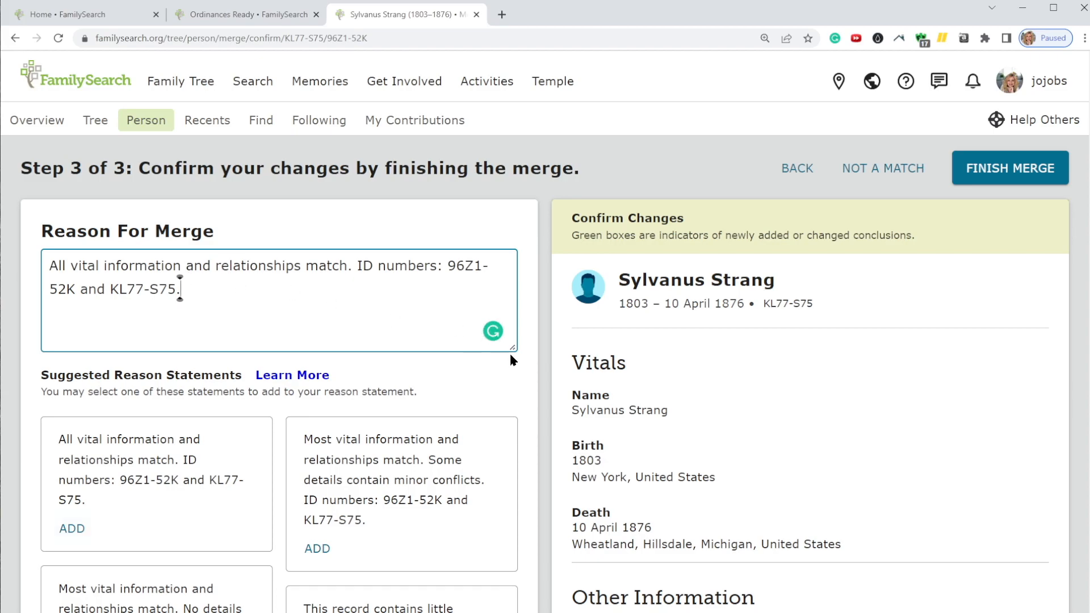
- Review the merged record's vitals, residences, marriages, children and parents, including the child listed without a second parent
{"action": "scroll", "coordinate": [782, 333], "scroll_direction": "down", "scroll_amount": 2}
{"action": "scroll", "coordinate": [782, 333], "scroll_direction": "down", "scroll_amount": 1}
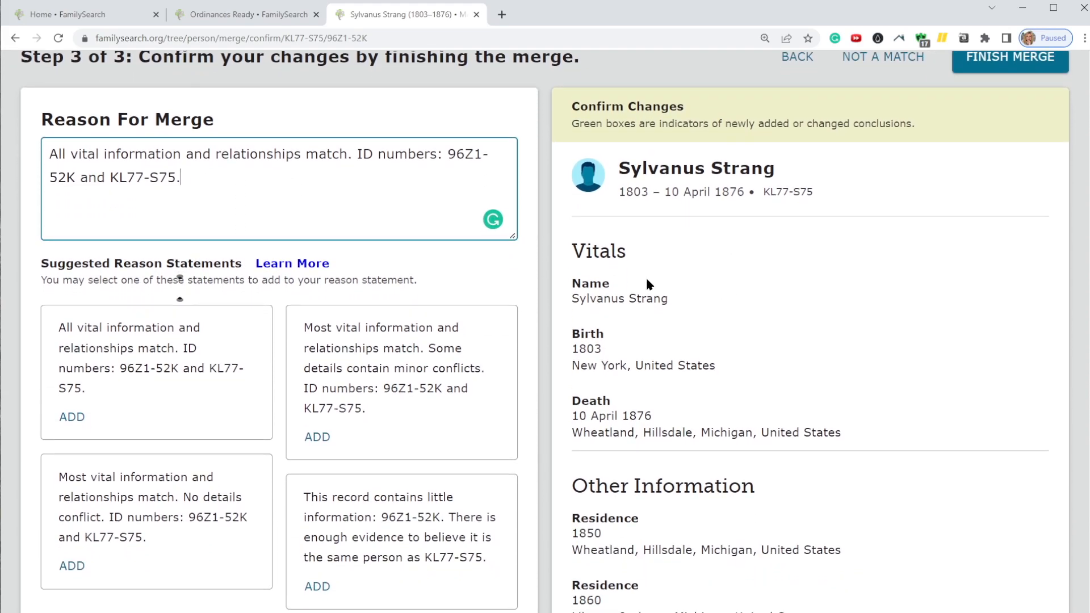
{"action": "scroll", "coordinate": [681, 267], "scroll_direction": "down", "scroll_amount": 8}
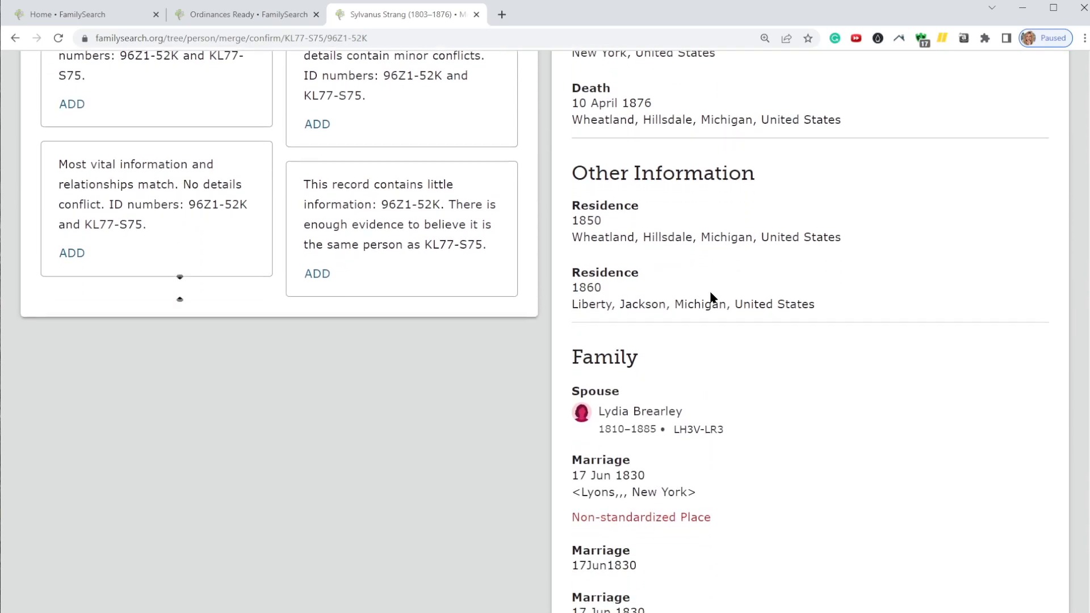
{"action": "scroll", "coordinate": [710, 298], "scroll_direction": "down", "scroll_amount": 8}
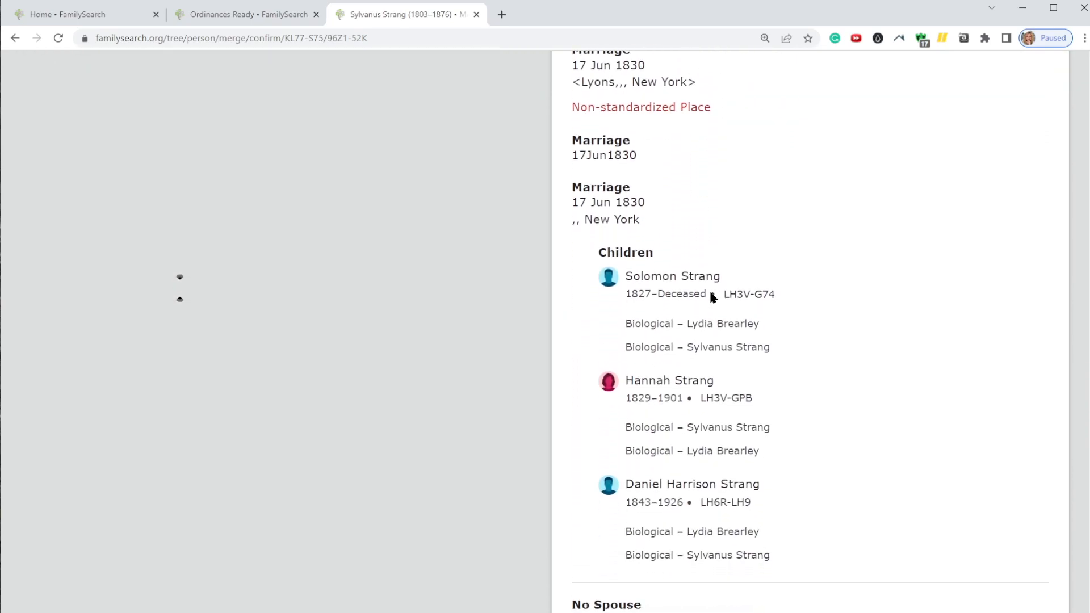
{"action": "scroll", "coordinate": [711, 296], "scroll_direction": "down", "scroll_amount": 3}
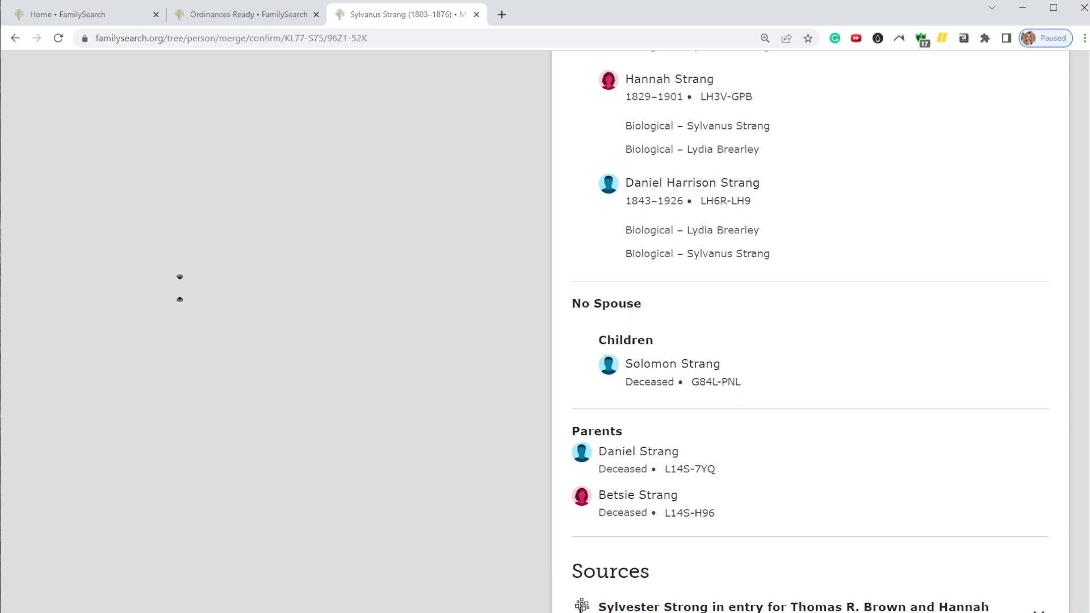
{"action": "scroll", "coordinate": [812, 332], "scroll_direction": "up", "scroll_amount": 7}
{"action": "scroll", "coordinate": [180, 288], "scroll_direction": "up", "scroll_amount": 2}
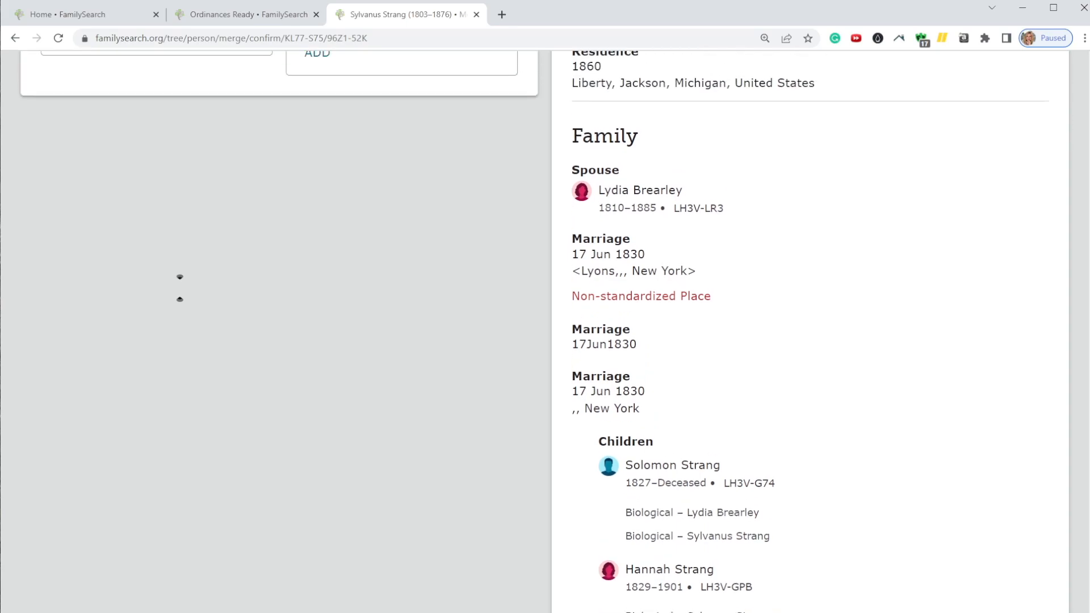
{"action": "scroll", "coordinate": [179, 287], "scroll_direction": "down", "scroll_amount": 6}
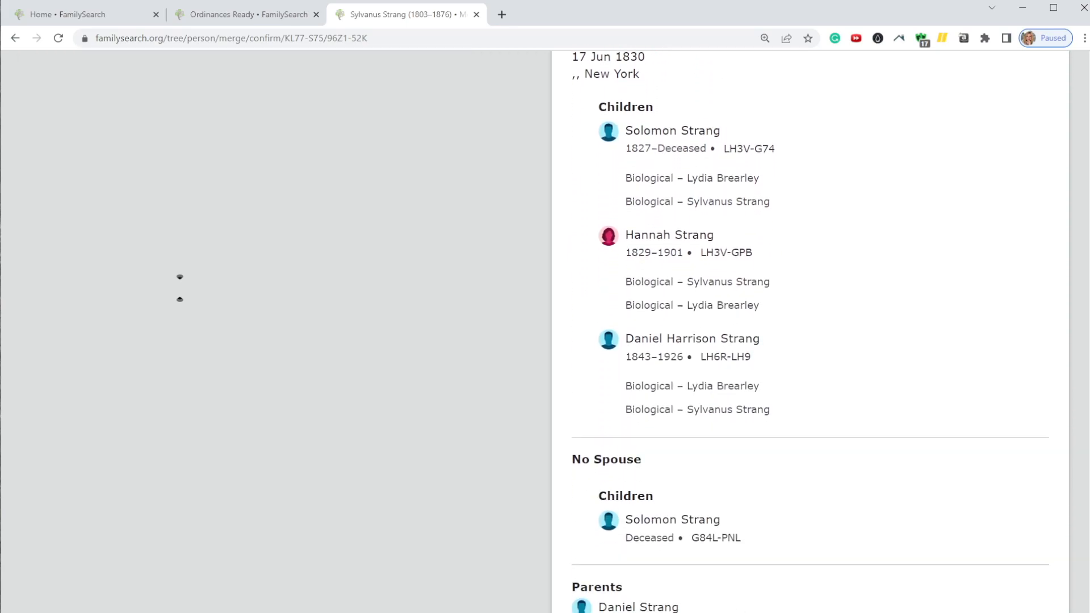
{"action": "scroll", "coordinate": [179, 288], "scroll_direction": "down", "scroll_amount": 3}
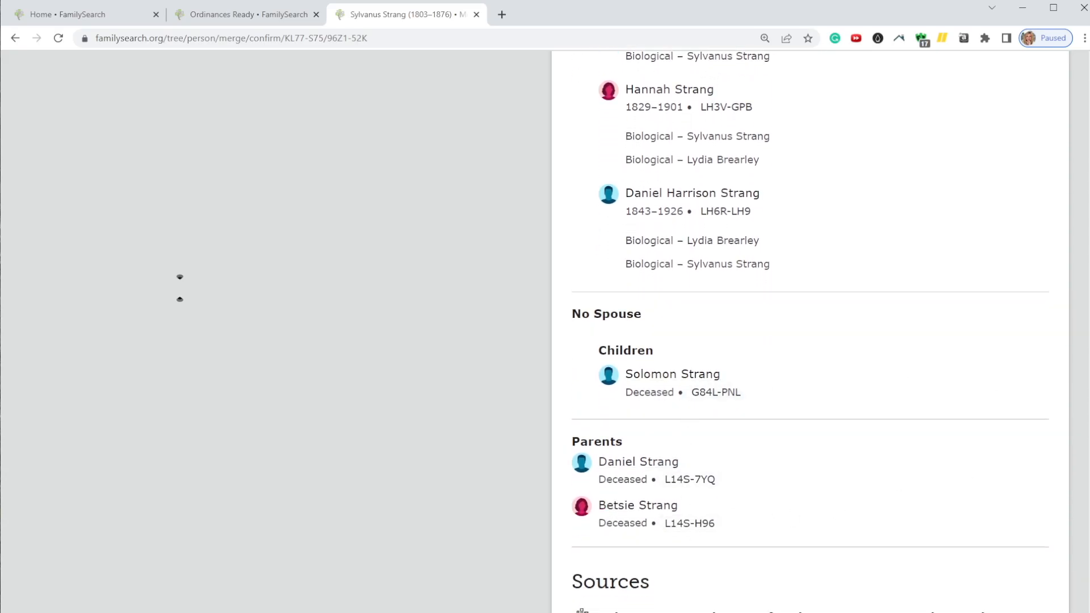
{"action": "mouse_move", "coordinate": [1082, 363]}
{"action": "left_mouse_down"}
{"action": "mouse_move", "coordinate": [1057, 114]}
{"action": "mouse_move", "coordinate": [1084, 349]}
{"action": "left_mouse_up"}
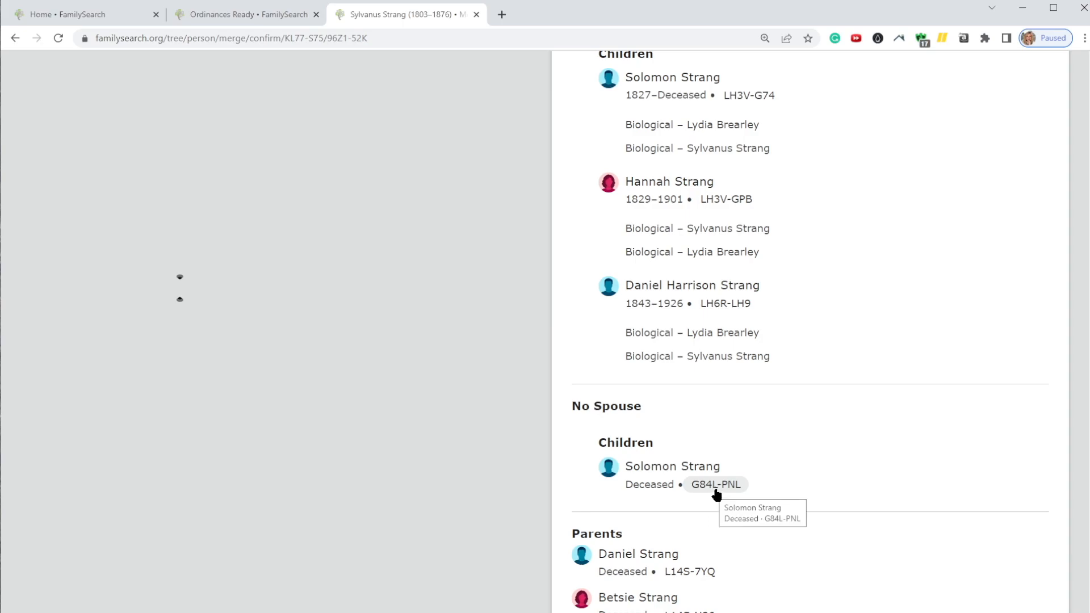
{"action": "scroll", "coordinate": [725, 489], "scroll_direction": "down", "scroll_amount": 2}
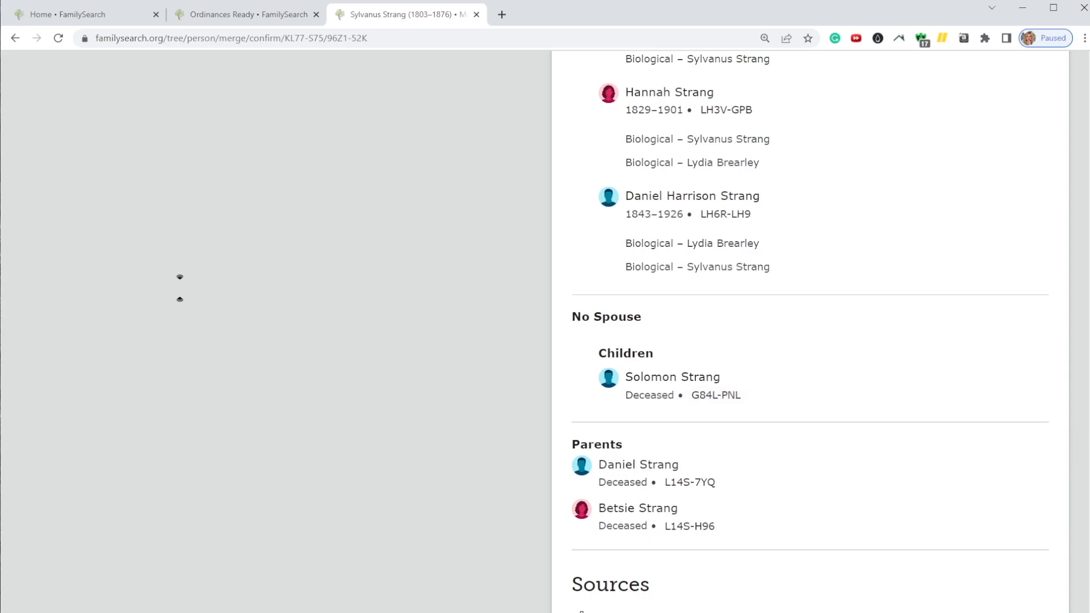
{"action": "scroll", "coordinate": [1086, 434], "scroll_direction": "down", "scroll_amount": 5}
{"action": "scroll", "coordinate": [1086, 434], "scroll_direction": "up", "scroll_amount": 4}
{"action": "scroll", "coordinate": [1082, 403], "scroll_direction": "up", "scroll_amount": 5}
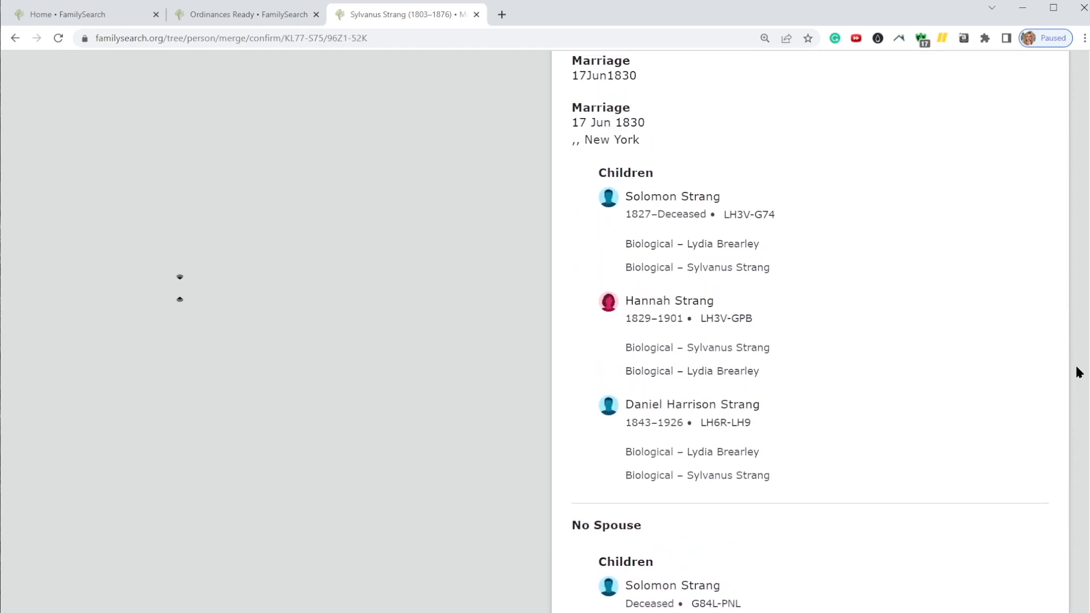
- Check the marriages and children kept on the surviving father's record and finish the merge
{"action": "scroll", "coordinate": [1080, 374], "scroll_direction": "down", "scroll_amount": 1}
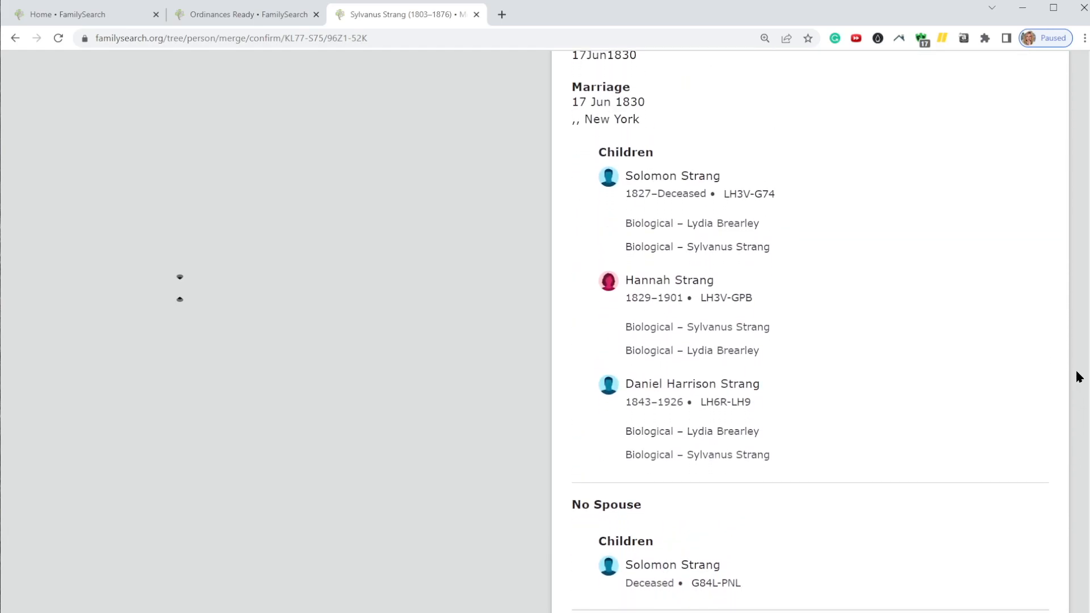
{"action": "scroll", "coordinate": [1079, 377], "scroll_direction": "down", "scroll_amount": 1}
{"action": "scroll", "coordinate": [1079, 387], "scroll_direction": "up", "scroll_amount": 4}
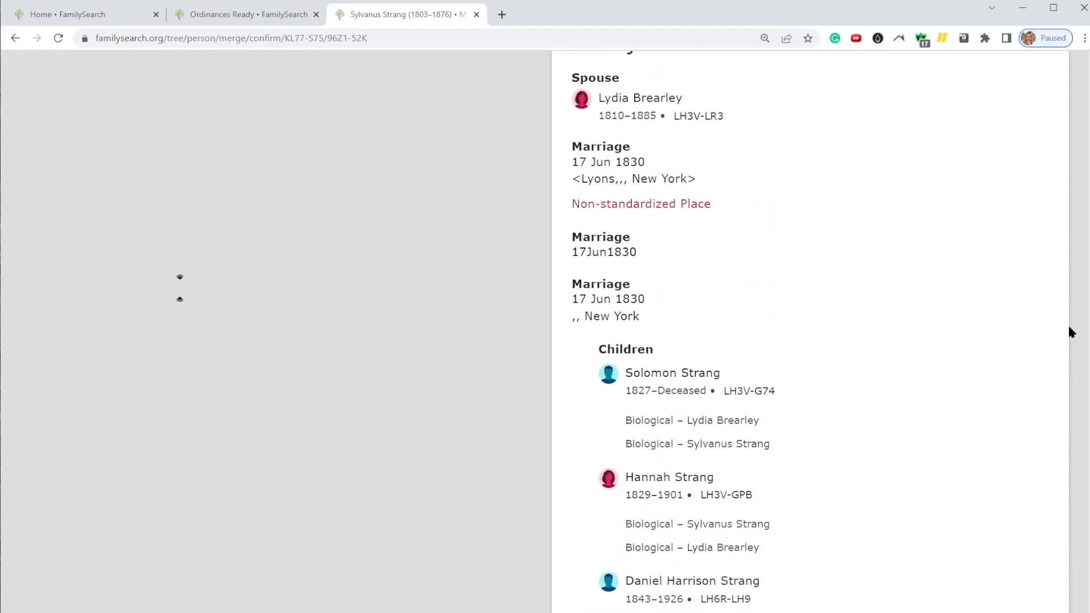
{"action": "scroll", "coordinate": [1070, 332], "scroll_direction": "up", "scroll_amount": 5}
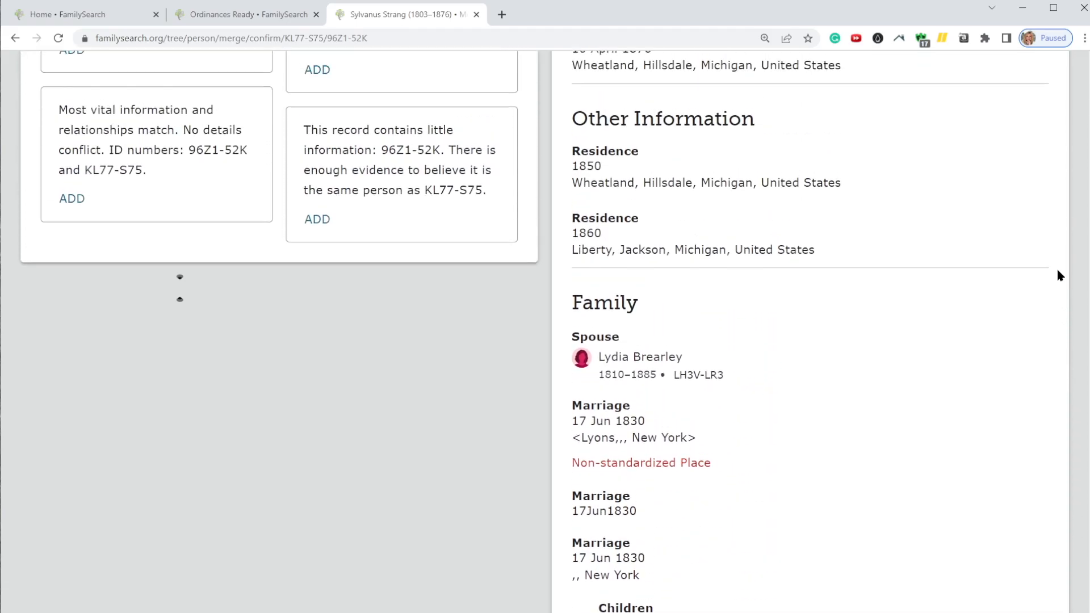
{"action": "scroll", "coordinate": [1059, 276], "scroll_direction": "up", "scroll_amount": 8}
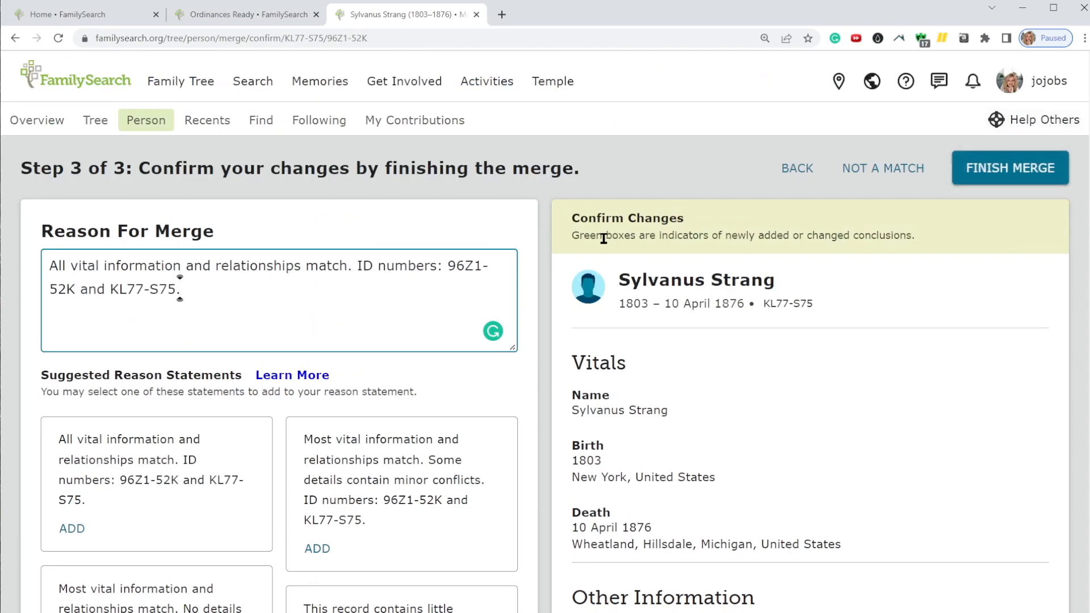
{"action": "left_click", "coordinate": [1004, 165]}
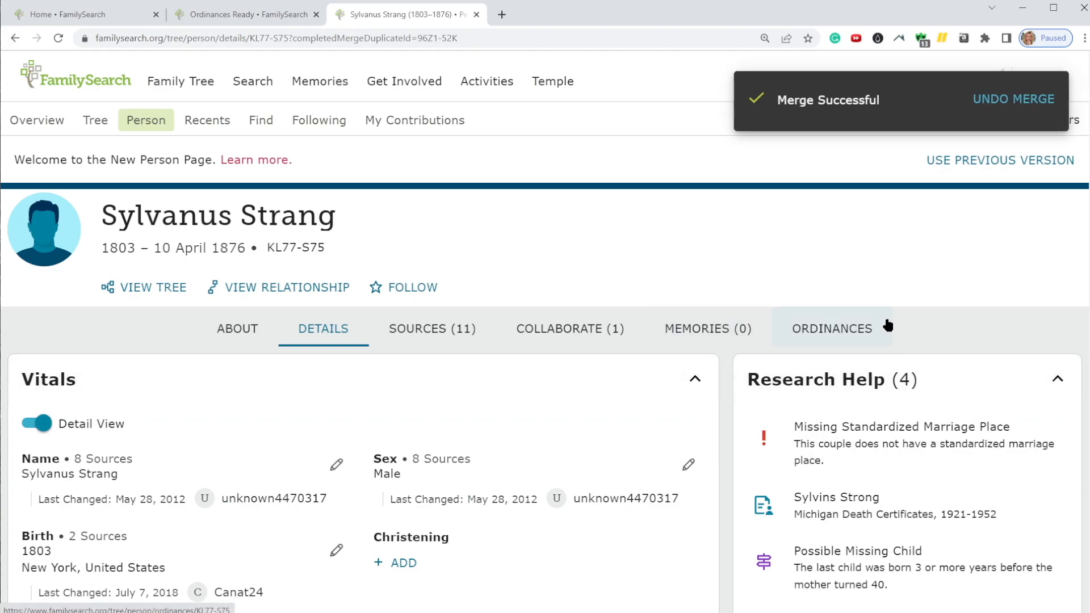
- Standardize the place of the couple's 17 Jun 1830 marriage in Lyons as Lyons, Wayne, New York, United States, and save it
{"action": "scroll", "coordinate": [884, 327], "scroll_direction": "down", "scroll_amount": 4}
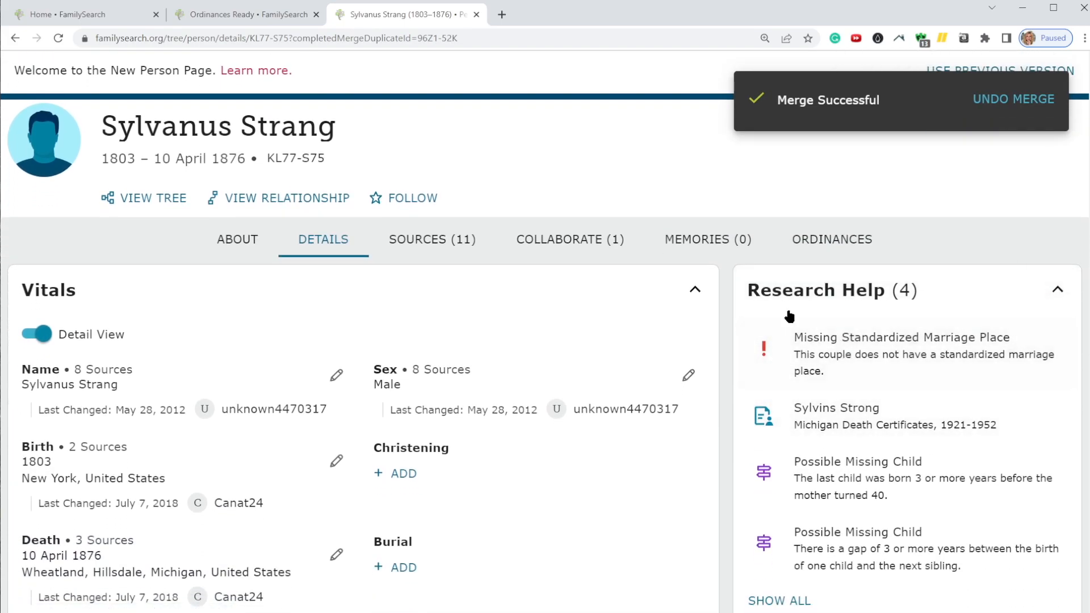
{"action": "scroll", "coordinate": [835, 246], "scroll_direction": "down", "scroll_amount": 4}
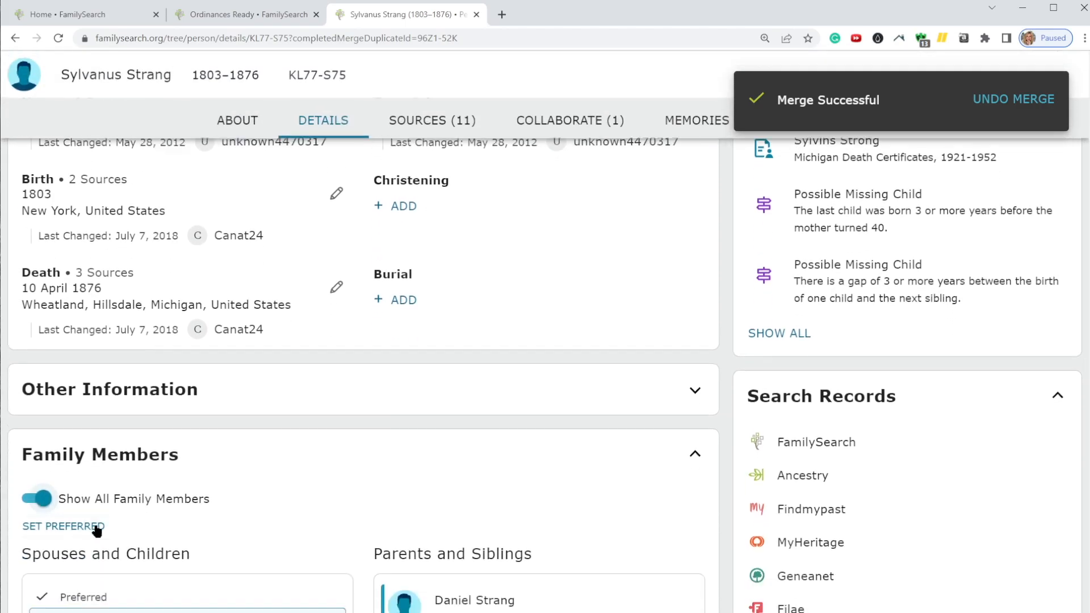
{"action": "scroll", "coordinate": [257, 439], "scroll_direction": "down", "scroll_amount": 4}
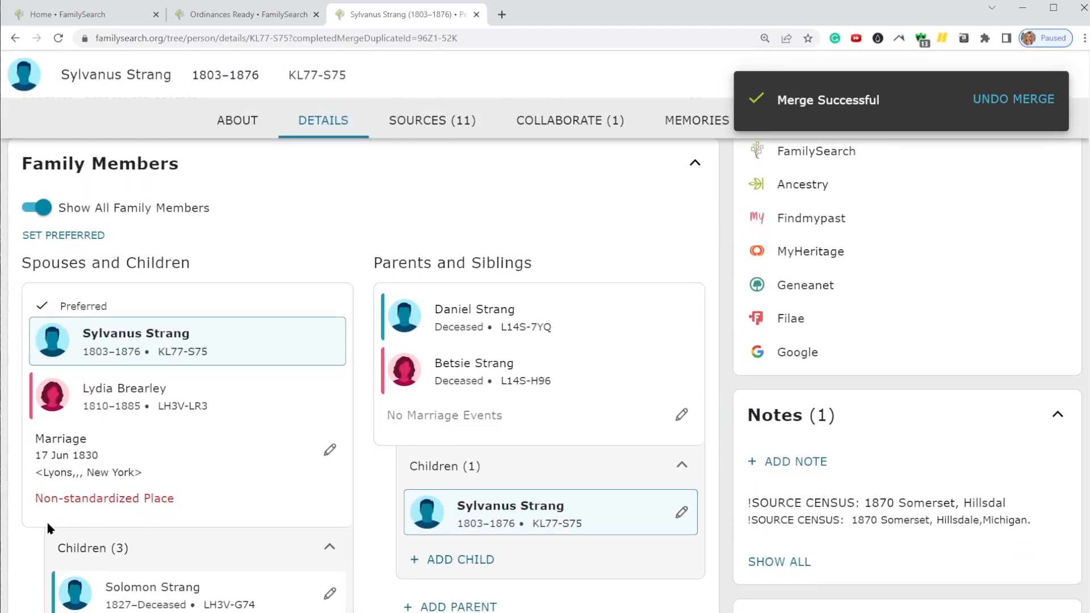
{"action": "left_click", "coordinate": [321, 446]}
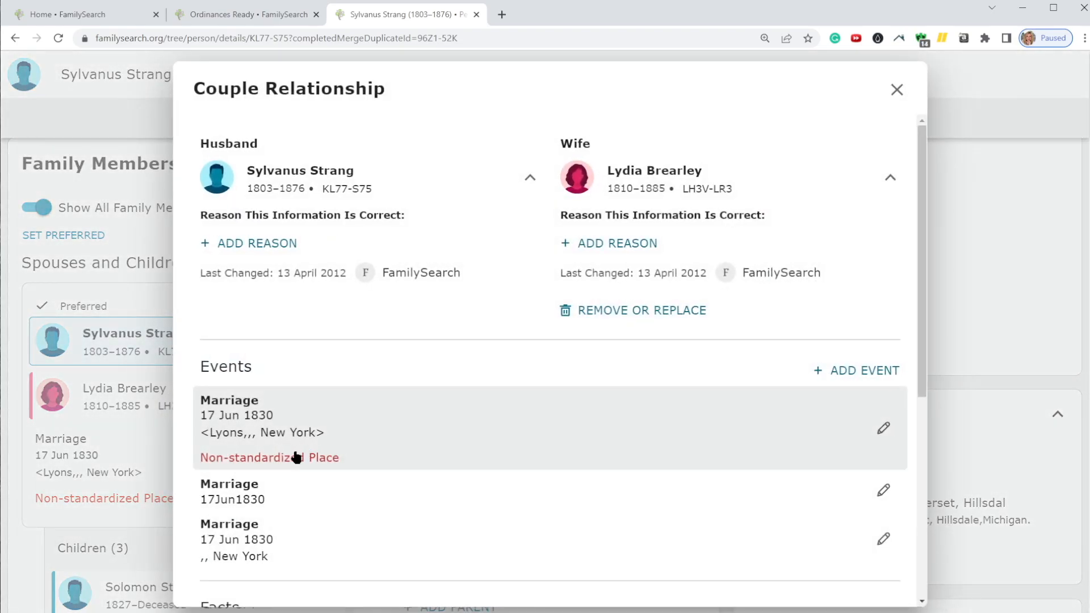
{"action": "left_click", "coordinate": [308, 458]}
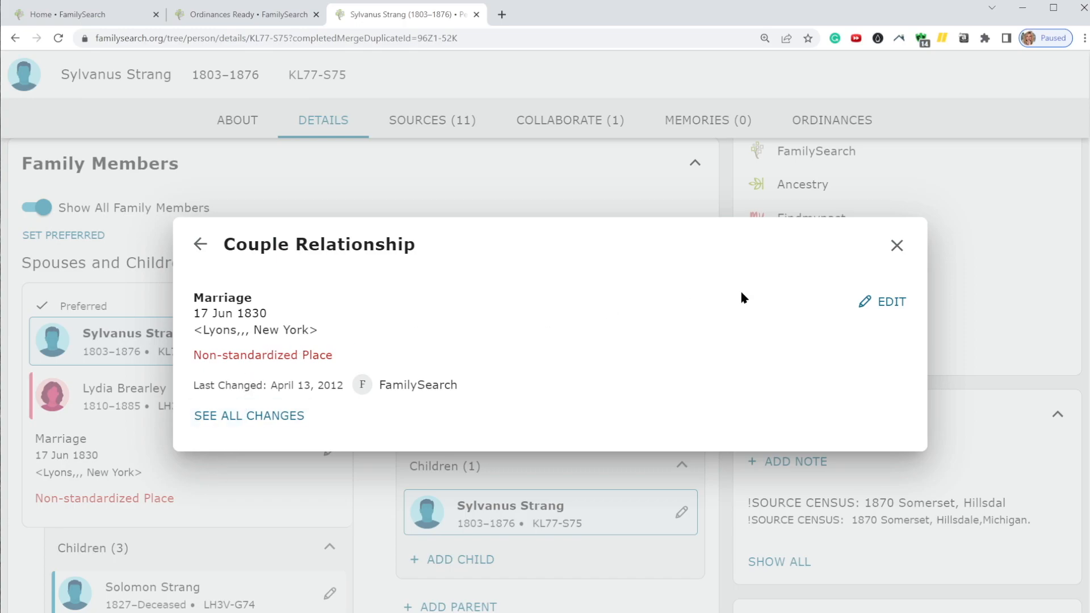
{"action": "left_click", "coordinate": [870, 300]}
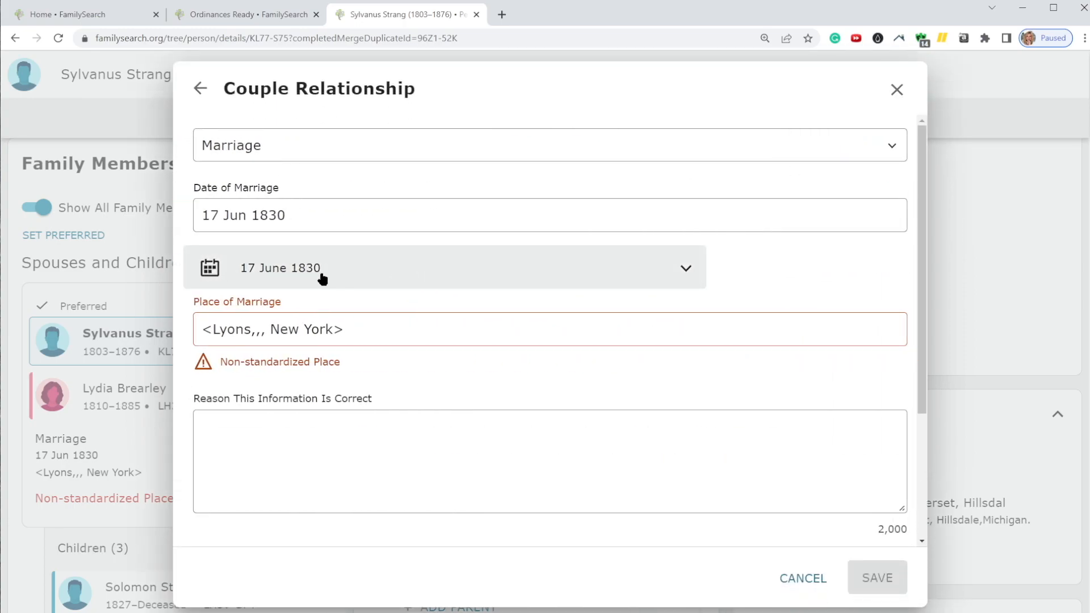
{"action": "left_click", "coordinate": [270, 329]}
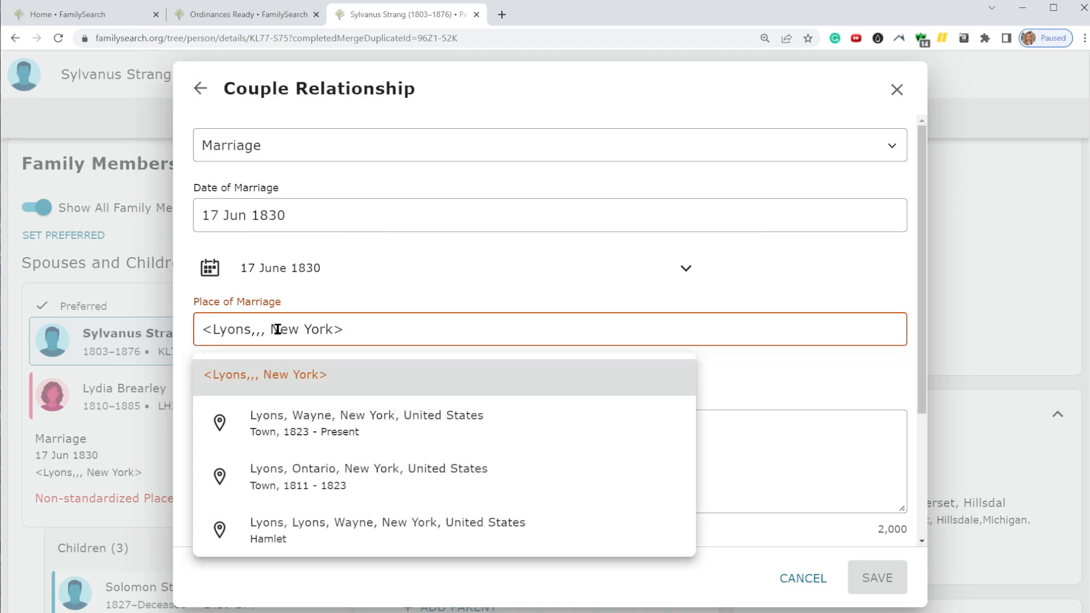
{"action": "double_click", "coordinate": [311, 330]}
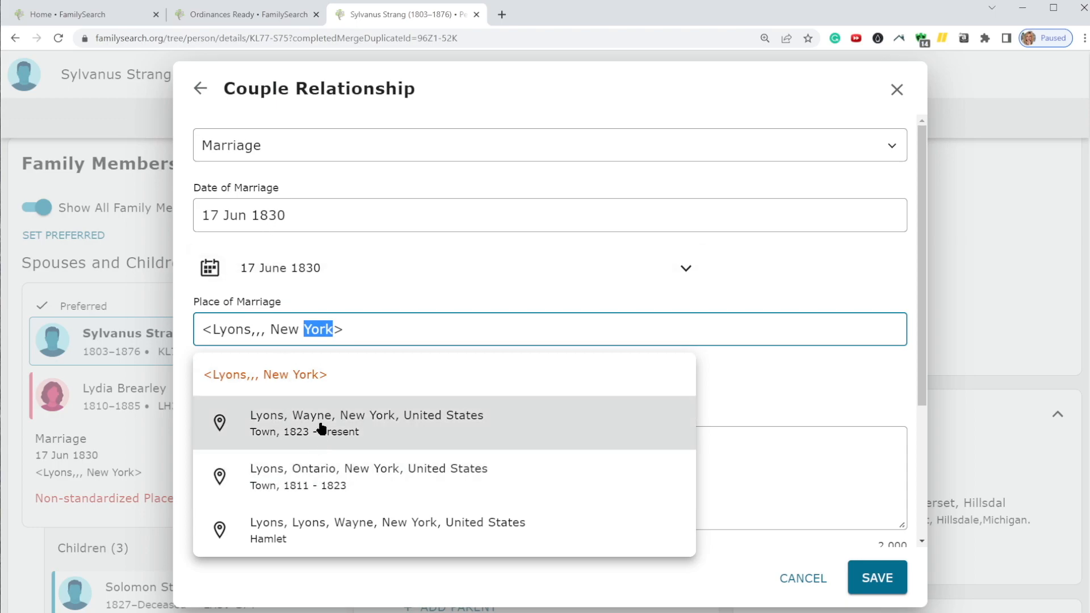
{"action": "left_click", "coordinate": [366, 429]}
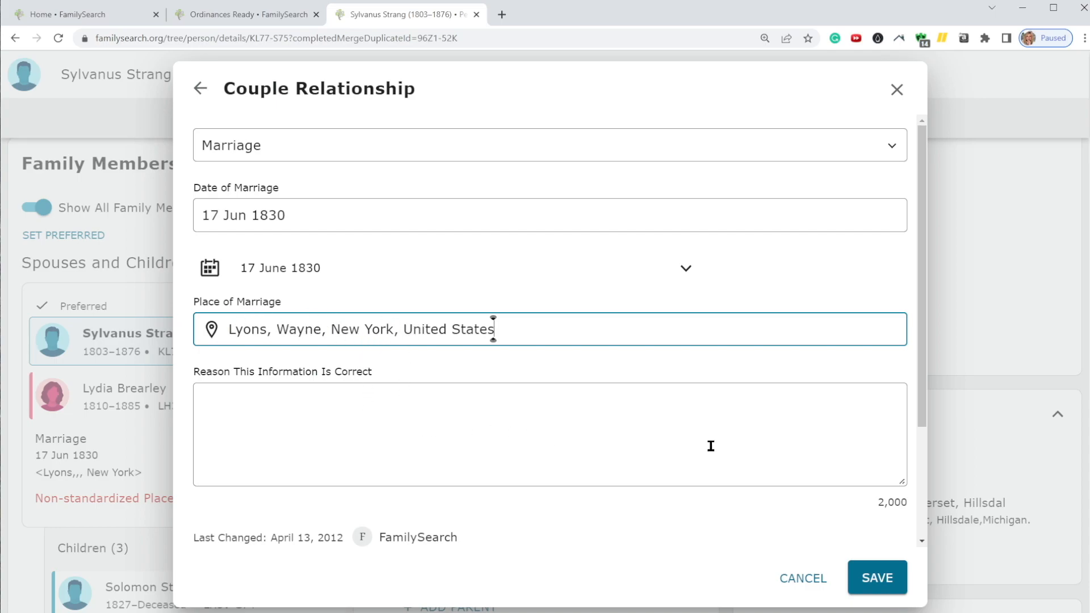
{"action": "left_click", "coordinate": [877, 578]}
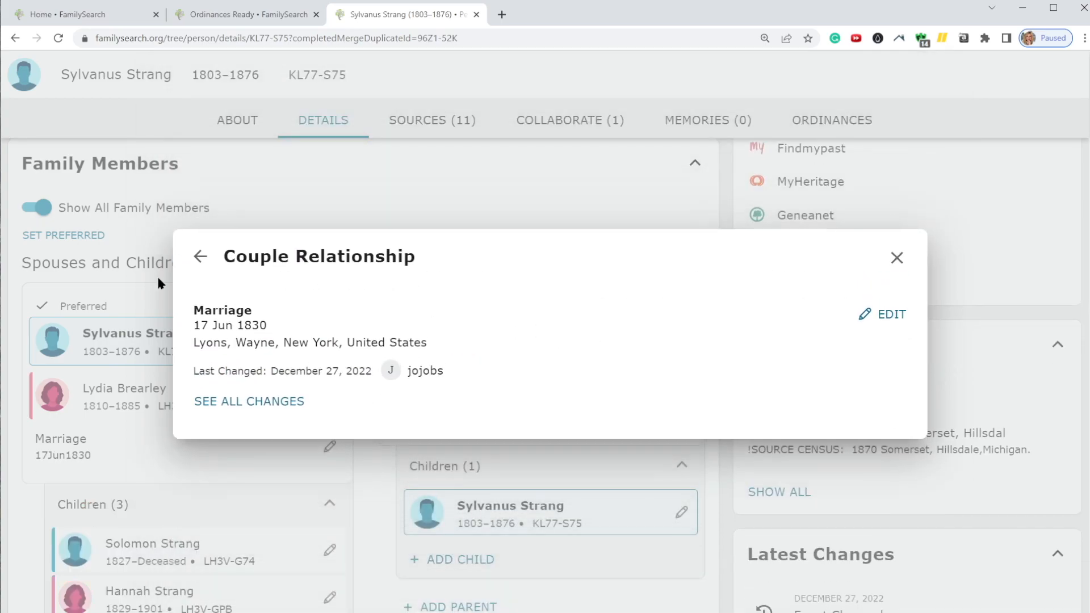
{"action": "left_click", "coordinate": [897, 259]}
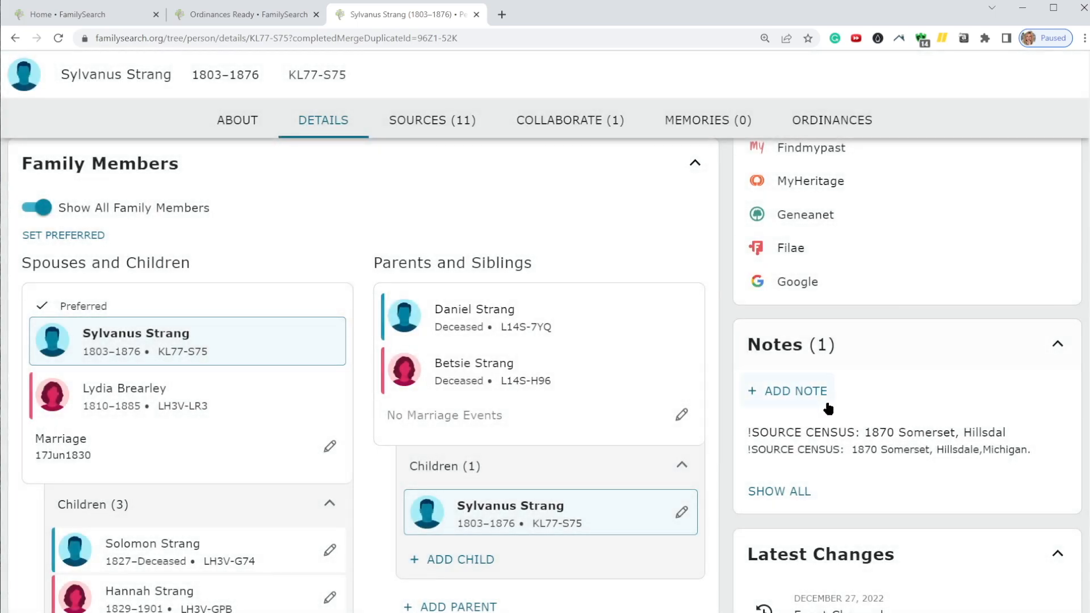
- Compare the father's two groups of children and open the person page of the son listed without a mother
{"action": "scroll", "coordinate": [827, 369], "scroll_direction": "up", "scroll_amount": 2}
{"action": "scroll", "coordinate": [818, 414], "scroll_direction": "down", "scroll_amount": 2}
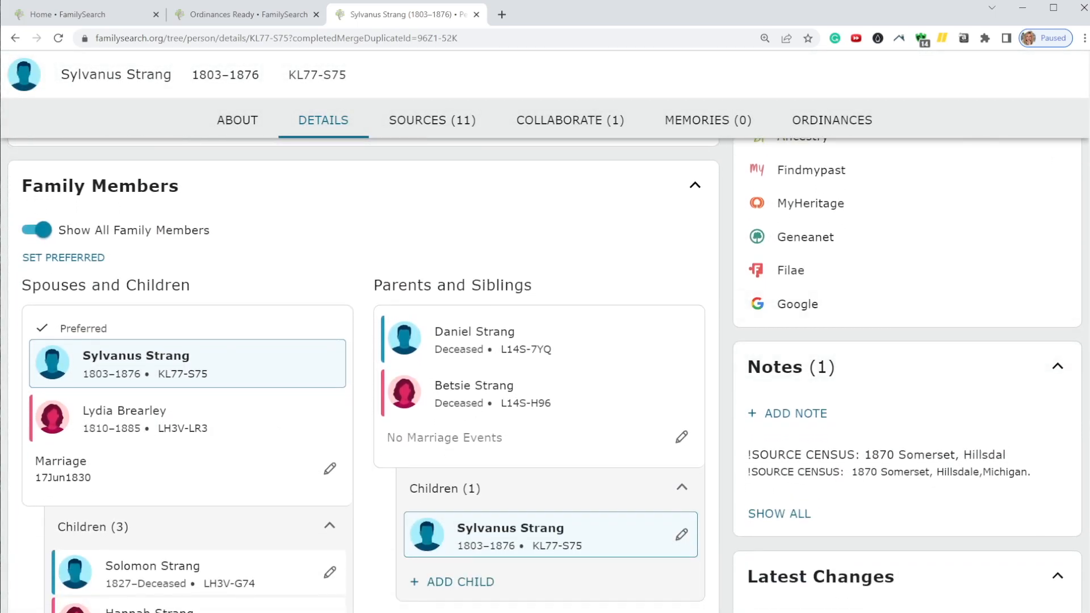
{"action": "scroll", "coordinate": [666, 406], "scroll_direction": "down", "scroll_amount": 1}
{"action": "scroll", "coordinate": [625, 407], "scroll_direction": "down", "scroll_amount": 8}
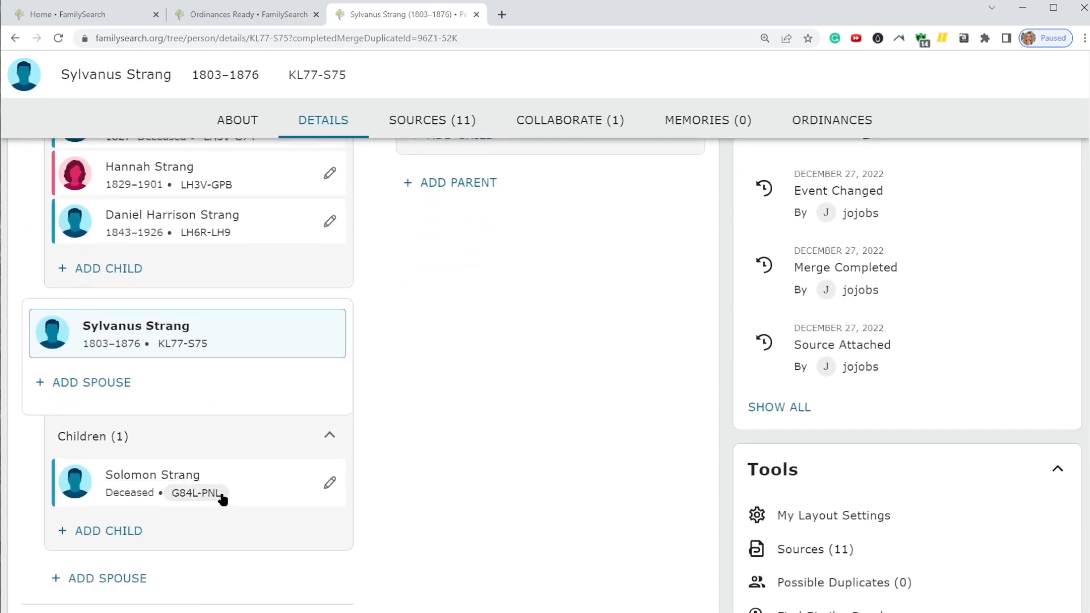
{"action": "scroll", "coordinate": [222, 497], "scroll_direction": "down", "scroll_amount": 2}
{"action": "scroll", "coordinate": [202, 487], "scroll_direction": "up", "scroll_amount": 4}
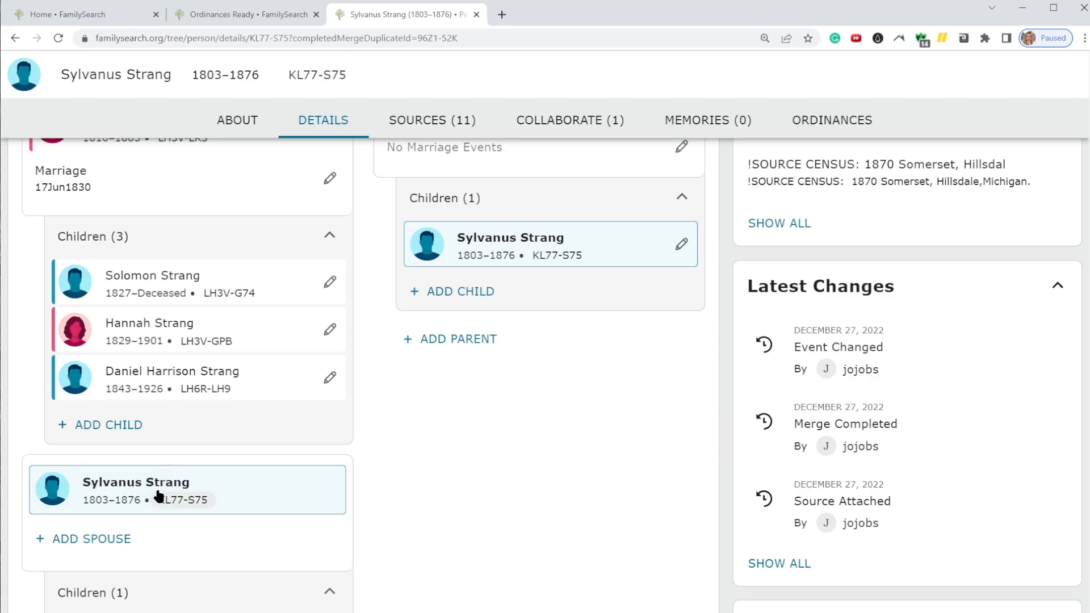
{"action": "scroll", "coordinate": [162, 493], "scroll_direction": "down", "scroll_amount": 2}
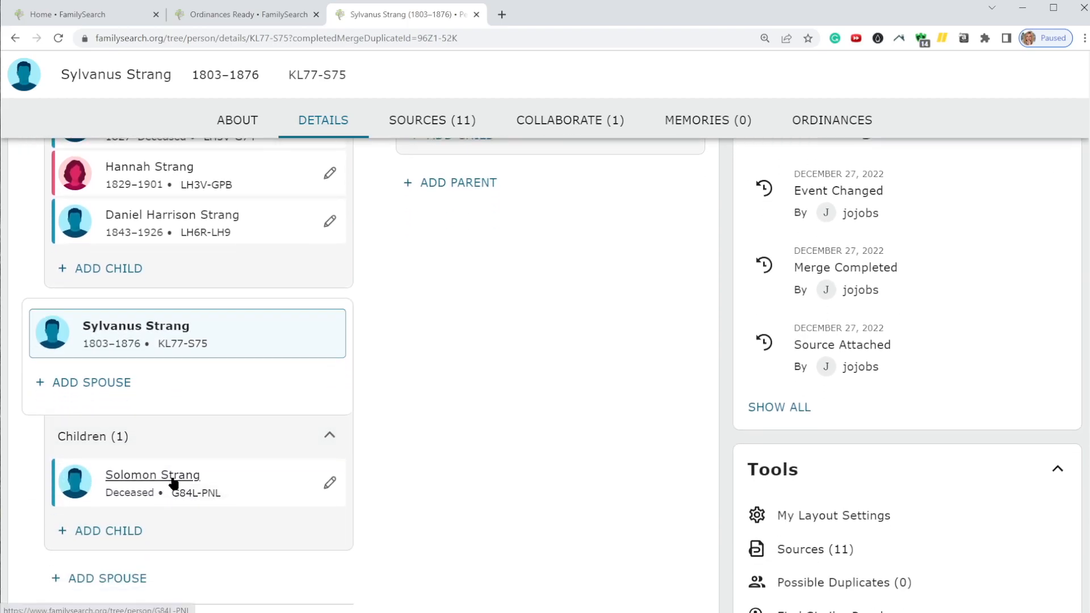
{"action": "mouse_move", "coordinate": [169, 479]}
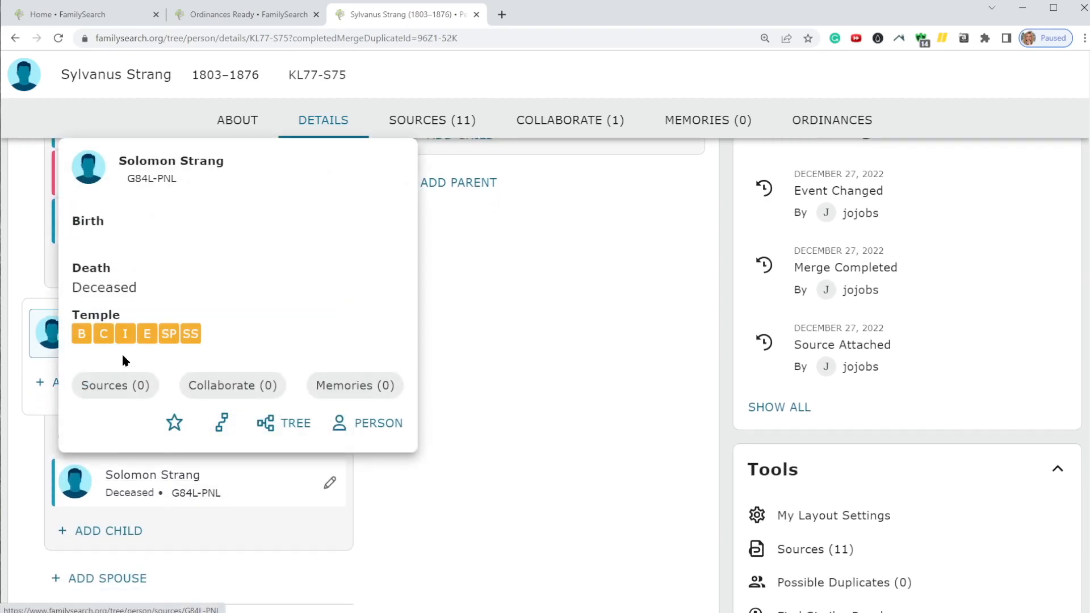
{"action": "left_click", "coordinate": [171, 161]}
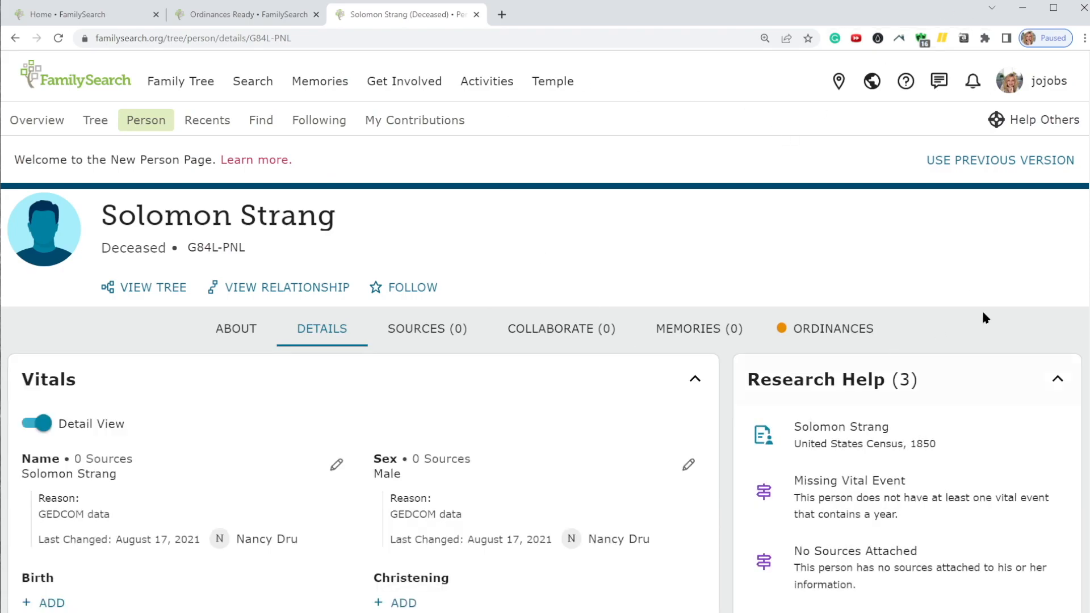
- Check the son's family members, latest changes and available tools, and look up his possible duplicates
{"action": "scroll", "coordinate": [937, 330], "scroll_direction": "down", "scroll_amount": 7}
{"action": "scroll", "coordinate": [939, 351], "scroll_direction": "down", "scroll_amount": 8}
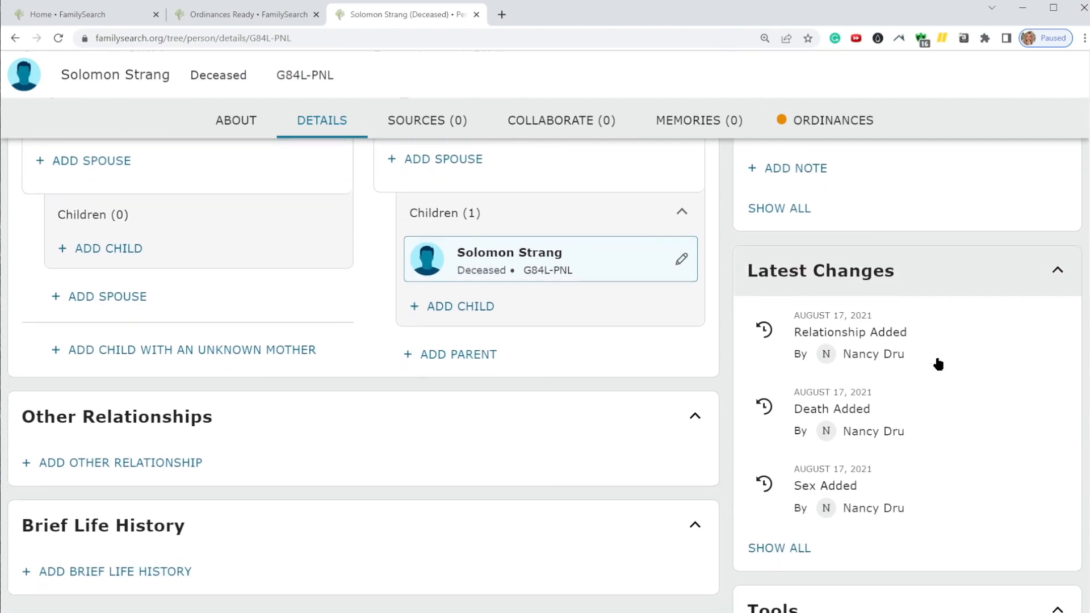
{"action": "scroll", "coordinate": [938, 364], "scroll_direction": "down", "scroll_amount": 4}
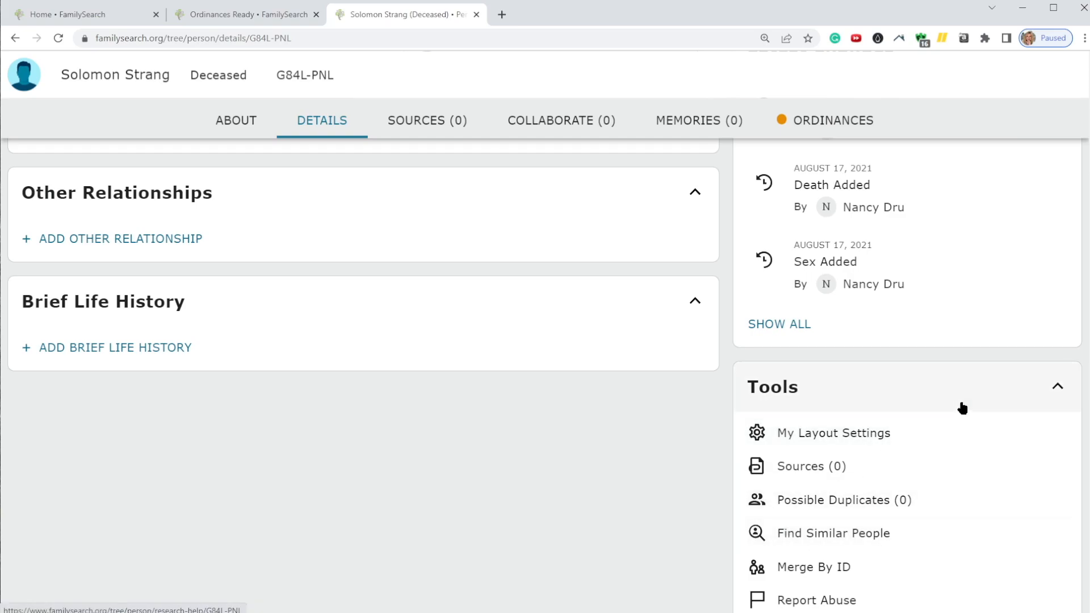
{"action": "scroll", "coordinate": [924, 458], "scroll_direction": "up", "scroll_amount": 4}
{"action": "scroll", "coordinate": [900, 455], "scroll_direction": "up", "scroll_amount": 2}
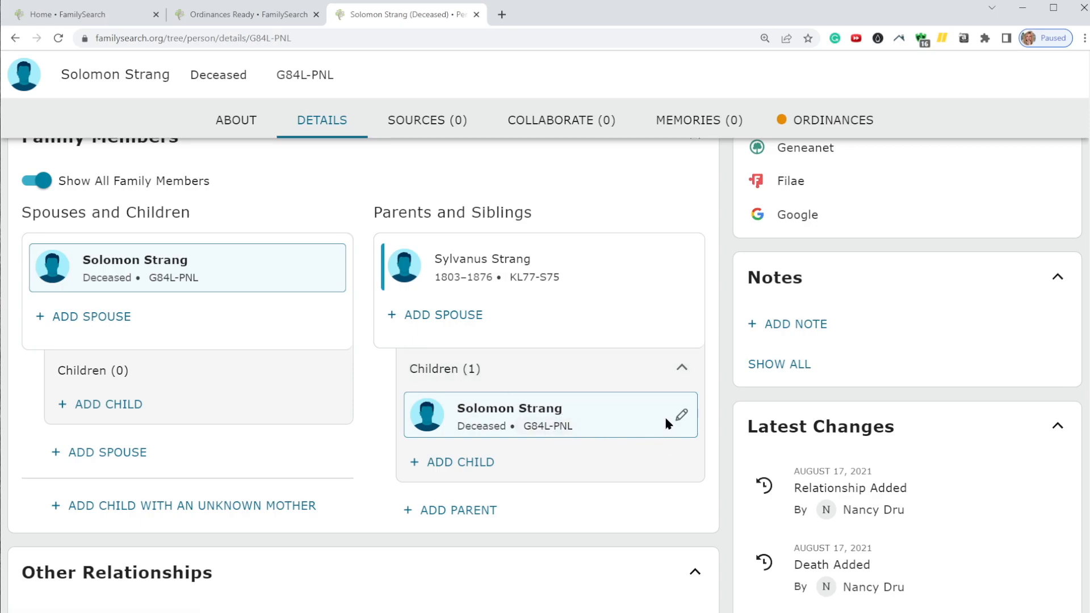
{"action": "scroll", "coordinate": [874, 316], "scroll_direction": "down", "scroll_amount": 4}
{"action": "scroll", "coordinate": [884, 423], "scroll_direction": "down", "scroll_amount": 4}
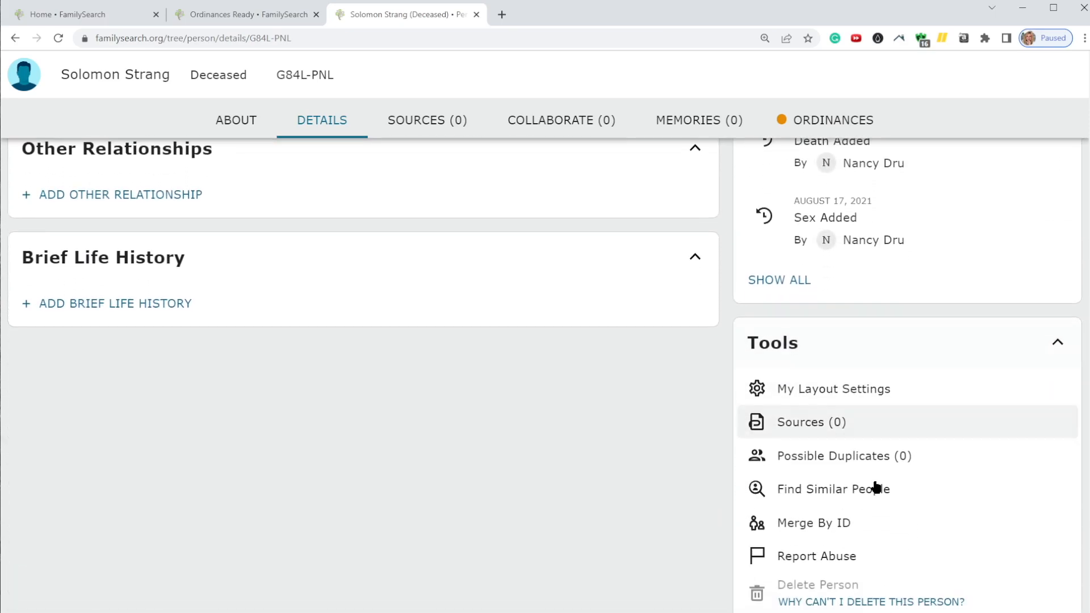
{"action": "left_click", "coordinate": [869, 456]}
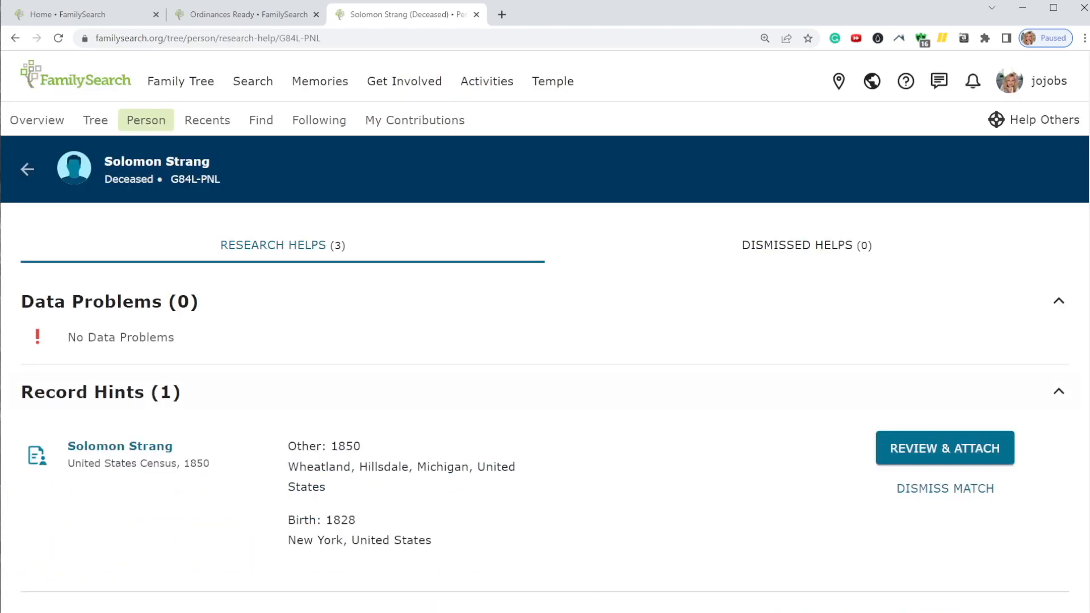
- Return to the son's details and examine his vitals, family links, research help and change history for identifying information
{"action": "left_click", "coordinate": [15, 38]}
{"action": "scroll", "coordinate": [307, 369], "scroll_direction": "down", "scroll_amount": 2}
{"action": "scroll", "coordinate": [306, 370], "scroll_direction": "down", "scroll_amount": 3}
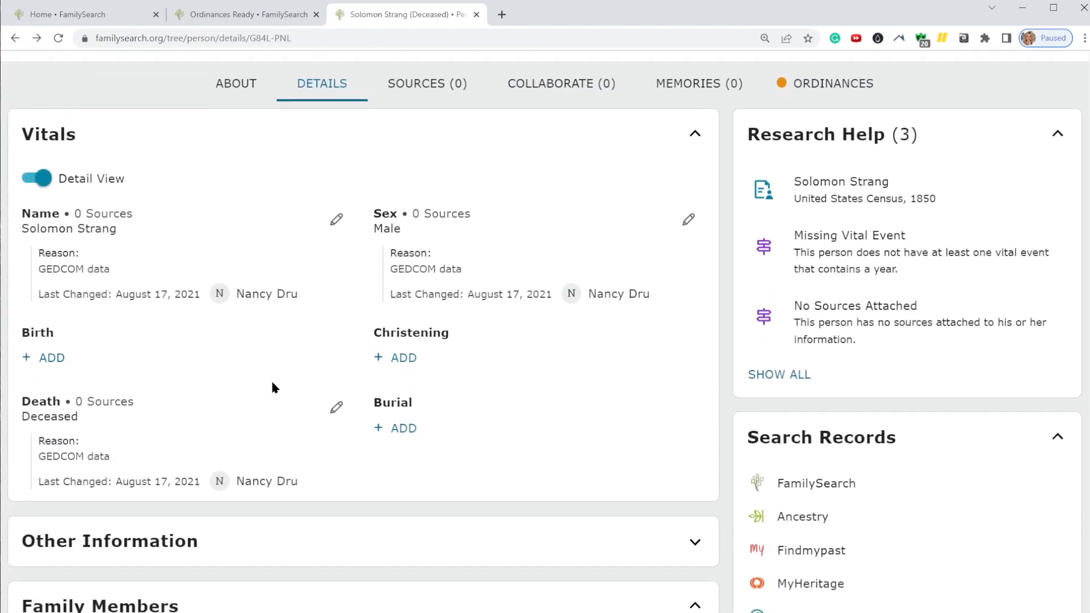
{"action": "scroll", "coordinate": [218, 318], "scroll_direction": "down", "scroll_amount": 5}
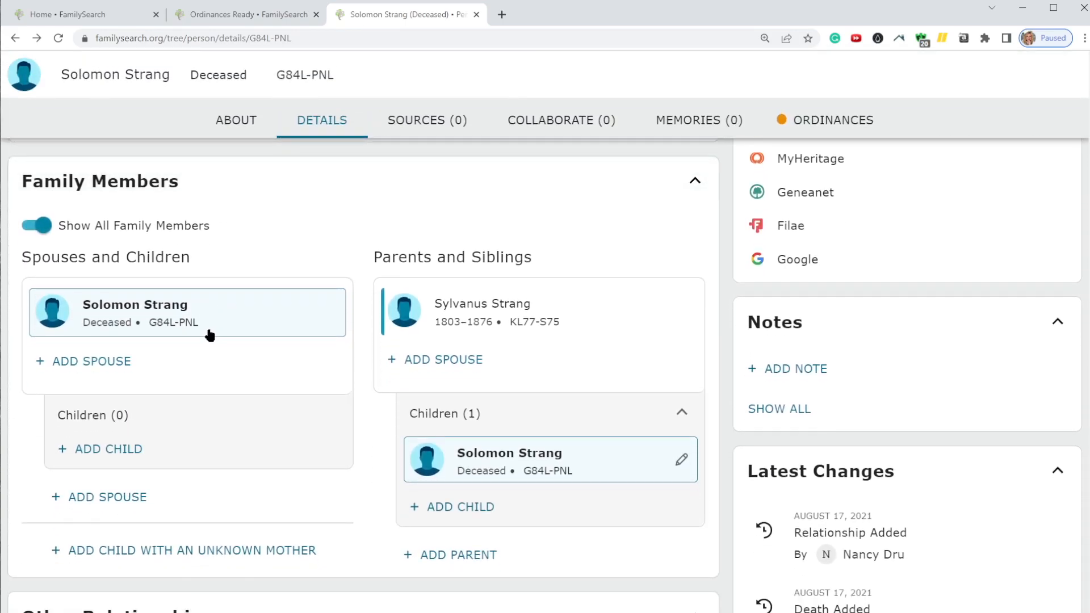
{"action": "scroll", "coordinate": [364, 346], "scroll_direction": "up", "scroll_amount": 2}
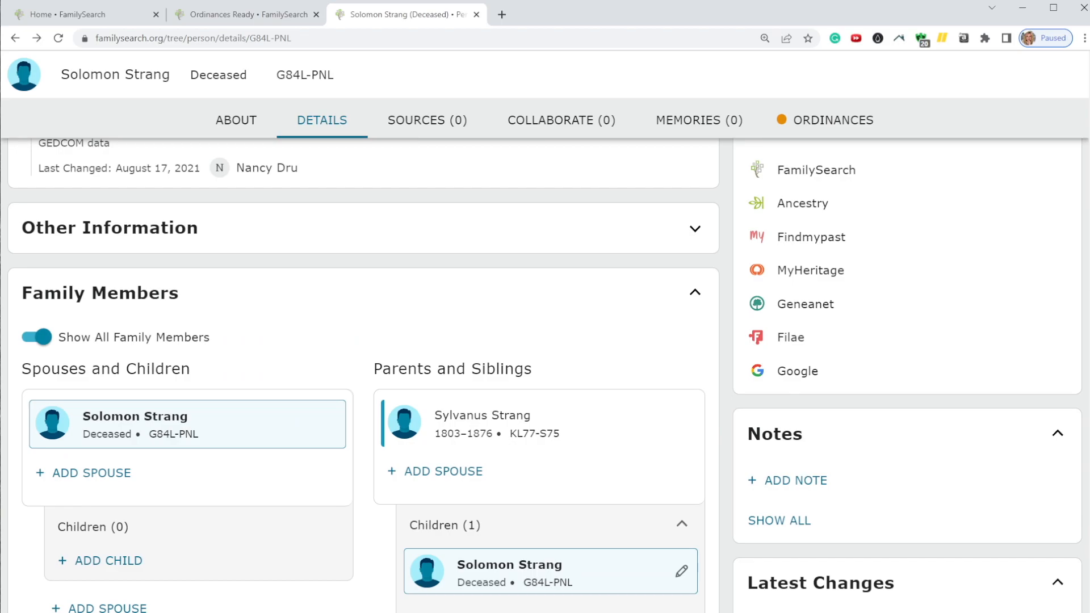
{"action": "scroll", "coordinate": [363, 340], "scroll_direction": "up", "scroll_amount": 10}
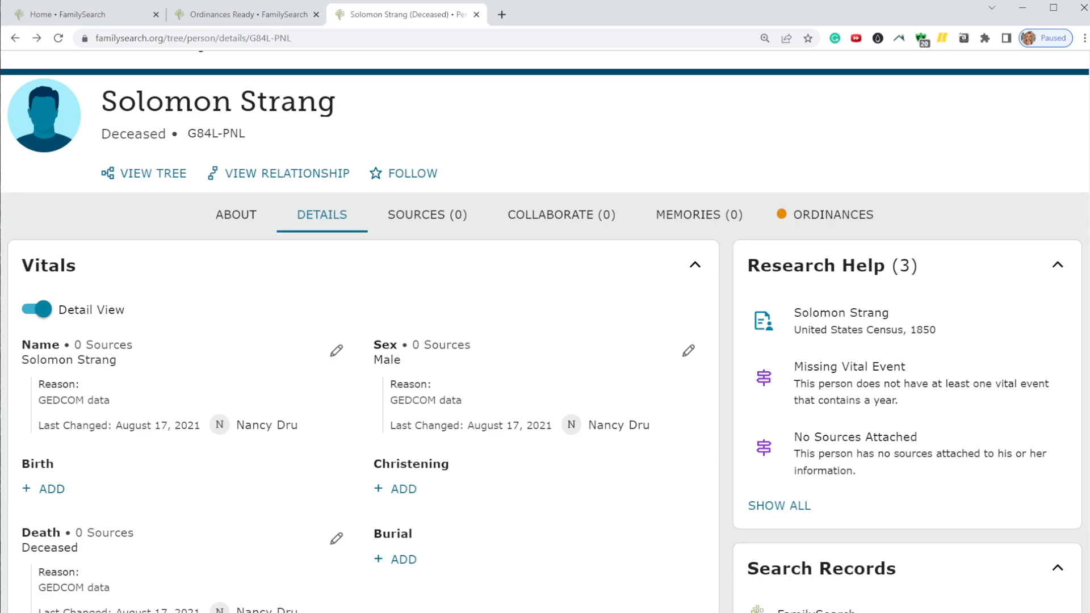
{"action": "scroll", "coordinate": [363, 341], "scroll_direction": "down", "scroll_amount": 10}
{"action": "scroll", "coordinate": [363, 340], "scroll_direction": "down", "scroll_amount": 1}
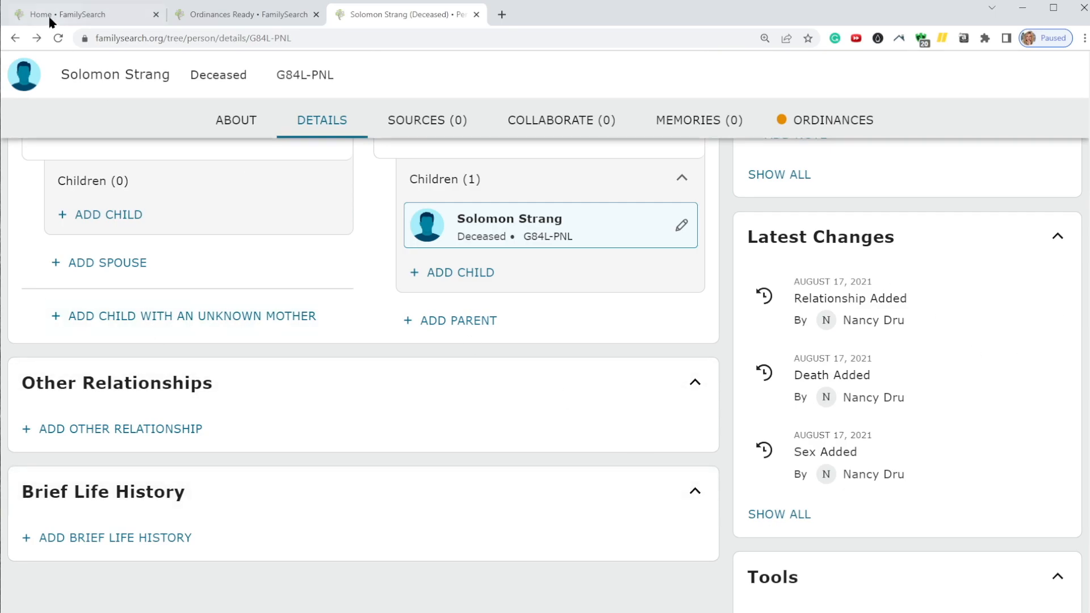
- Return to the merged father's page and compare the couple's children with the child group lacking a mother
{"action": "left_click", "coordinate": [15, 38]}
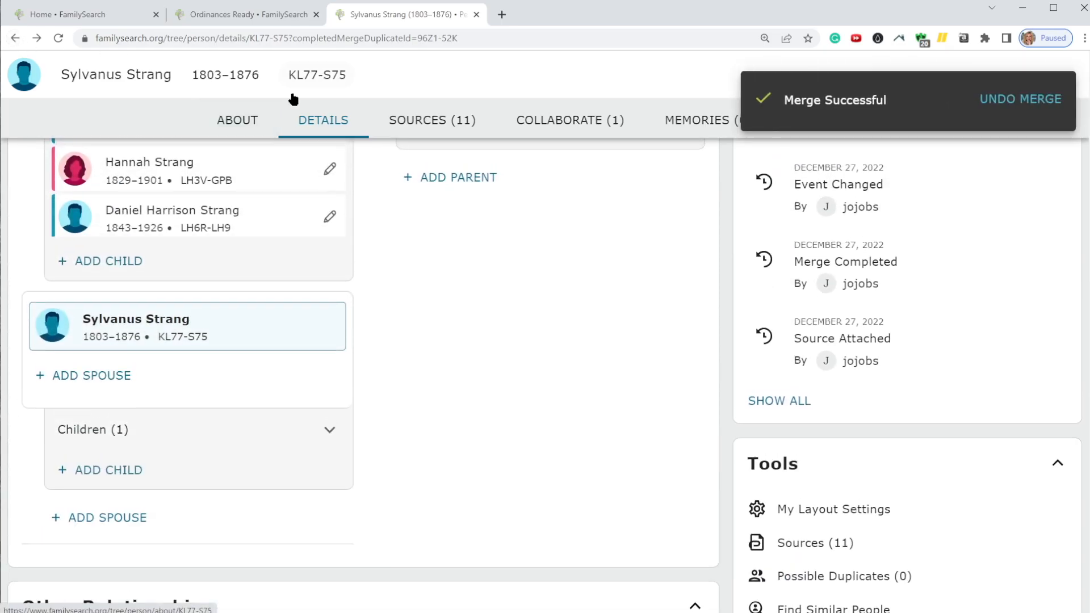
{"action": "scroll", "coordinate": [385, 387], "scroll_direction": "down", "scroll_amount": 1}
{"action": "scroll", "coordinate": [458, 393], "scroll_direction": "up", "scroll_amount": 3}
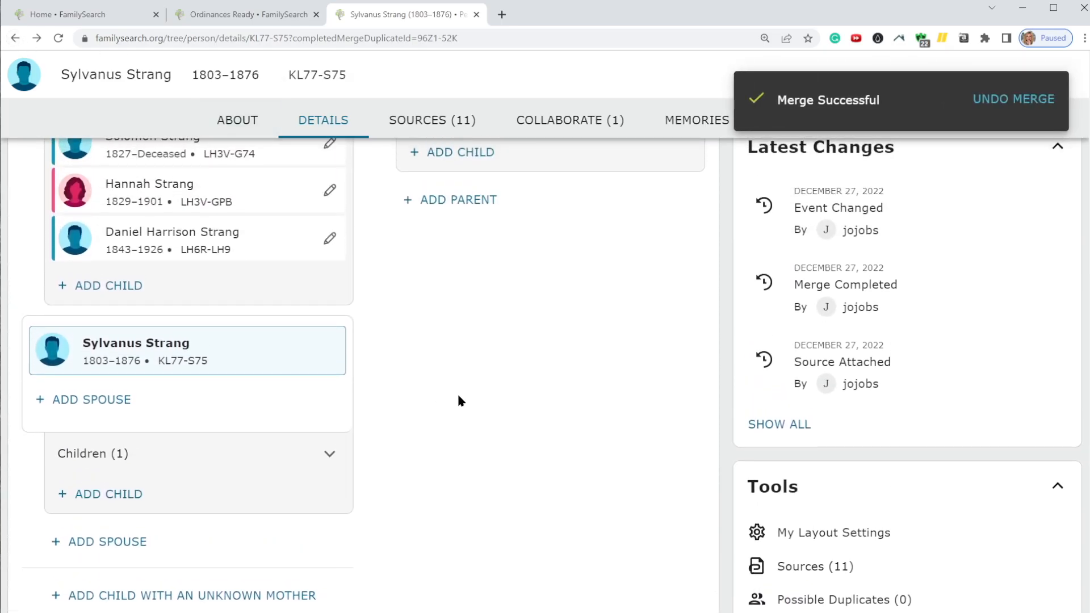
{"action": "scroll", "coordinate": [458, 401], "scroll_direction": "up", "scroll_amount": 1}
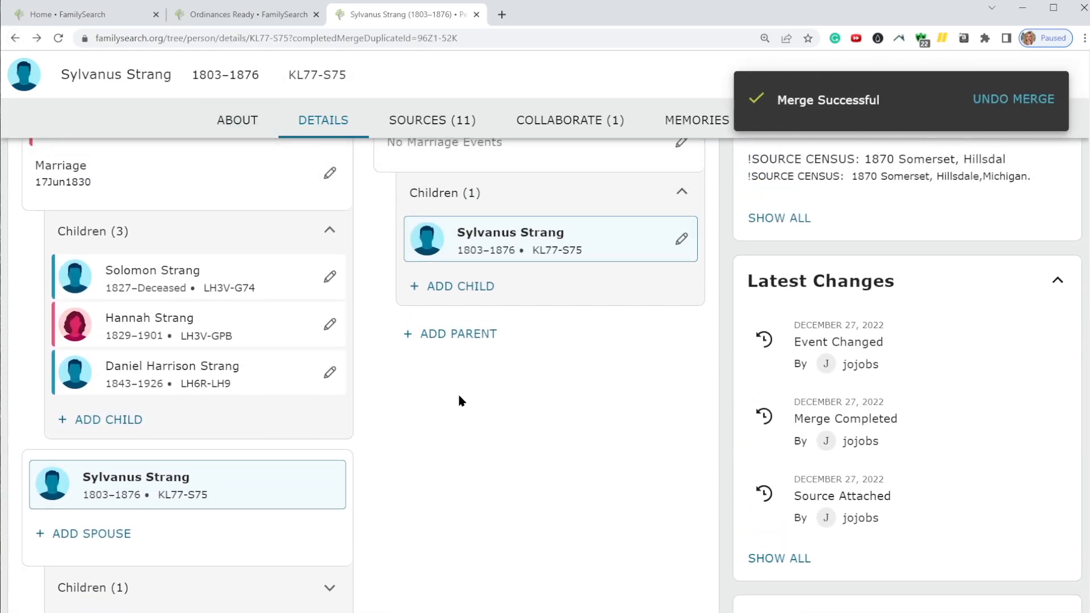
- Expand the child group lacking a mother and compare its son with the same-named son among the couple's three children
{"action": "scroll", "coordinate": [464, 377], "scroll_direction": "up", "scroll_amount": 3}
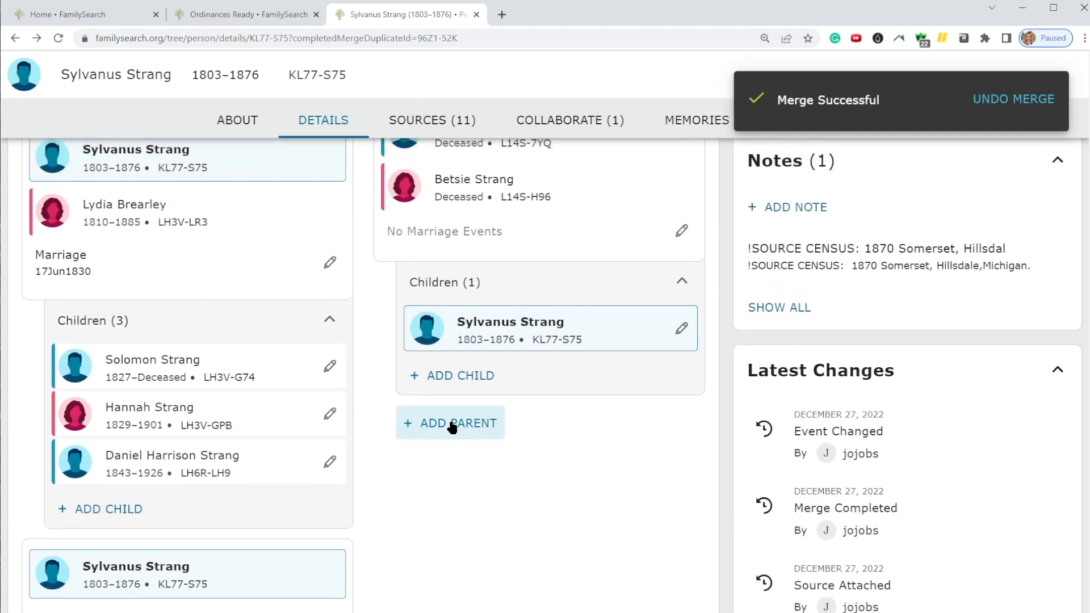
{"action": "scroll", "coordinate": [452, 423], "scroll_direction": "down", "scroll_amount": 5}
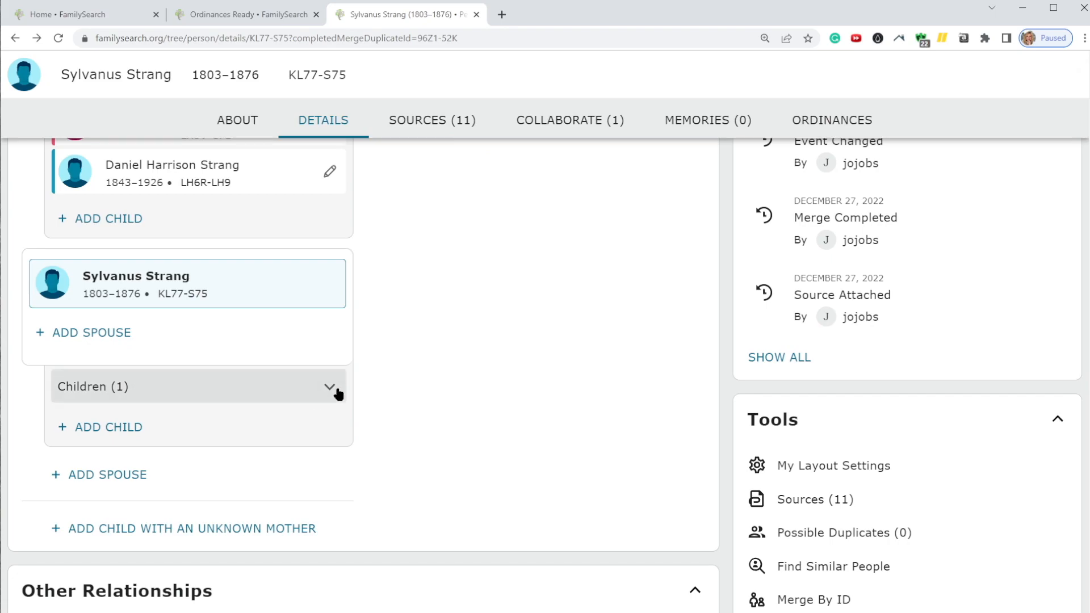
{"action": "left_click", "coordinate": [339, 392]}
{"action": "scroll", "coordinate": [460, 416], "scroll_direction": "up", "scroll_amount": 1}
{"action": "scroll", "coordinate": [460, 417], "scroll_direction": "up", "scroll_amount": 3}
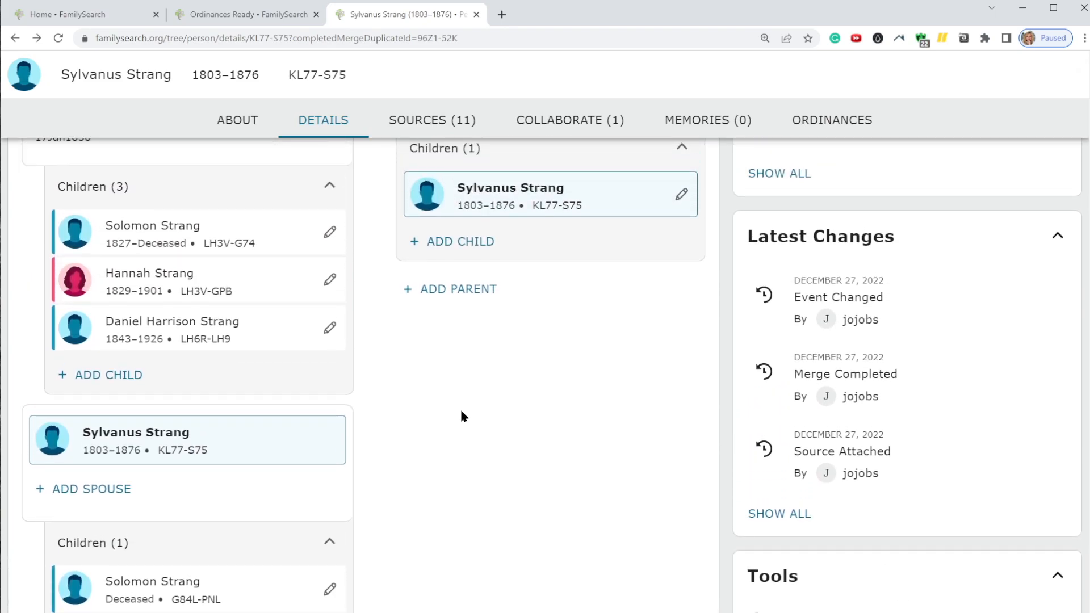
{"action": "scroll", "coordinate": [461, 412], "scroll_direction": "down", "scroll_amount": 1}
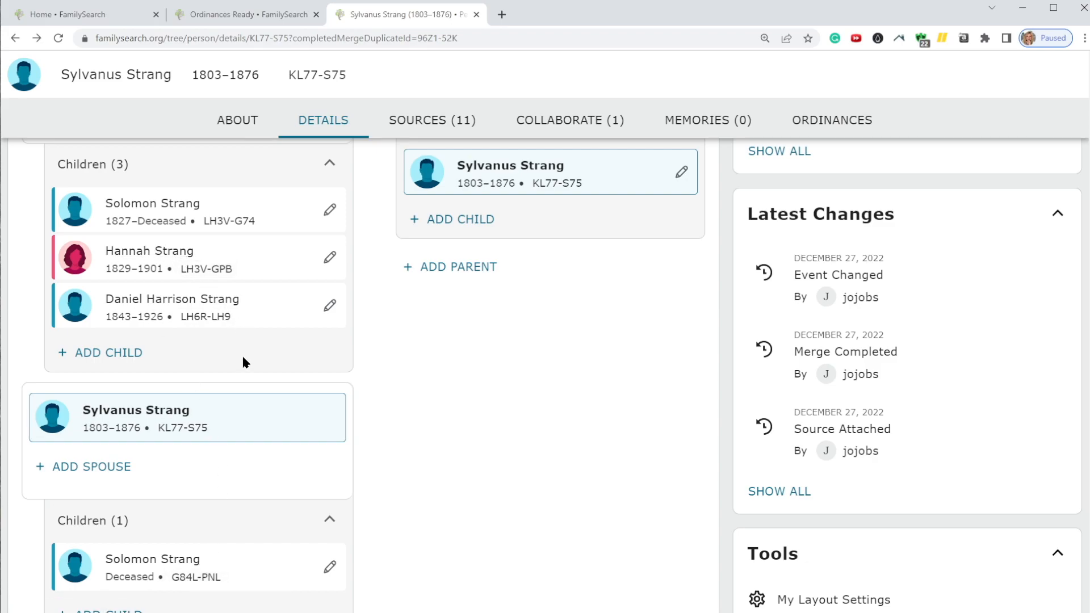
{"action": "scroll", "coordinate": [216, 412], "scroll_direction": "up", "scroll_amount": 3}
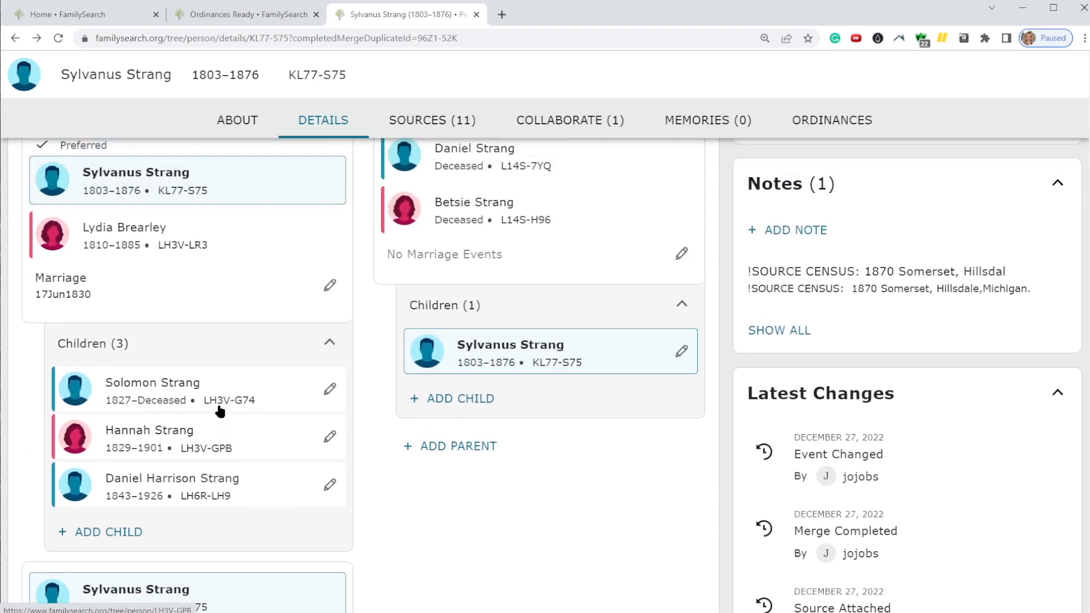
{"action": "scroll", "coordinate": [219, 408], "scroll_direction": "up", "scroll_amount": 2}
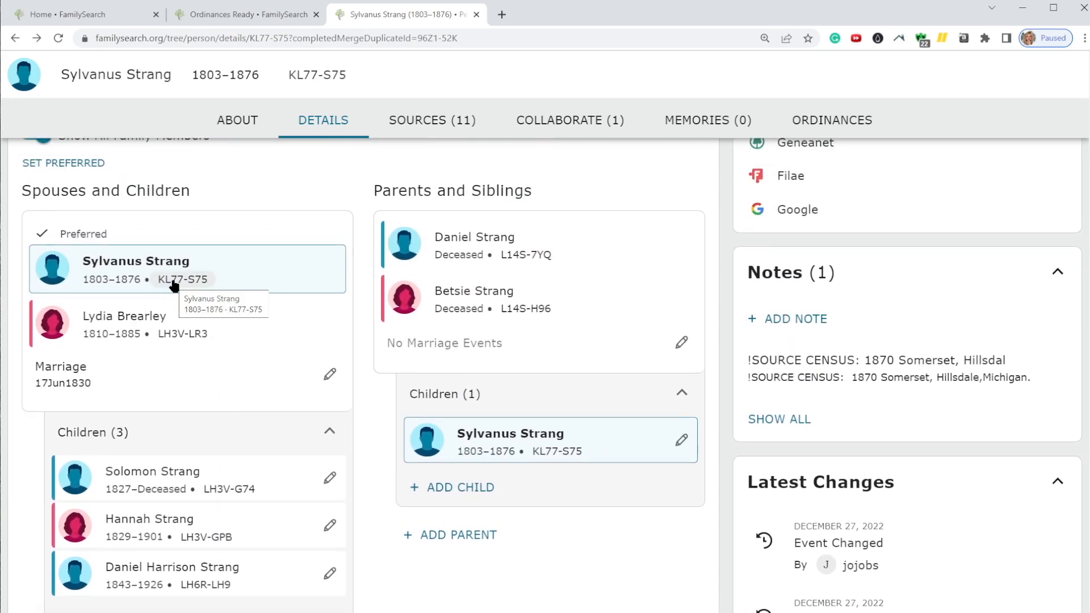
{"action": "scroll", "coordinate": [274, 520], "scroll_direction": "down", "scroll_amount": 5}
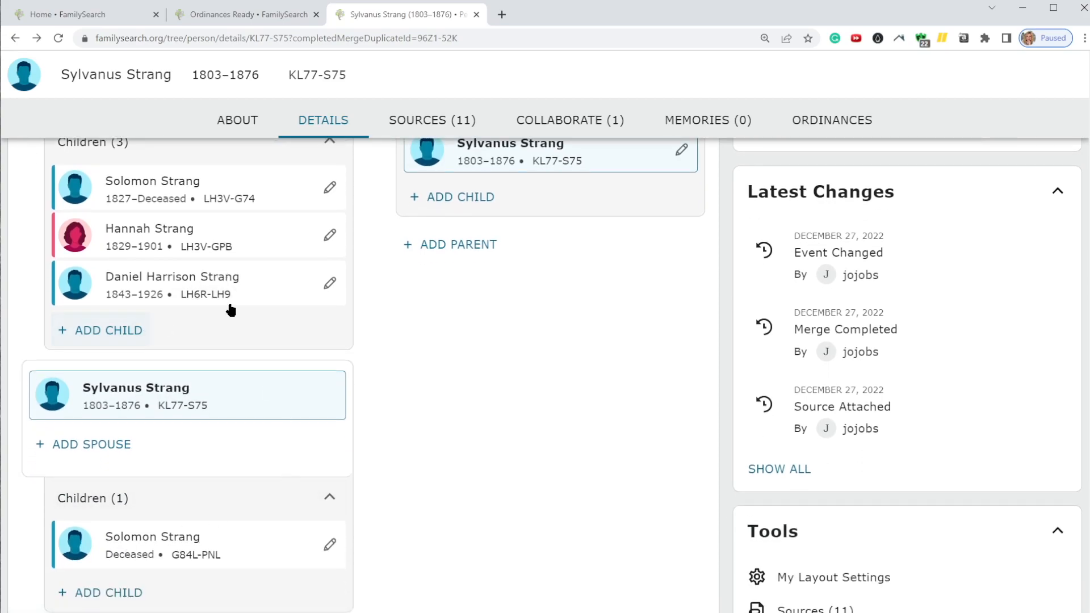
{"action": "scroll", "coordinate": [231, 310], "scroll_direction": "up", "scroll_amount": 1}
{"action": "scroll", "coordinate": [278, 284], "scroll_direction": "down", "scroll_amount": 1}
{"action": "scroll", "coordinate": [284, 289], "scroll_direction": "down", "scroll_amount": 1}
{"action": "scroll", "coordinate": [284, 289], "scroll_direction": "up", "scroll_amount": 1}
- Open the person page of the son without a mother and review his possible duplicates, record hints and research suggestions
{"action": "mouse_move", "coordinate": [169, 540]}
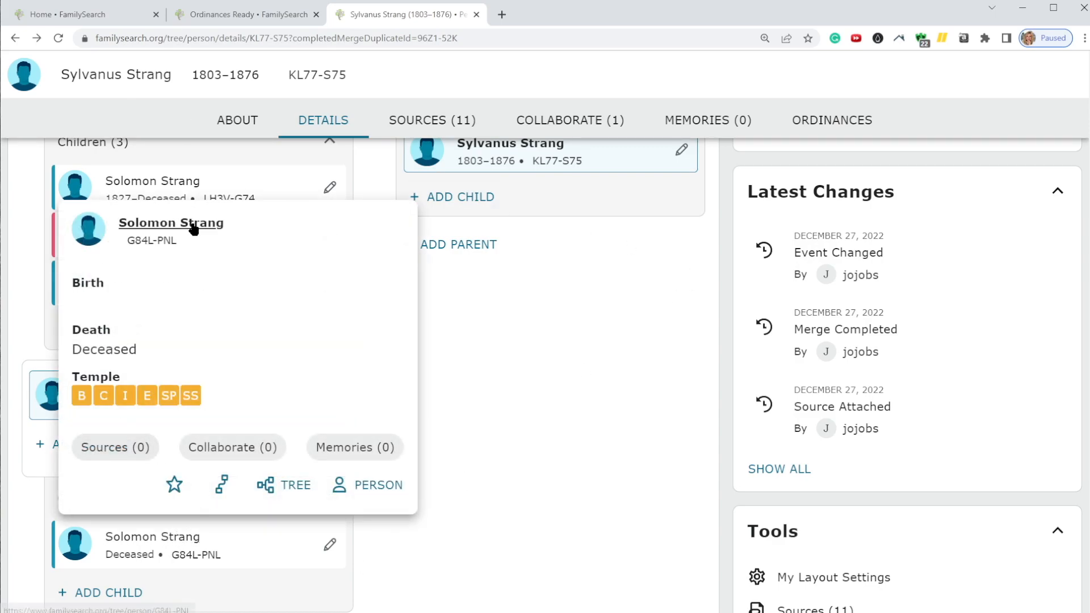
{"action": "left_click", "coordinate": [193, 226]}
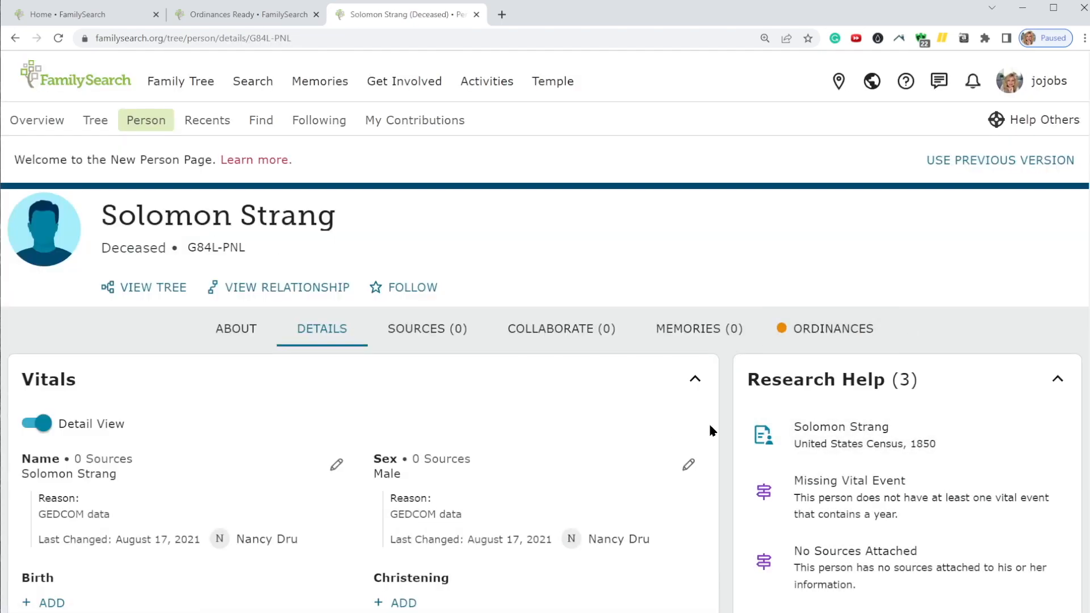
{"action": "scroll", "coordinate": [991, 446], "scroll_direction": "down", "scroll_amount": 3}
{"action": "scroll", "coordinate": [991, 447], "scroll_direction": "down", "scroll_amount": 8}
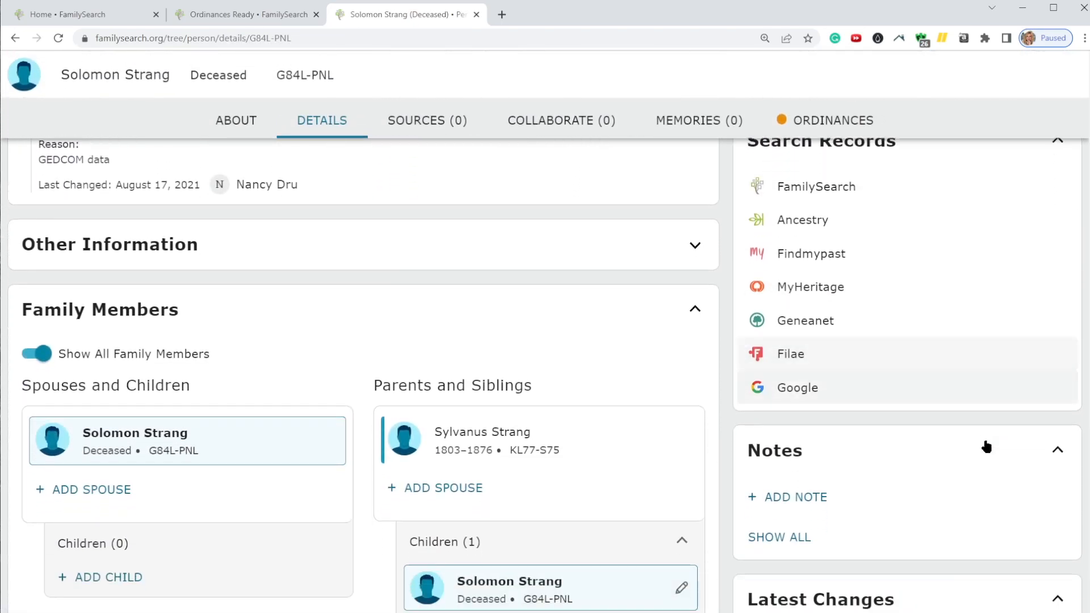
{"action": "scroll", "coordinate": [983, 443], "scroll_direction": "down", "scroll_amount": 8}
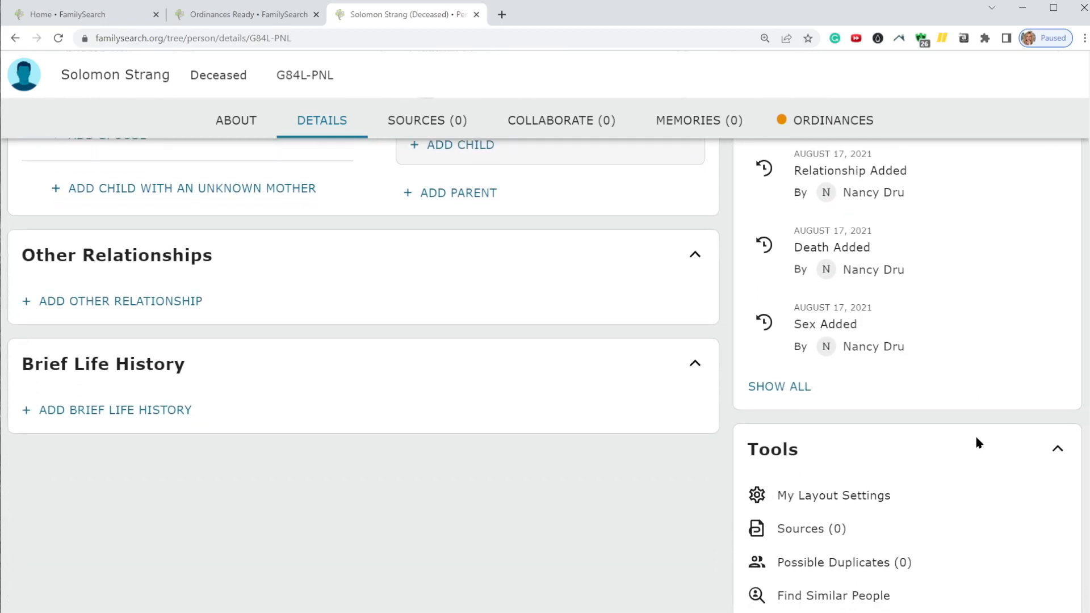
{"action": "left_click", "coordinate": [867, 487]}
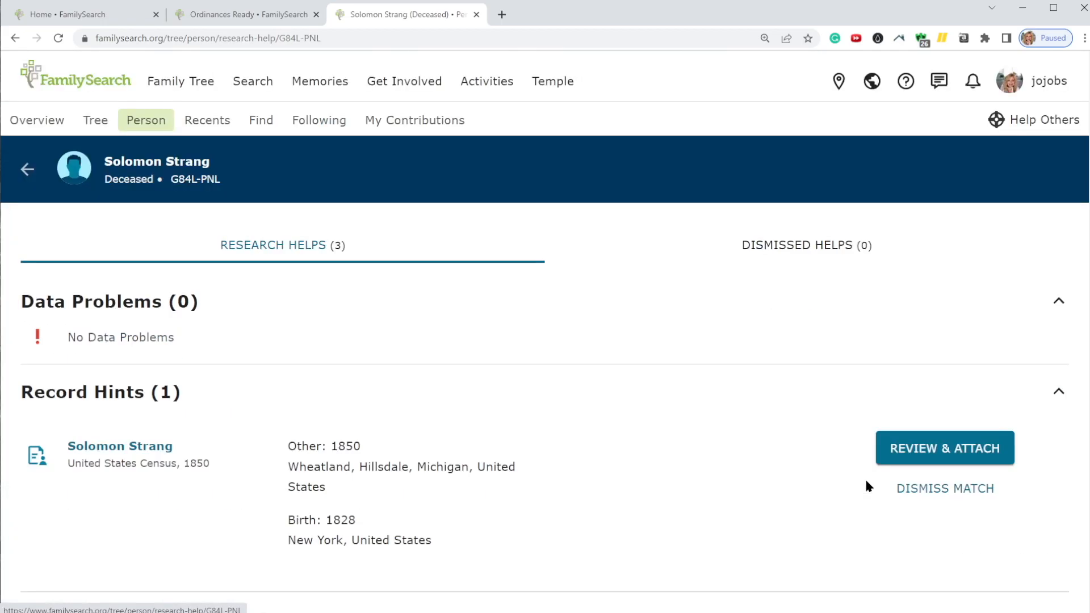
{"action": "scroll", "coordinate": [559, 423], "scroll_direction": "down", "scroll_amount": 1}
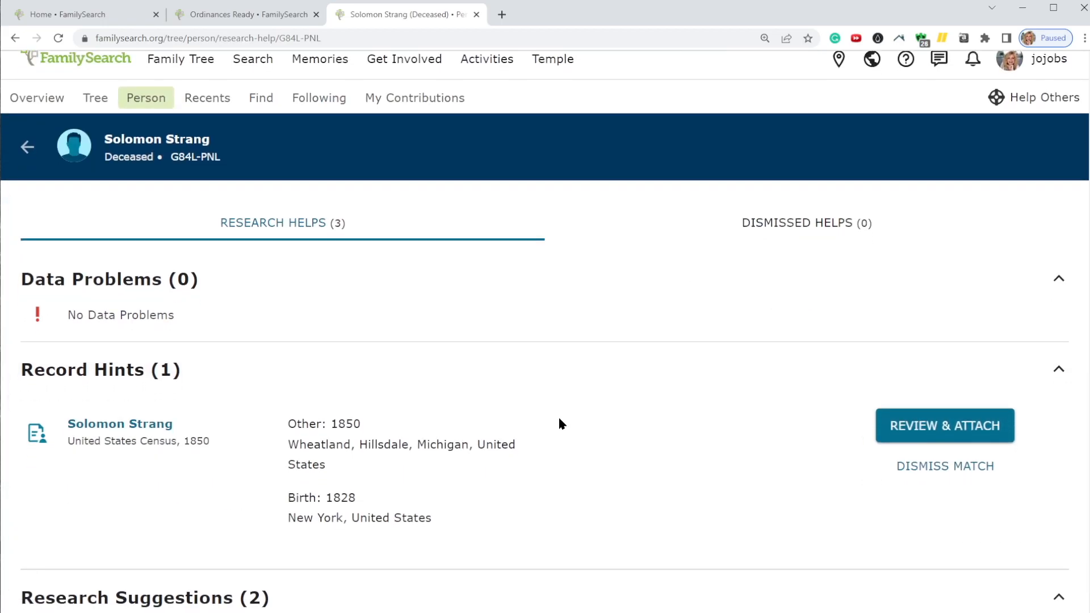
{"action": "scroll", "coordinate": [559, 423], "scroll_direction": "down", "scroll_amount": 1}
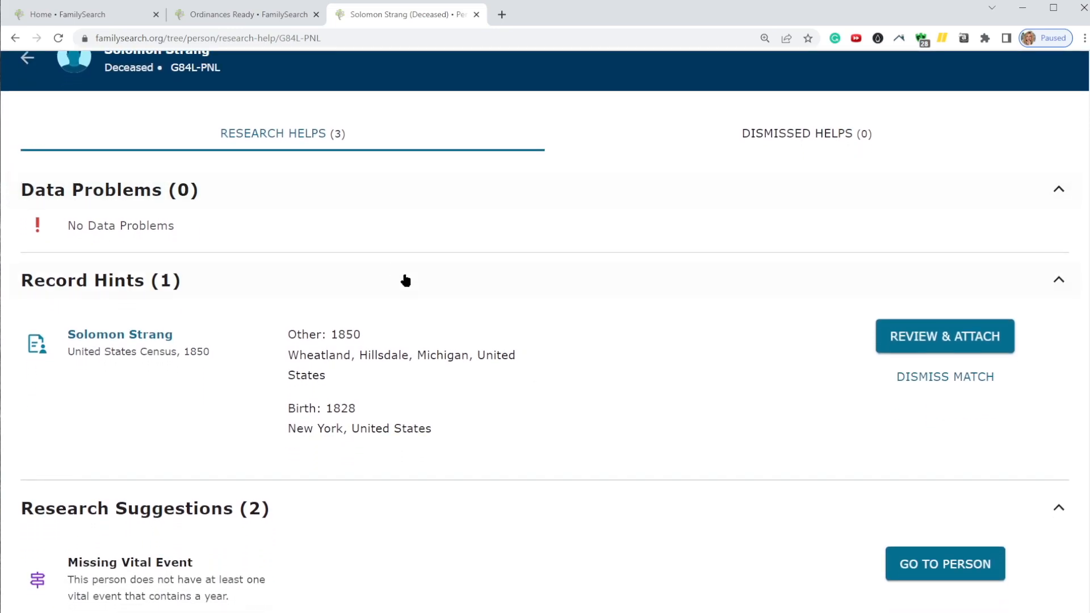
{"action": "scroll", "coordinate": [636, 325], "scroll_direction": "down", "scroll_amount": 5}
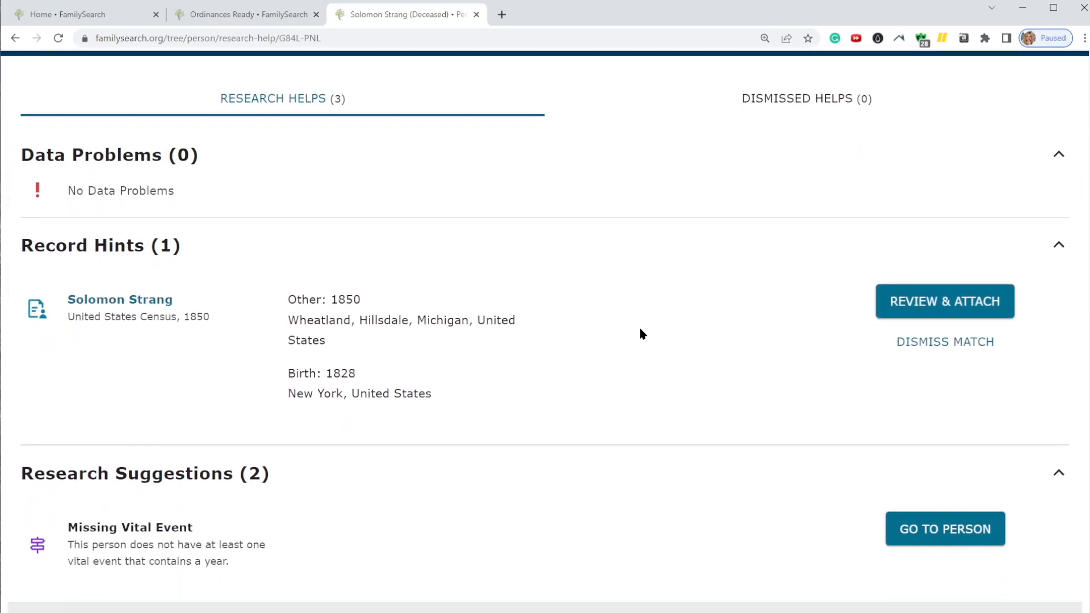
{"action": "scroll", "coordinate": [637, 318], "scroll_direction": "up", "scroll_amount": 7}
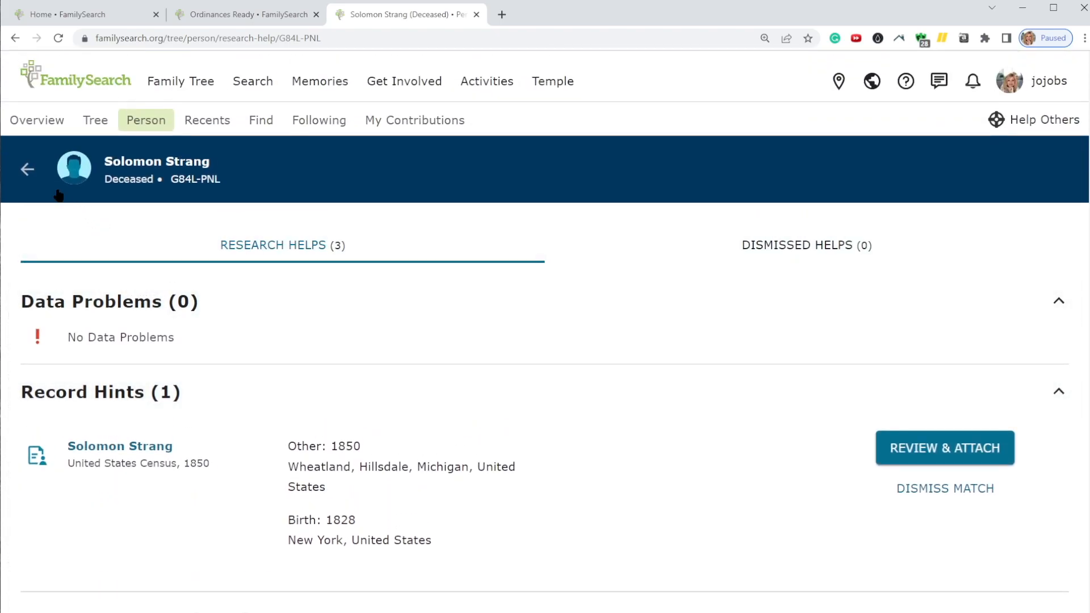
- Return to the son's details and start a Merge By ID using the person ID of the same-named son listed under both parents
{"action": "left_click", "coordinate": [26, 170]}
{"action": "scroll", "coordinate": [909, 471], "scroll_direction": "down", "scroll_amount": 1}
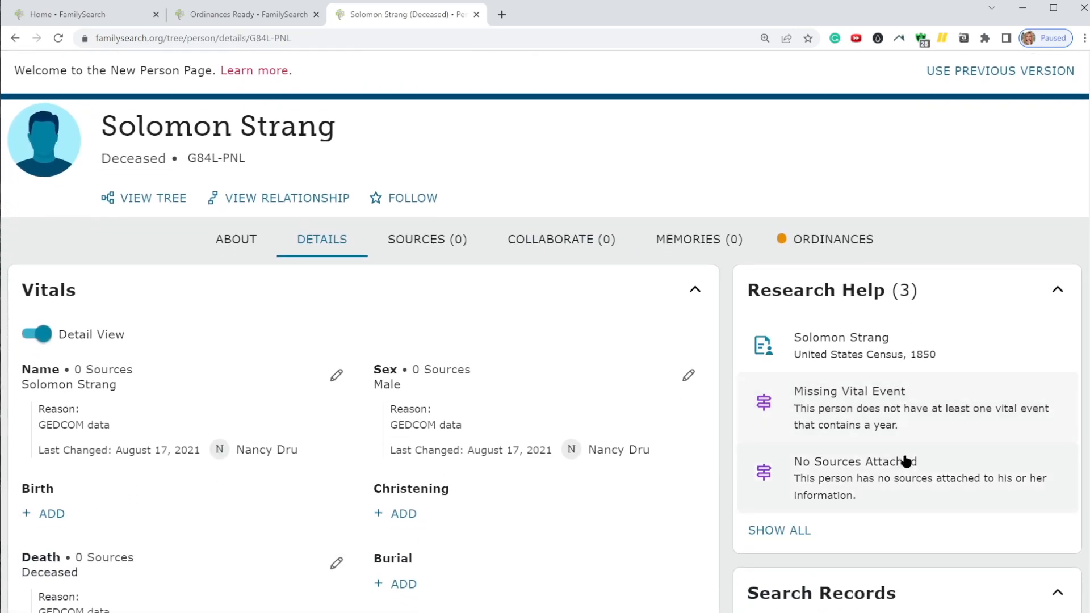
{"action": "scroll", "coordinate": [545, 375], "scroll_direction": "down", "scroll_amount": 15}
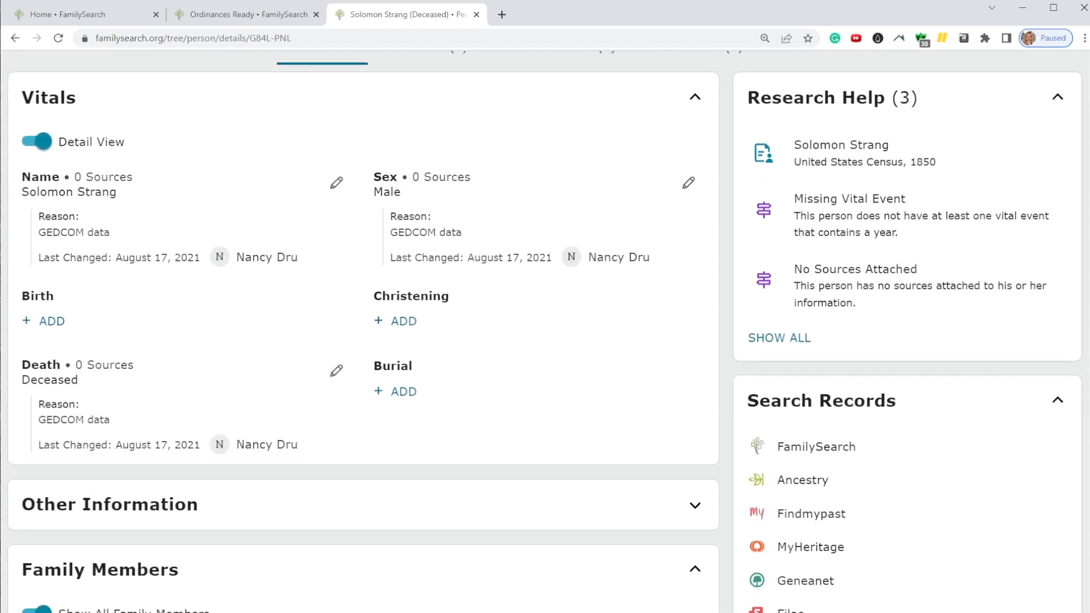
{"action": "scroll", "coordinate": [819, 515], "scroll_direction": "down", "scroll_amount": 2}
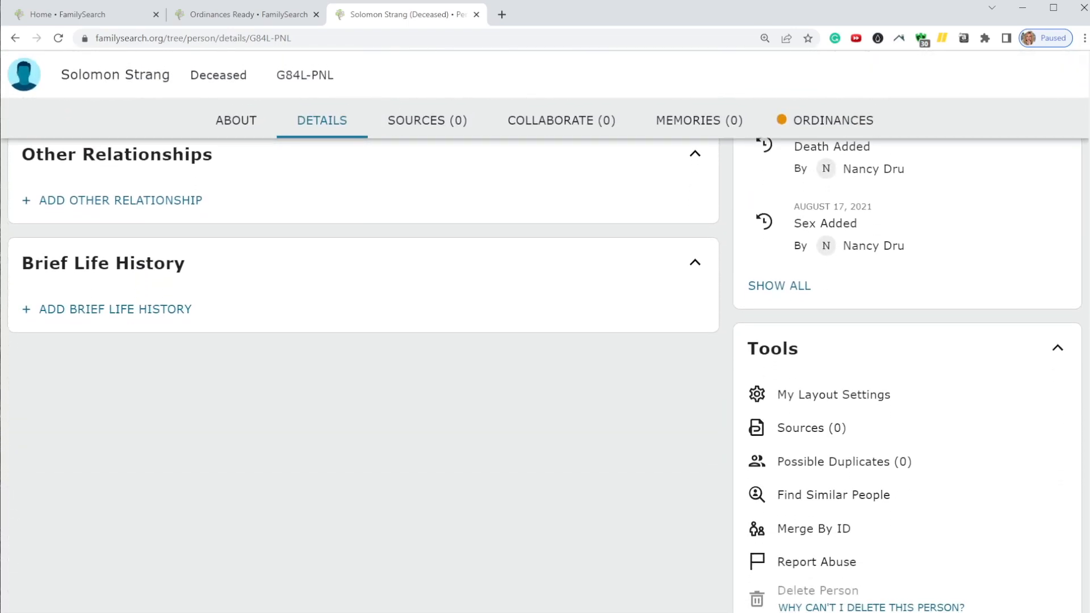
{"action": "left_click", "coordinate": [822, 514]}
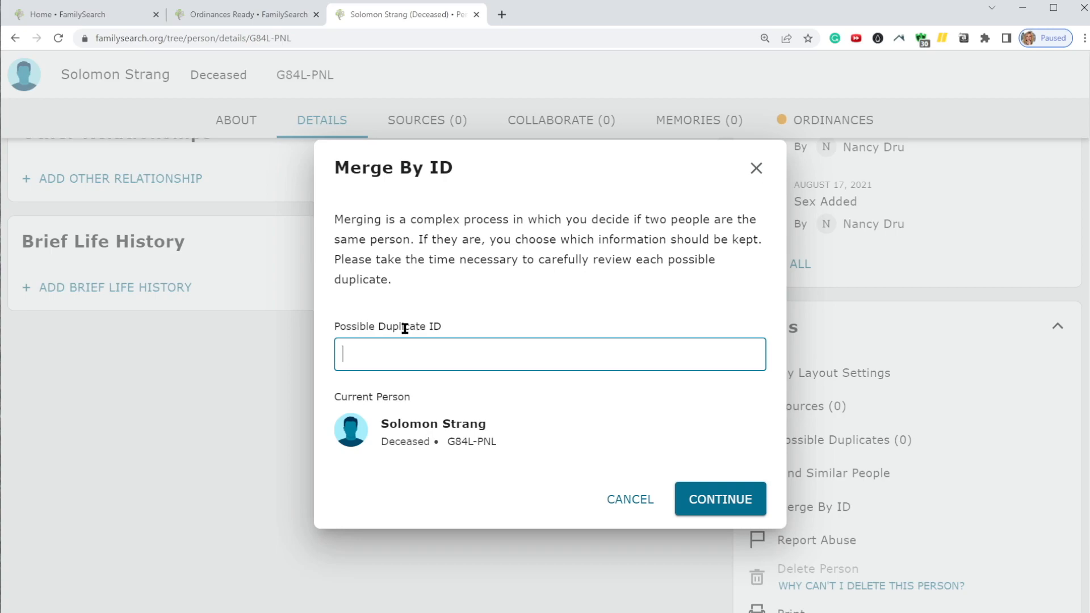
{"action": "type", "text": "H3V-G74"}
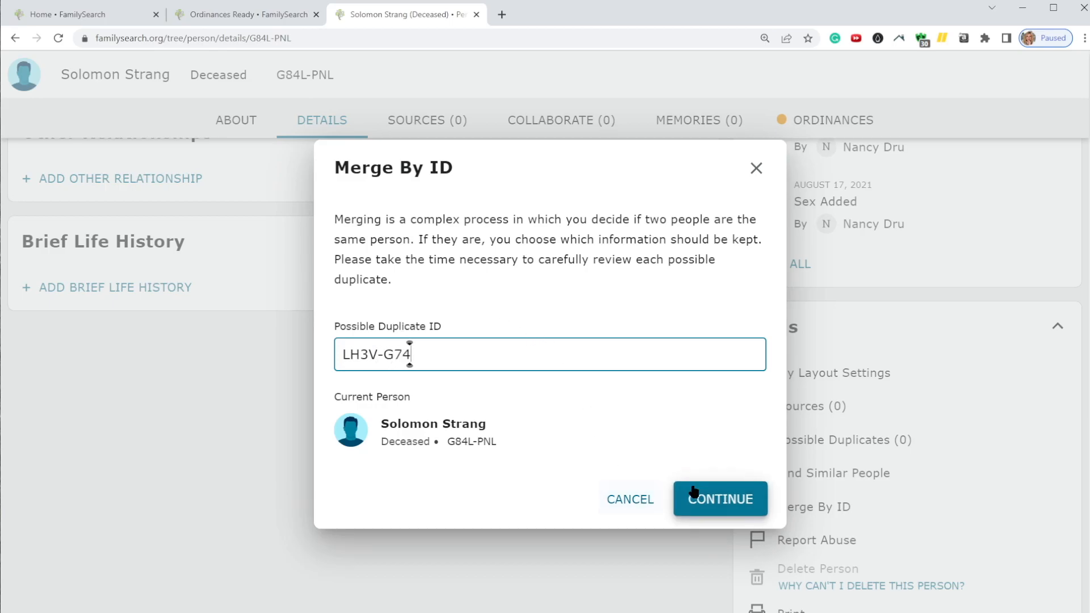
{"action": "left_click", "coordinate": [717, 498]}
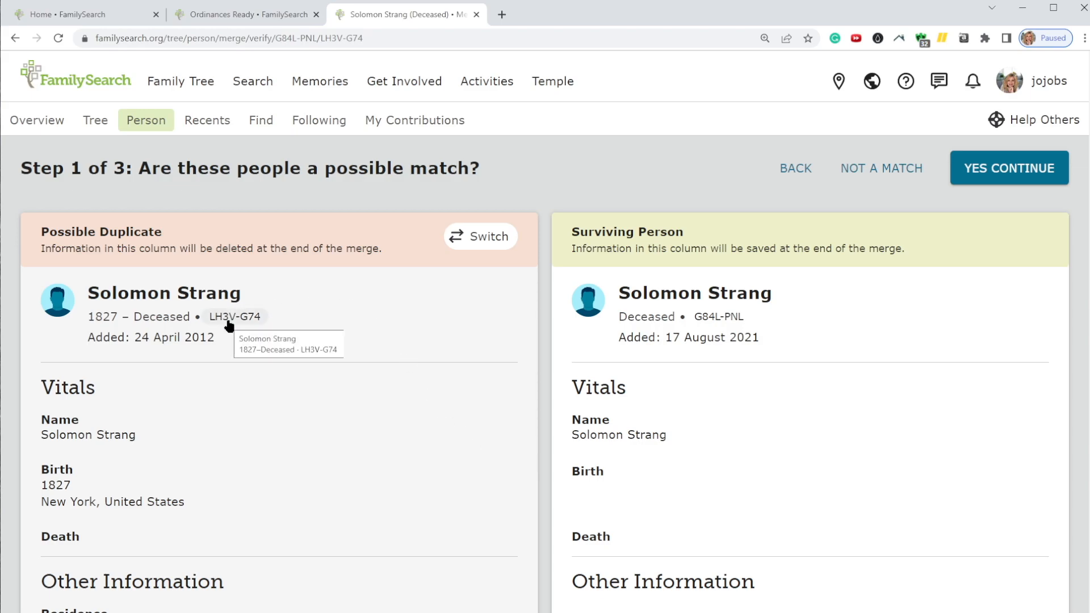
- Switch the merge positions so the record added in 2012 survives, compare both sons' information, and accept them as a possible match
{"action": "left_click", "coordinate": [482, 237]}
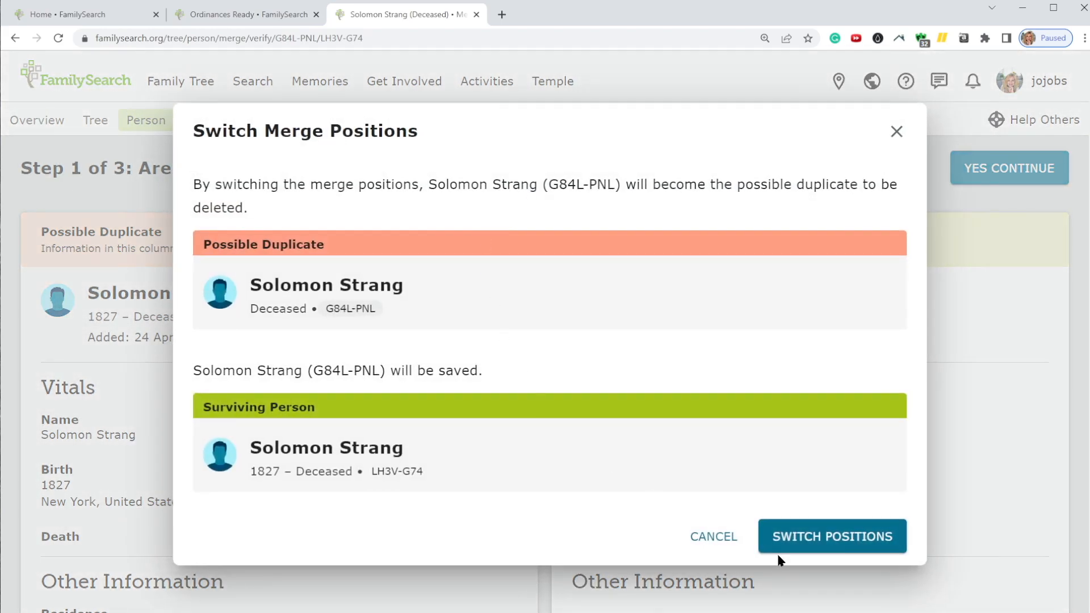
{"action": "left_click", "coordinate": [854, 538]}
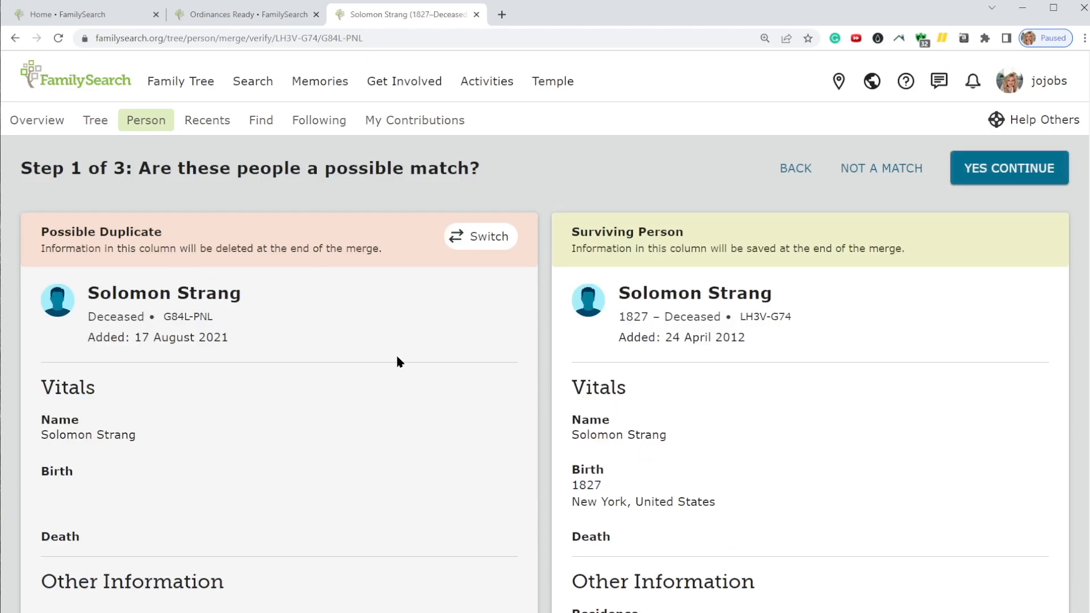
{"action": "scroll", "coordinate": [267, 377], "scroll_direction": "down", "scroll_amount": 2}
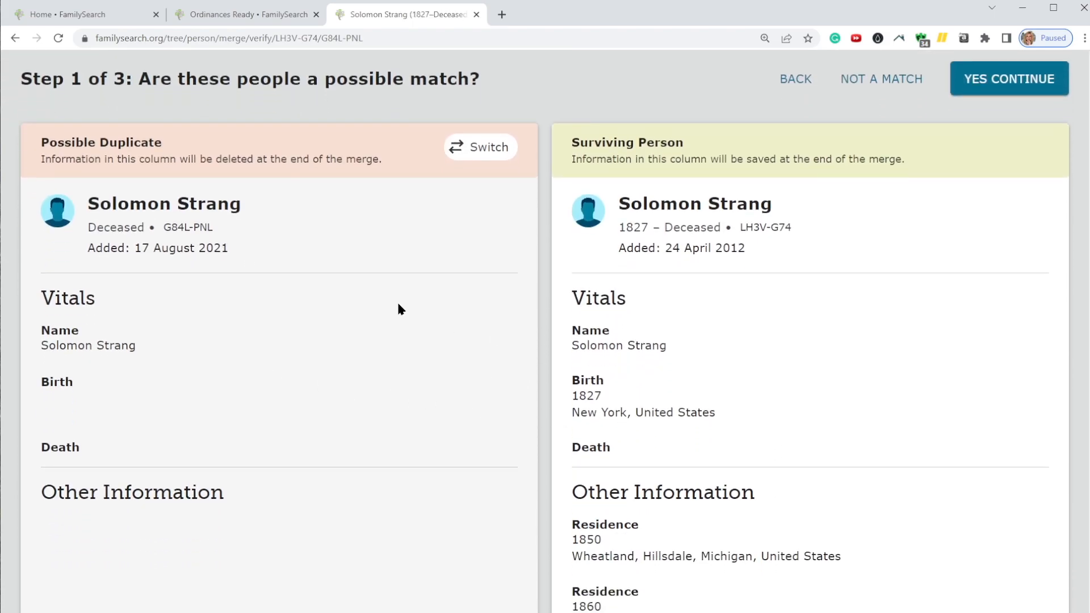
{"action": "scroll", "coordinate": [398, 309], "scroll_direction": "down", "scroll_amount": 7}
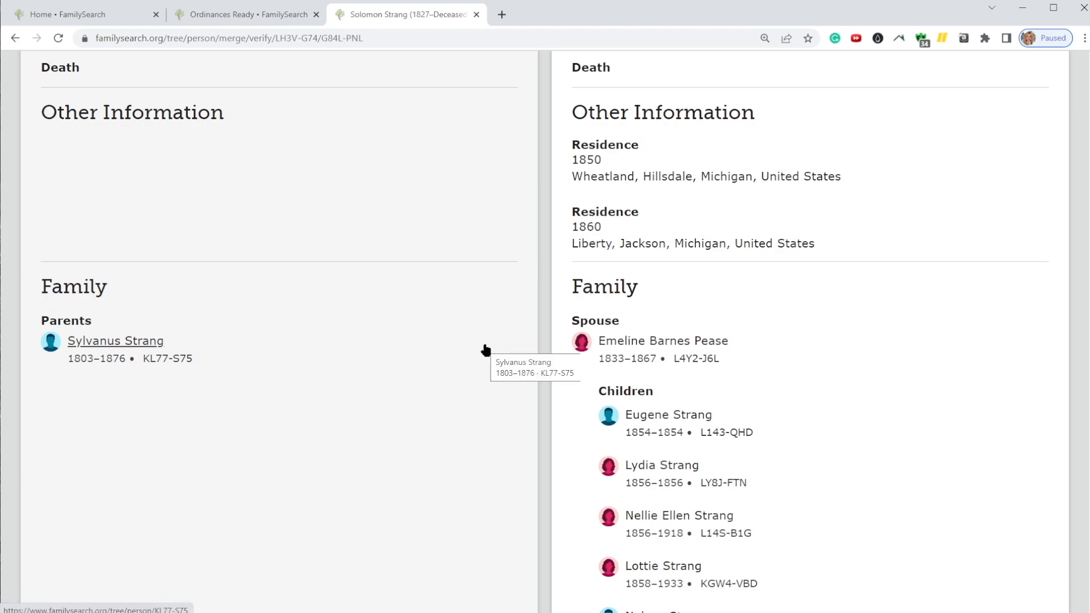
{"action": "scroll", "coordinate": [486, 349], "scroll_direction": "down", "scroll_amount": 5}
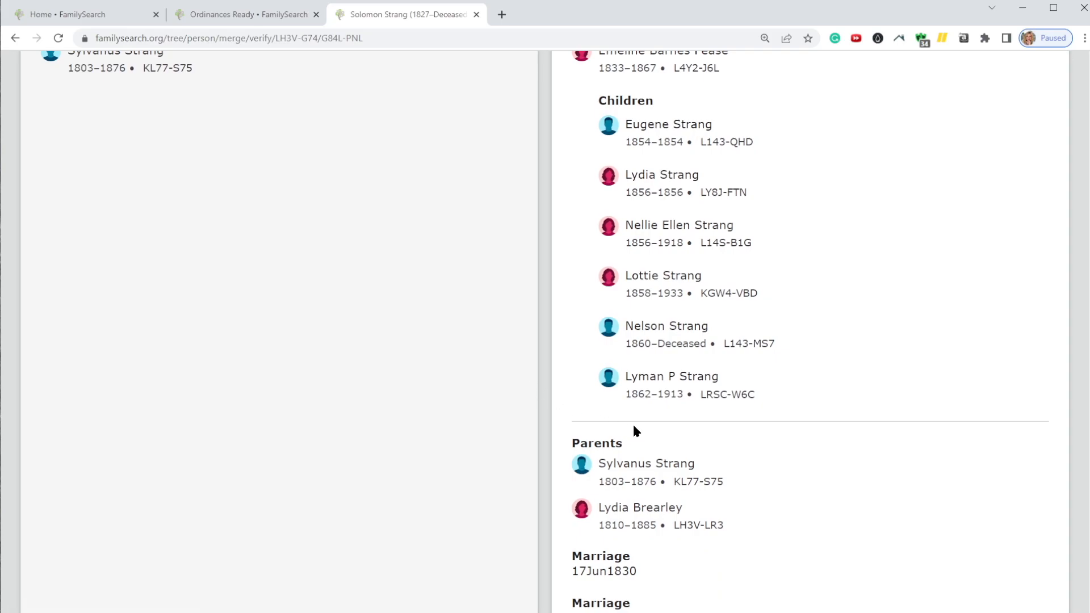
{"action": "scroll", "coordinate": [634, 427], "scroll_direction": "down", "scroll_amount": 4}
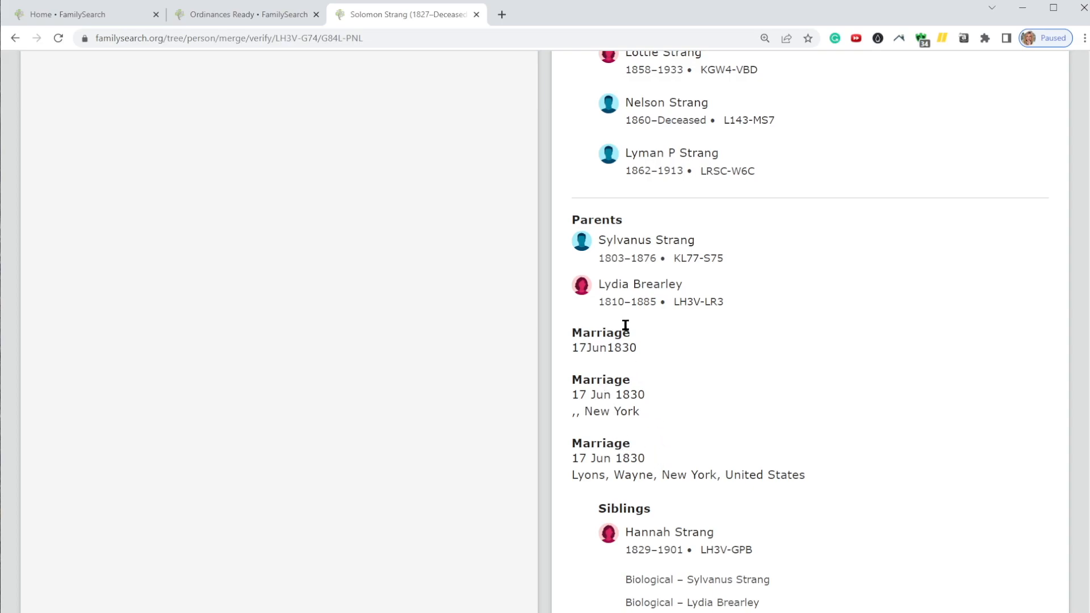
{"action": "scroll", "coordinate": [653, 461], "scroll_direction": "down", "scroll_amount": 8}
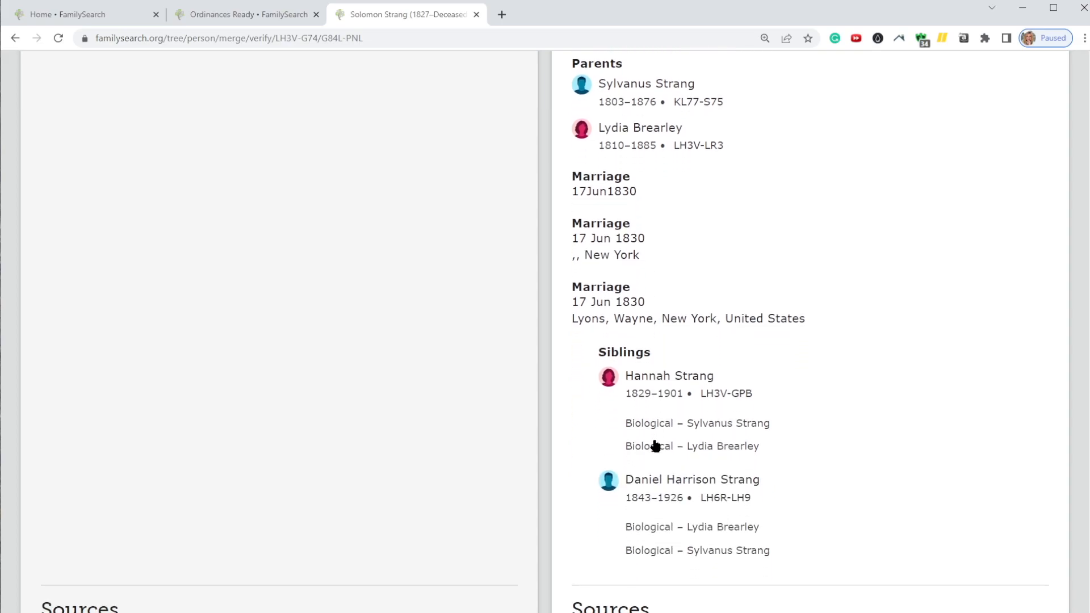
{"action": "scroll", "coordinate": [761, 500], "scroll_direction": "down", "scroll_amount": 10}
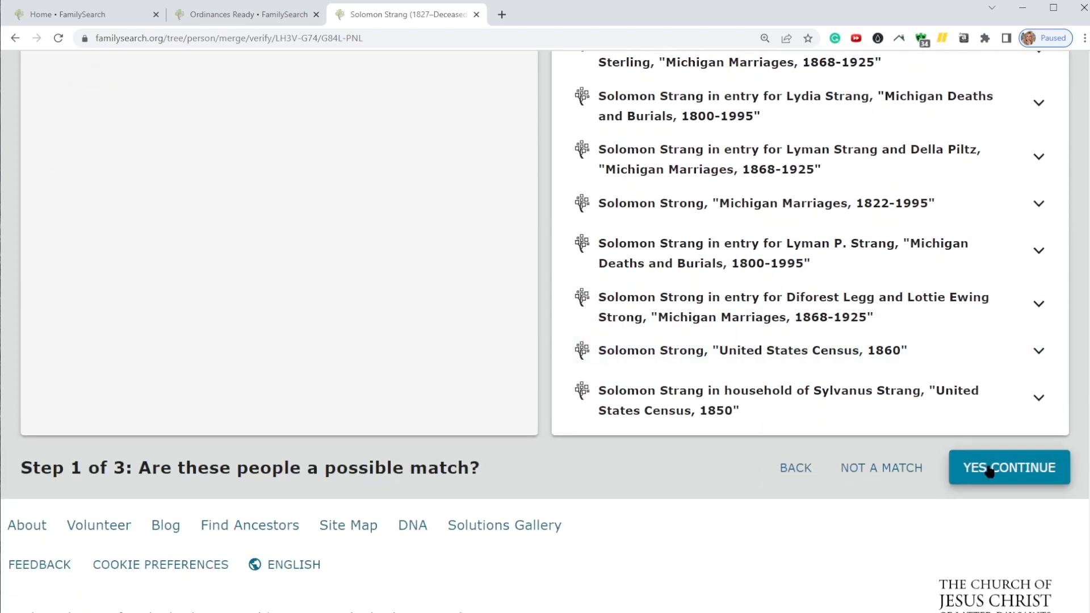
{"action": "left_click", "coordinate": [972, 475]}
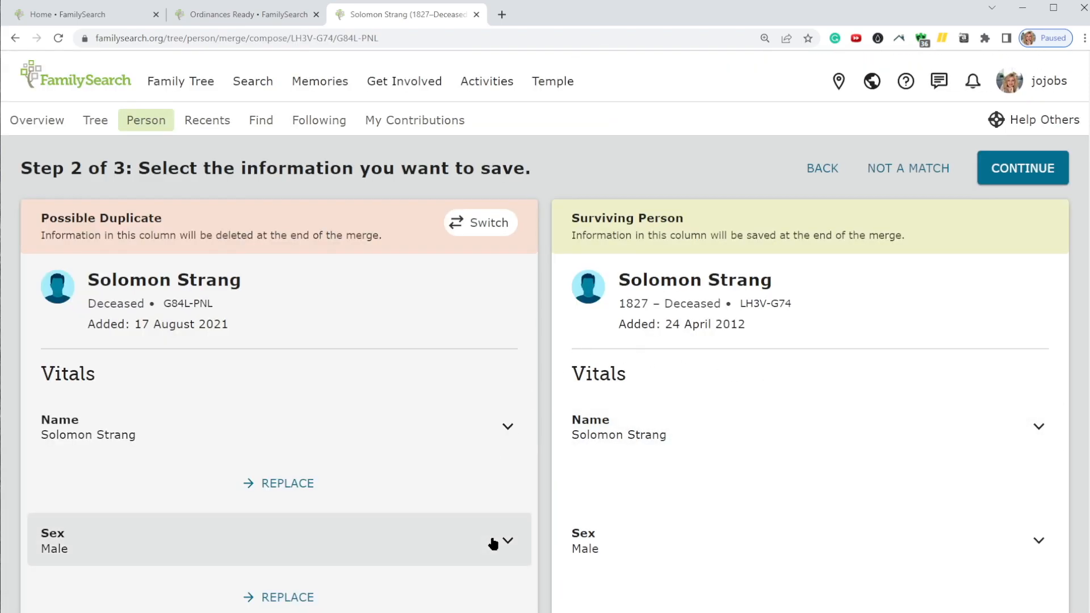
- Review both sons' information, undo carrying the father-only parent relationship over to the surviving person, and continue to the merge confirmation
{"action": "scroll", "coordinate": [529, 415], "scroll_direction": "down", "scroll_amount": 5}
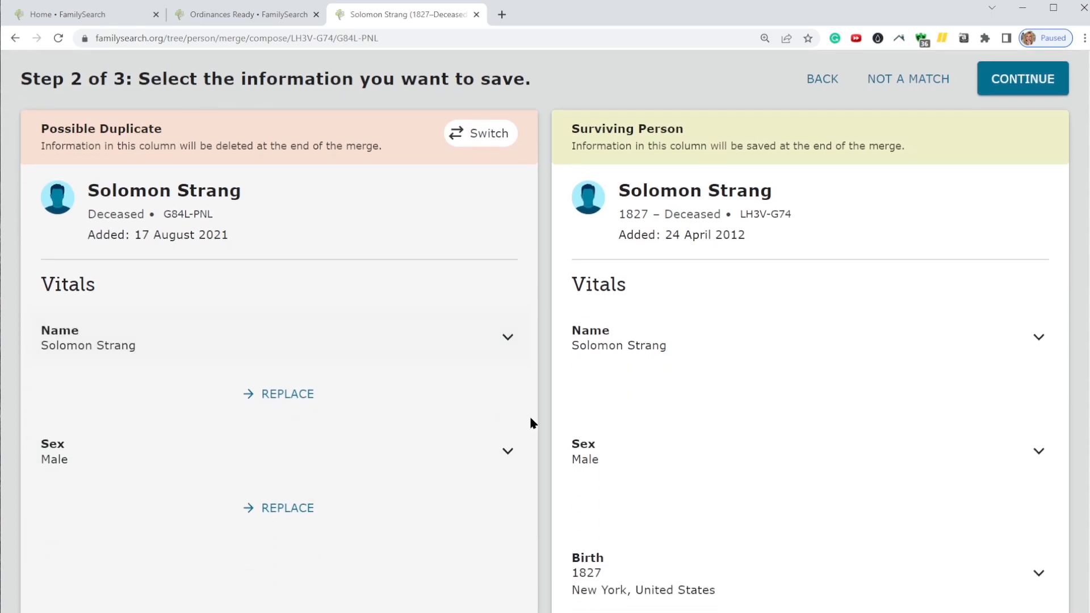
{"action": "scroll", "coordinate": [615, 451], "scroll_direction": "down", "scroll_amount": 8}
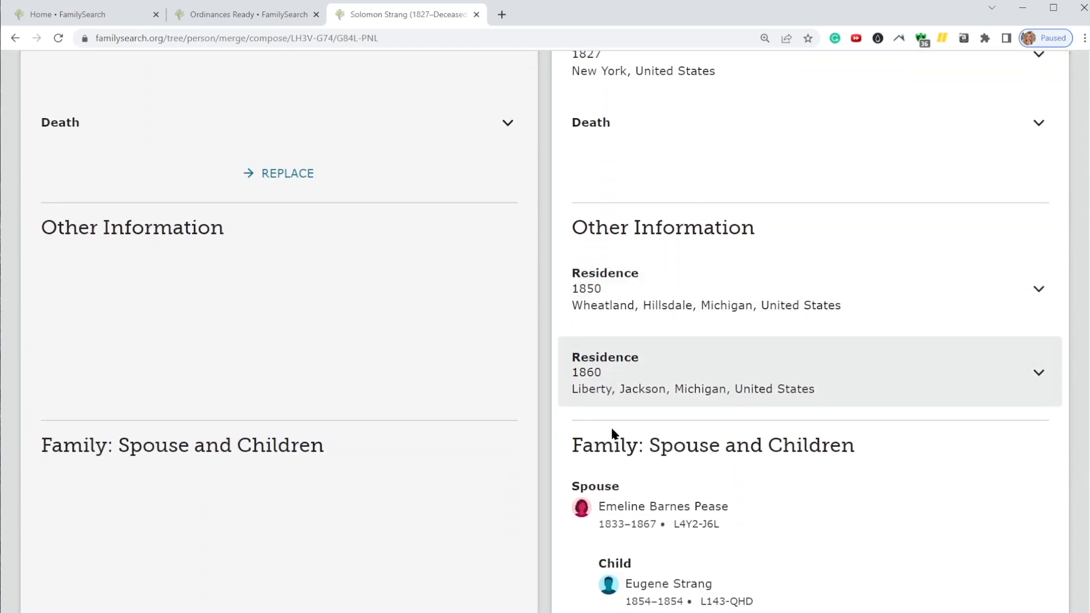
{"action": "scroll", "coordinate": [612, 430], "scroll_direction": "down", "scroll_amount": 2}
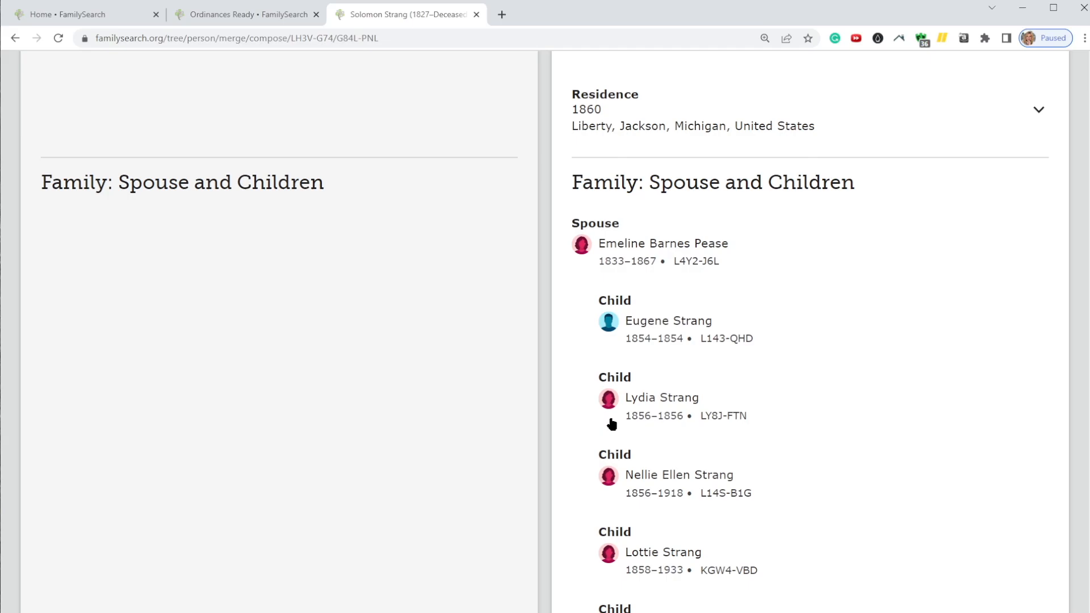
{"action": "scroll", "coordinate": [612, 424], "scroll_direction": "down", "scroll_amount": 2}
{"action": "scroll", "coordinate": [611, 424], "scroll_direction": "down", "scroll_amount": 6}
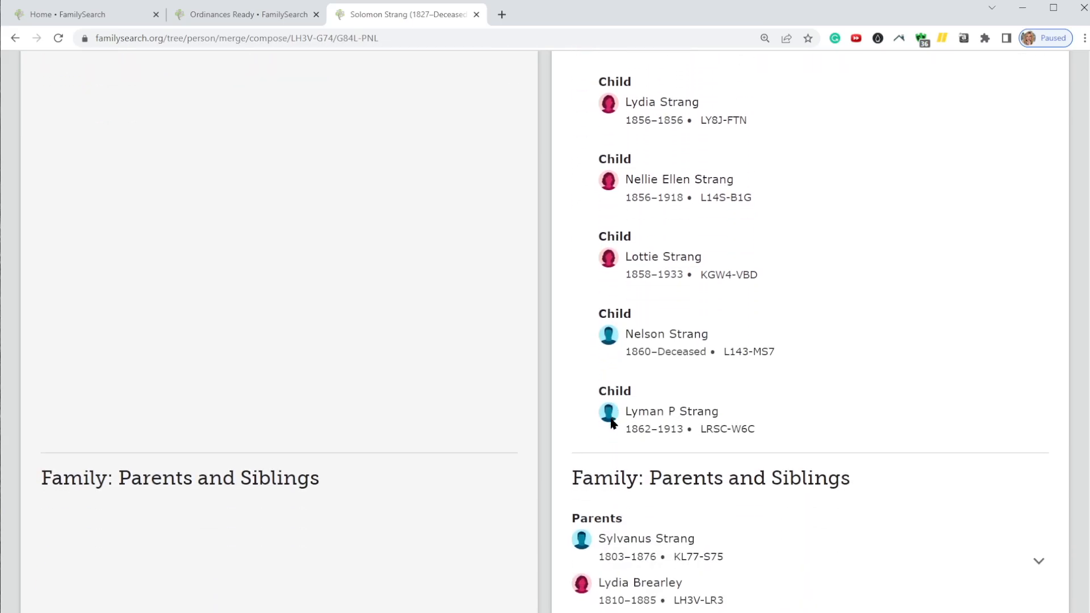
{"action": "scroll", "coordinate": [610, 418], "scroll_direction": "down", "scroll_amount": 8}
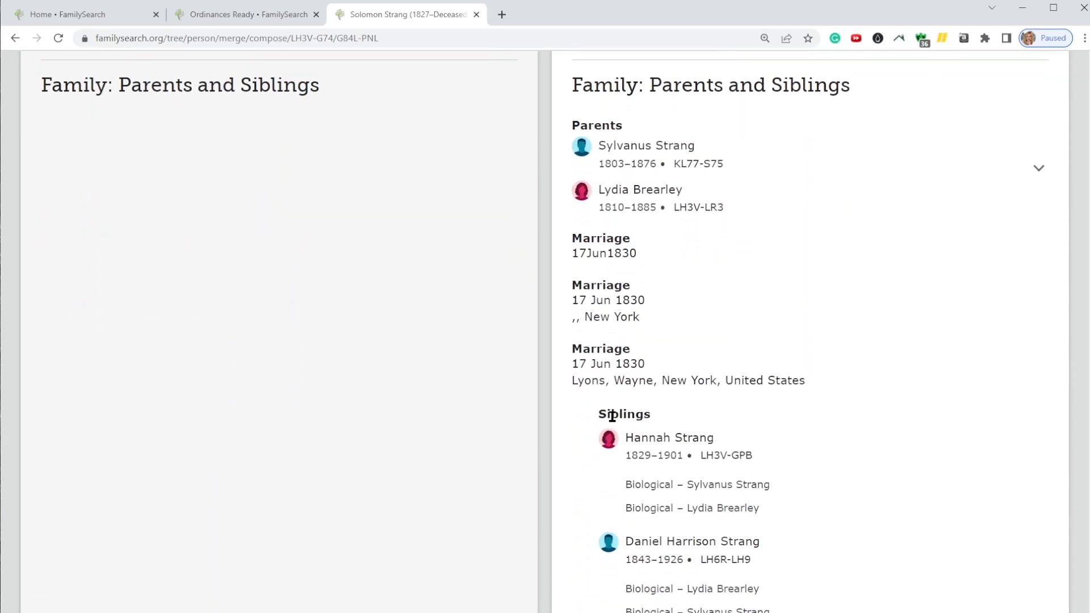
{"action": "scroll", "coordinate": [619, 419], "scroll_direction": "down", "scroll_amount": 2}
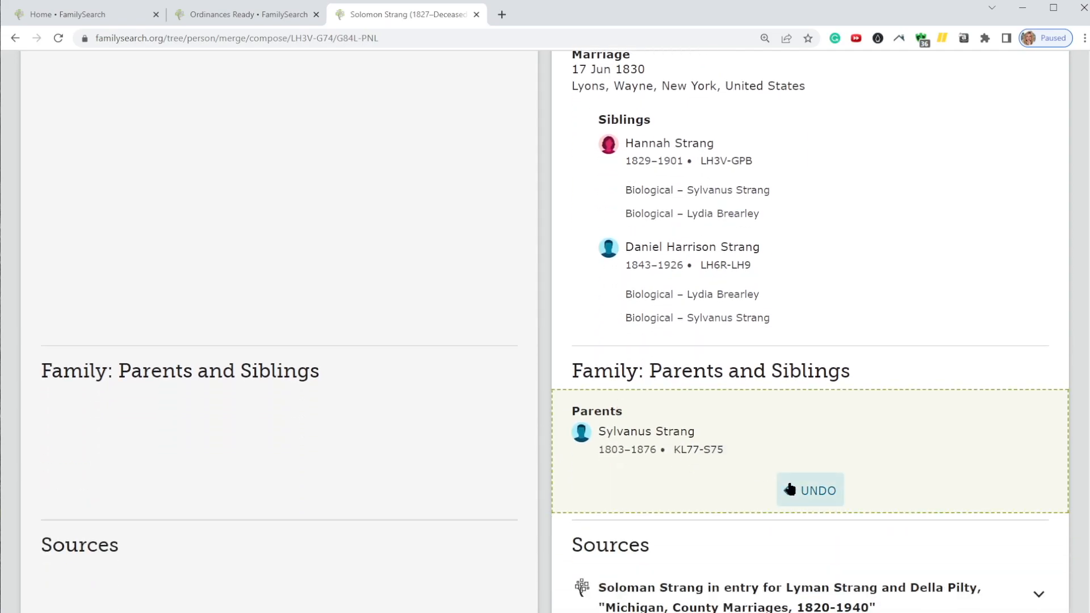
{"action": "left_click", "coordinate": [795, 487]}
{"action": "left_click_drag", "start_coordinate": [1084, 318], "coordinate": [1087, 409]}
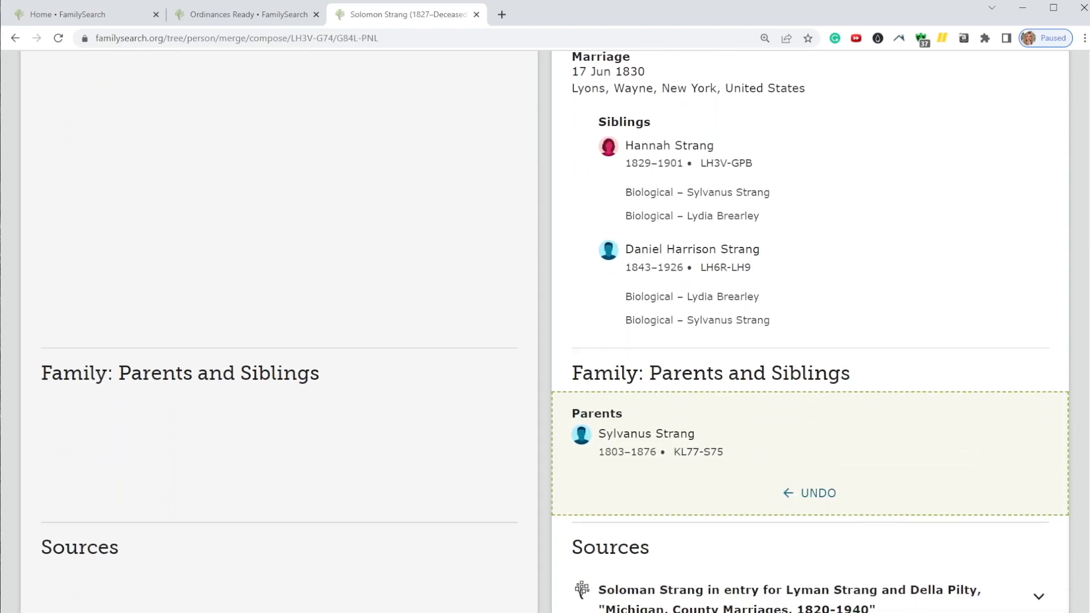
{"action": "left_click", "coordinate": [807, 500]}
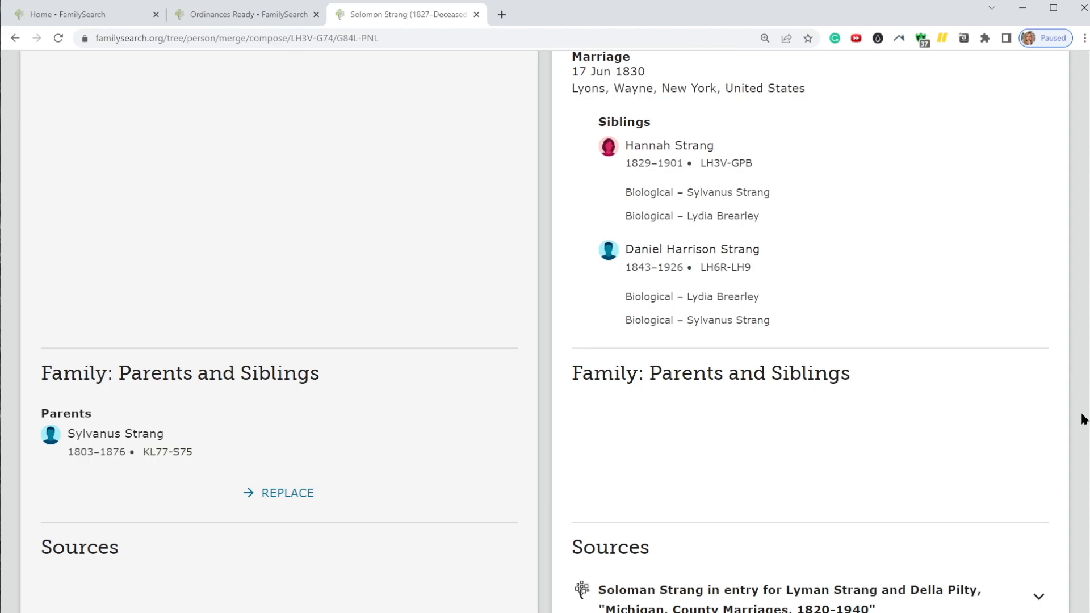
{"action": "left_click_drag", "start_coordinate": [1087, 422], "coordinate": [1029, 107]}
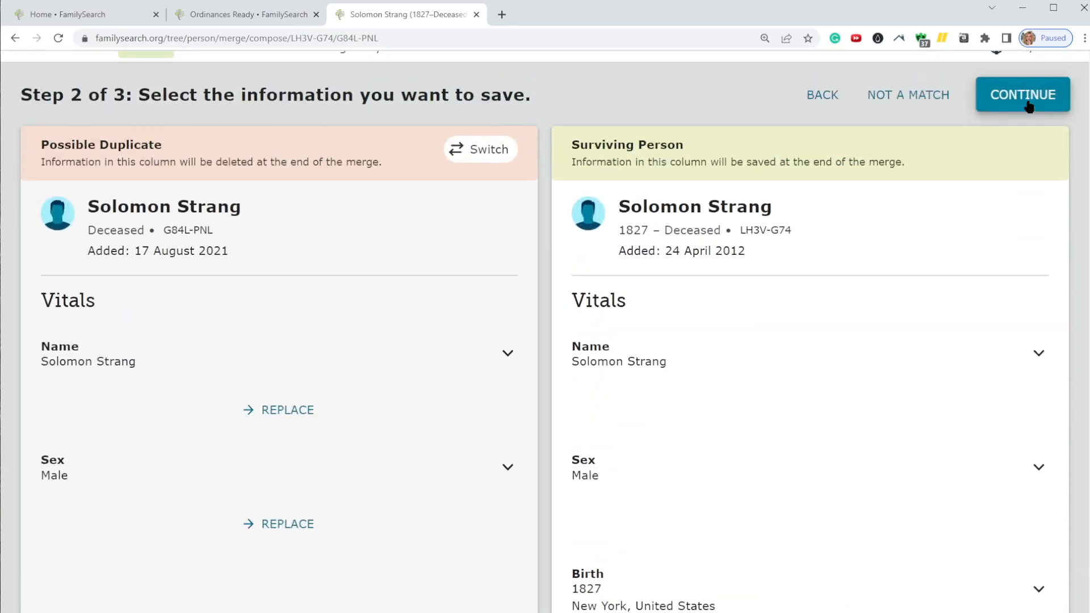
{"action": "left_click", "coordinate": [1029, 106]}
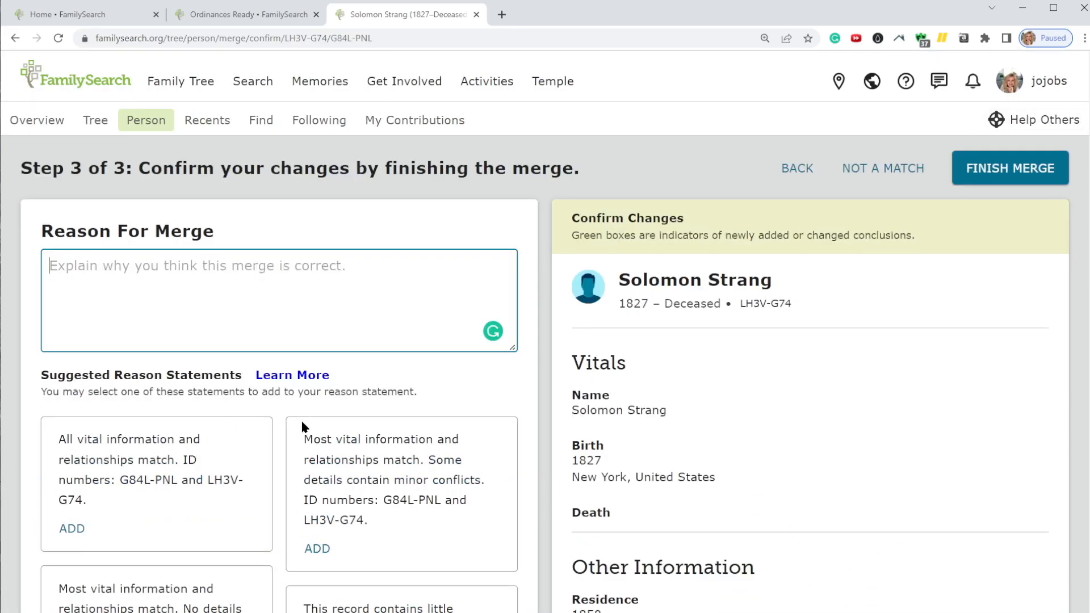
- Add the suggested reason "All vital information and relationships match" with both ID numbers and finish the merge
{"action": "scroll", "coordinate": [239, 442], "scroll_direction": "down", "scroll_amount": 2}
{"action": "scroll", "coordinate": [723, 380], "scroll_direction": "down", "scroll_amount": 2}
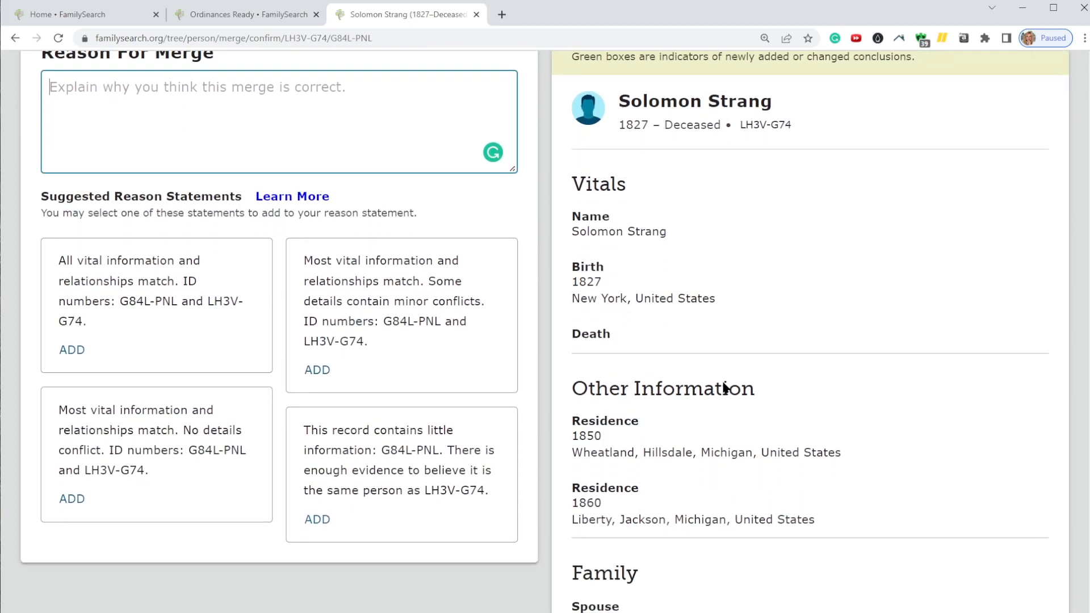
{"action": "scroll", "coordinate": [724, 384], "scroll_direction": "down", "scroll_amount": 3}
{"action": "scroll", "coordinate": [723, 383], "scroll_direction": "up", "scroll_amount": 3}
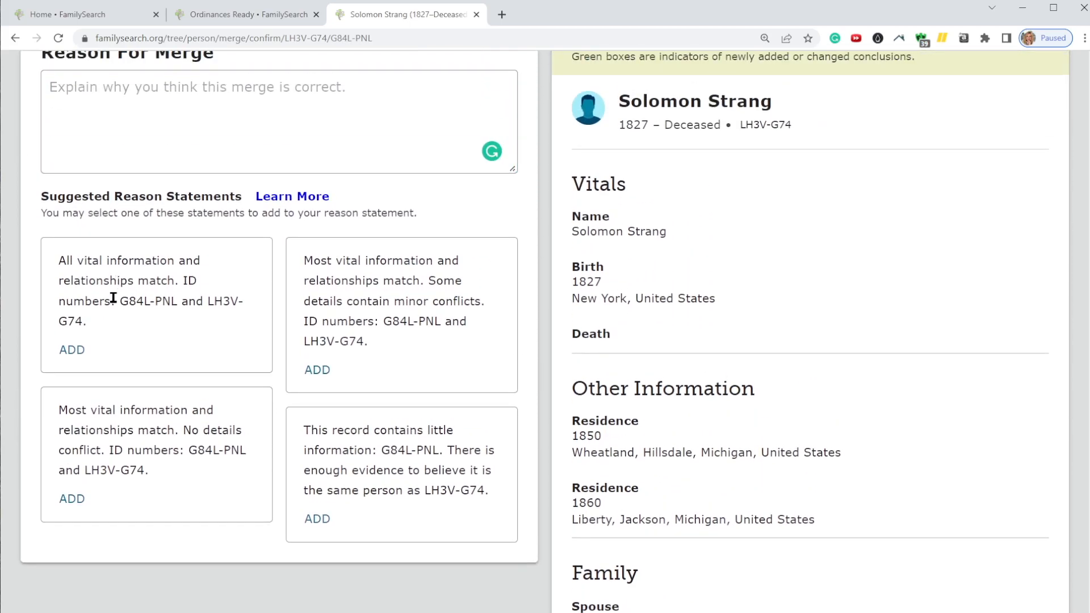
{"action": "left_click", "coordinate": [69, 351]}
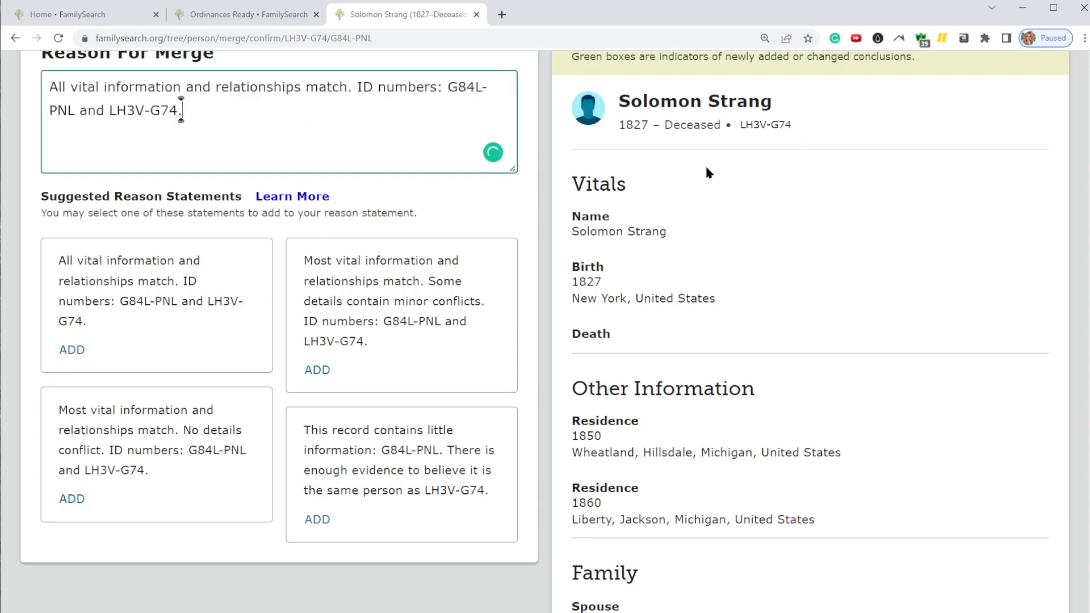
{"action": "scroll", "coordinate": [946, 241], "scroll_direction": "up", "scroll_amount": 2}
{"action": "left_click", "coordinate": [1017, 102]}
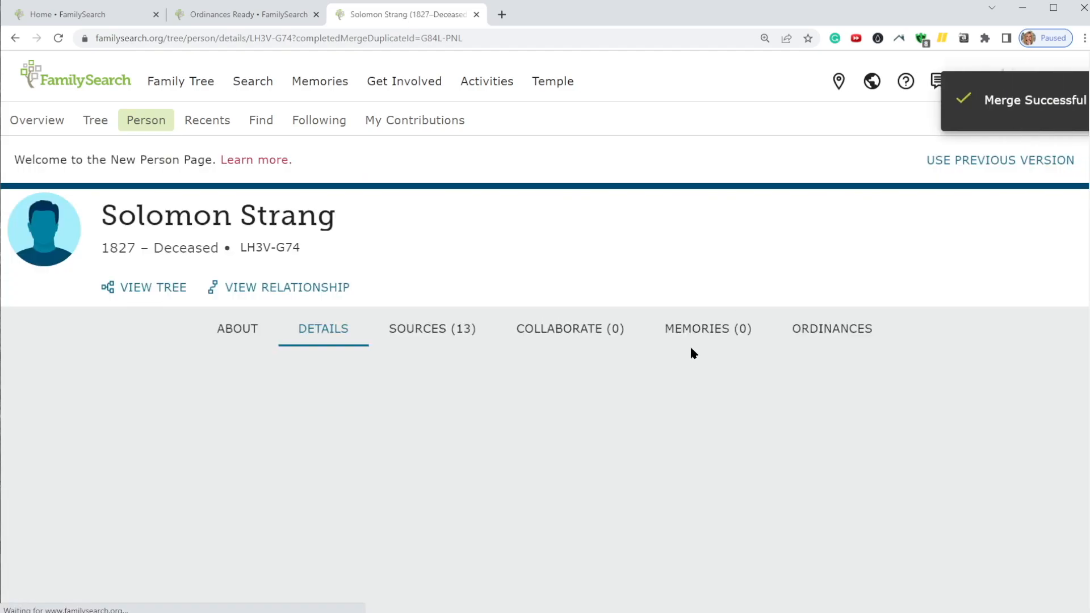
- Review the surviving son's vitals and family members, checking his parents and siblings for leftover duplicate entries
{"action": "scroll", "coordinate": [699, 370], "scroll_direction": "down", "scroll_amount": 2}
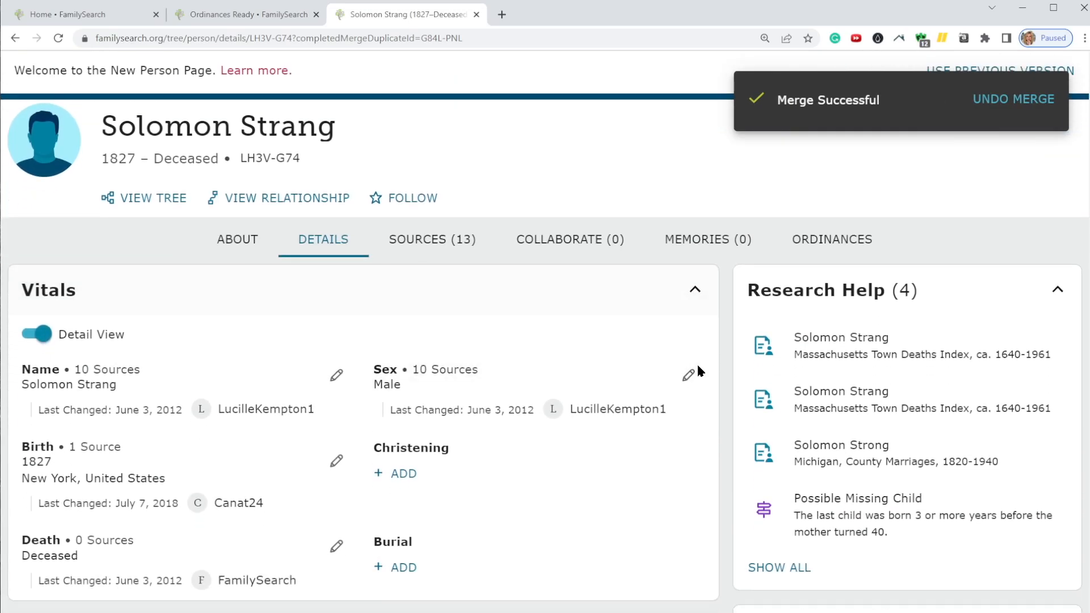
{"action": "scroll", "coordinate": [699, 370], "scroll_direction": "down", "scroll_amount": 2}
{"action": "scroll", "coordinate": [698, 364], "scroll_direction": "down", "scroll_amount": 2}
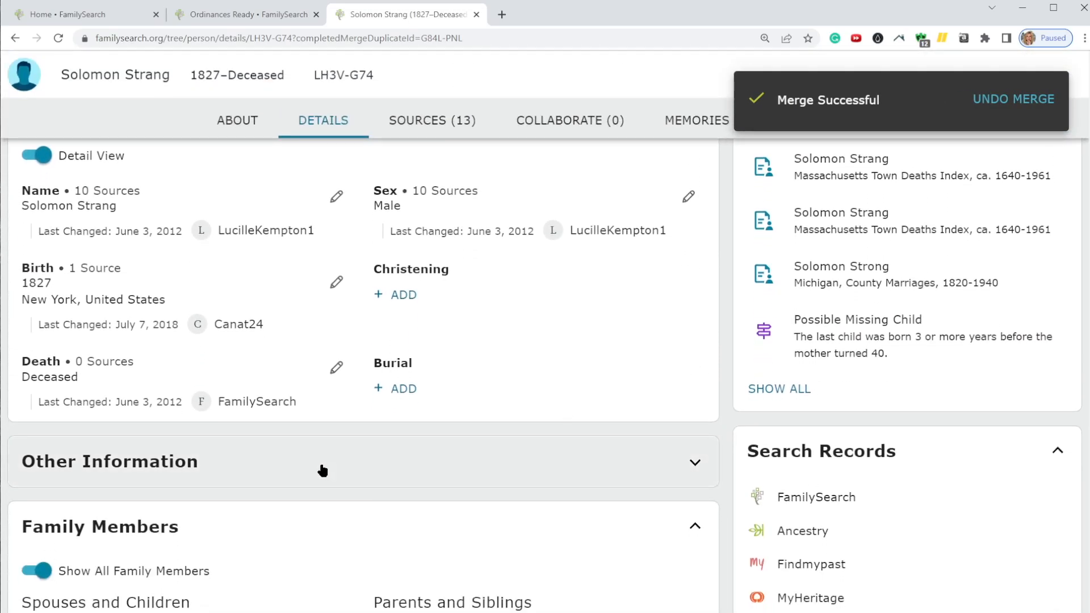
{"action": "scroll", "coordinate": [323, 471], "scroll_direction": "up", "scroll_amount": 2}
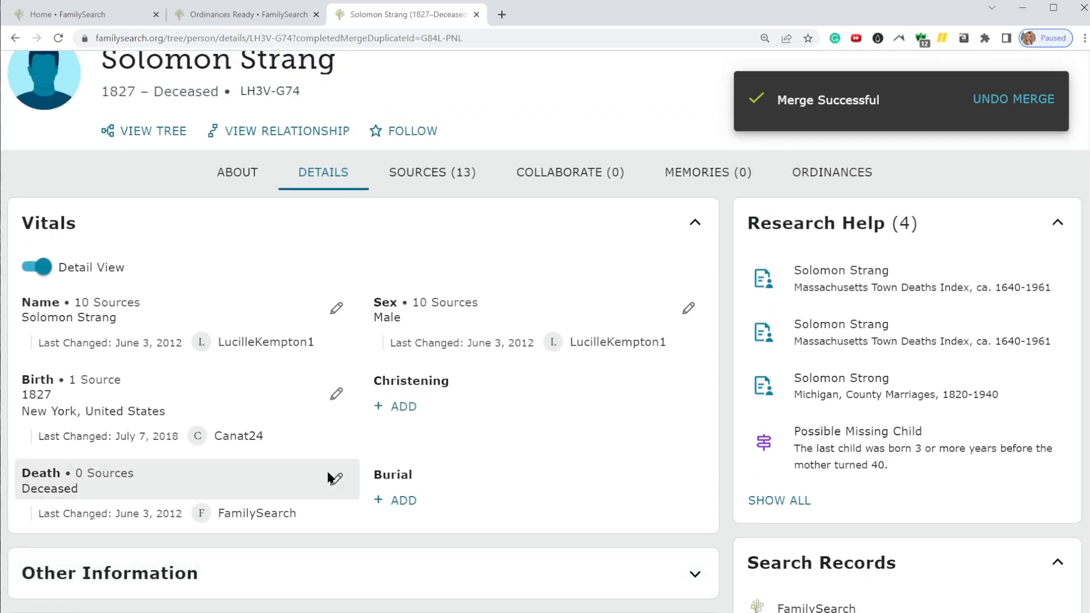
{"action": "scroll", "coordinate": [755, 494], "scroll_direction": "down", "scroll_amount": 2}
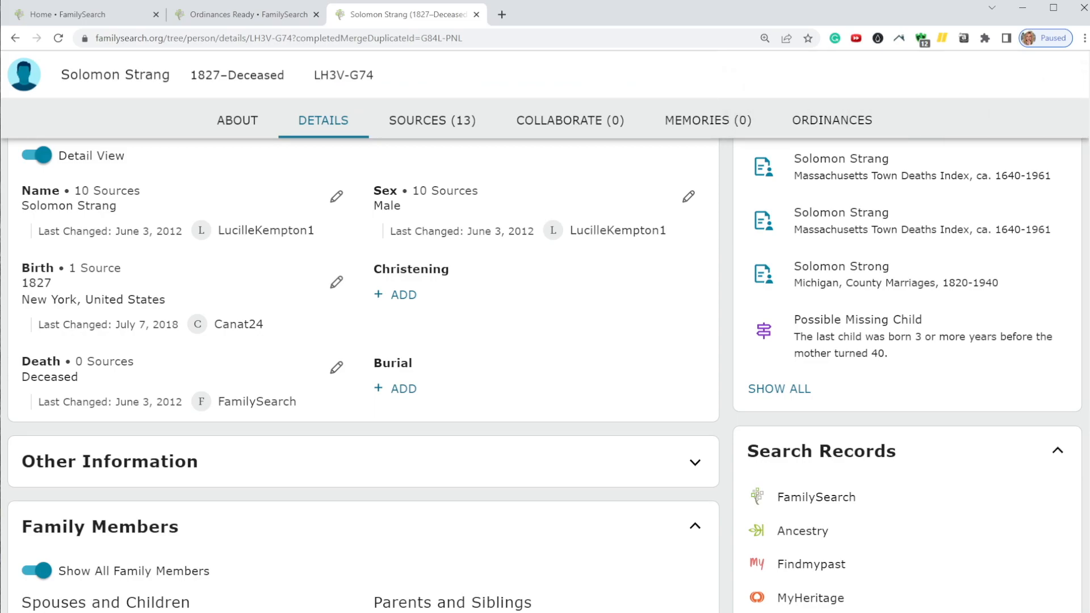
{"action": "scroll", "coordinate": [1036, 521], "scroll_direction": "down", "scroll_amount": 10}
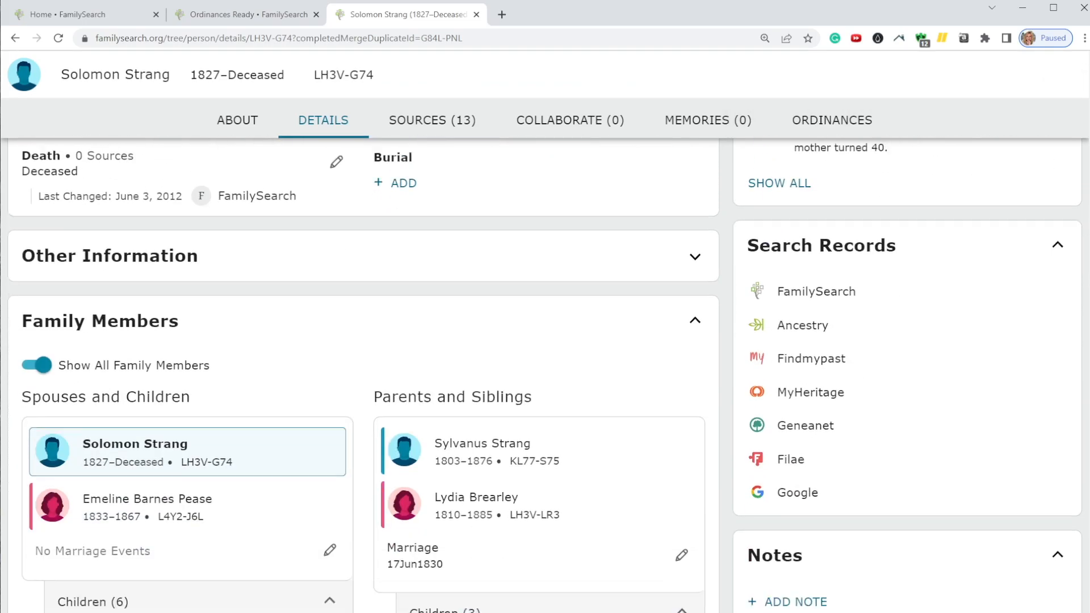
{"action": "scroll", "coordinate": [546, 374], "scroll_direction": "down", "scroll_amount": 7}
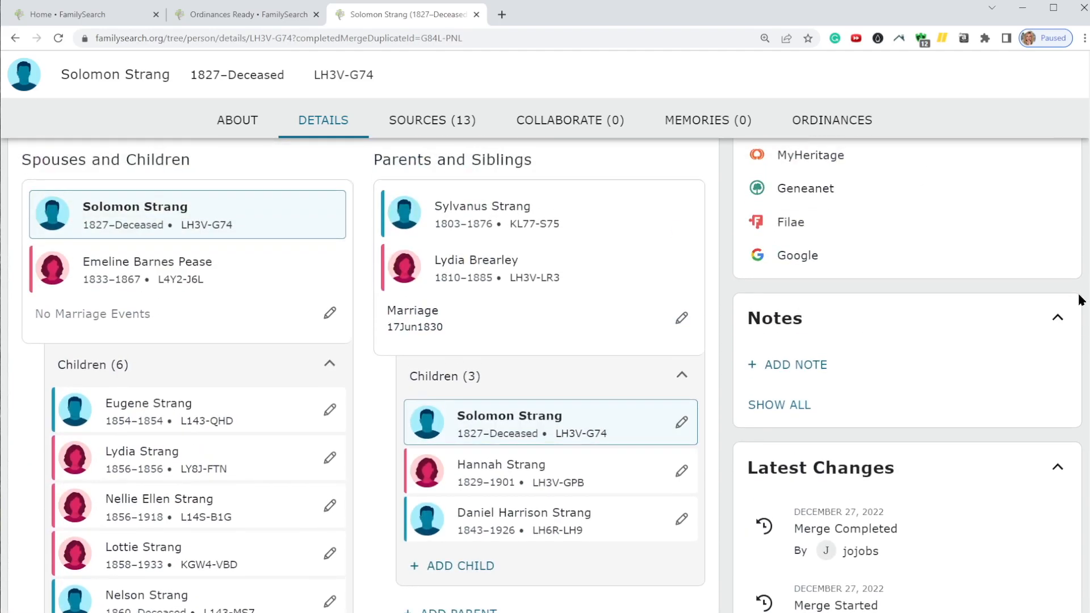
{"action": "scroll", "coordinate": [1079, 290], "scroll_direction": "up", "scroll_amount": 2}
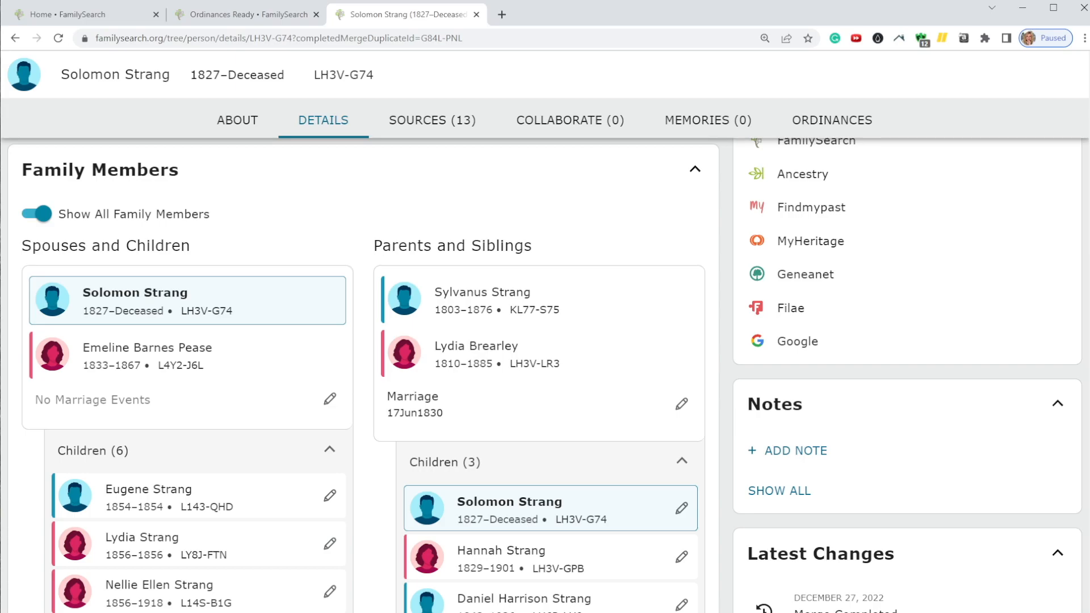
{"action": "scroll", "coordinate": [545, 375], "scroll_direction": "up", "scroll_amount": 1}
{"action": "scroll", "coordinate": [545, 375], "scroll_direction": "down", "scroll_amount": 1}
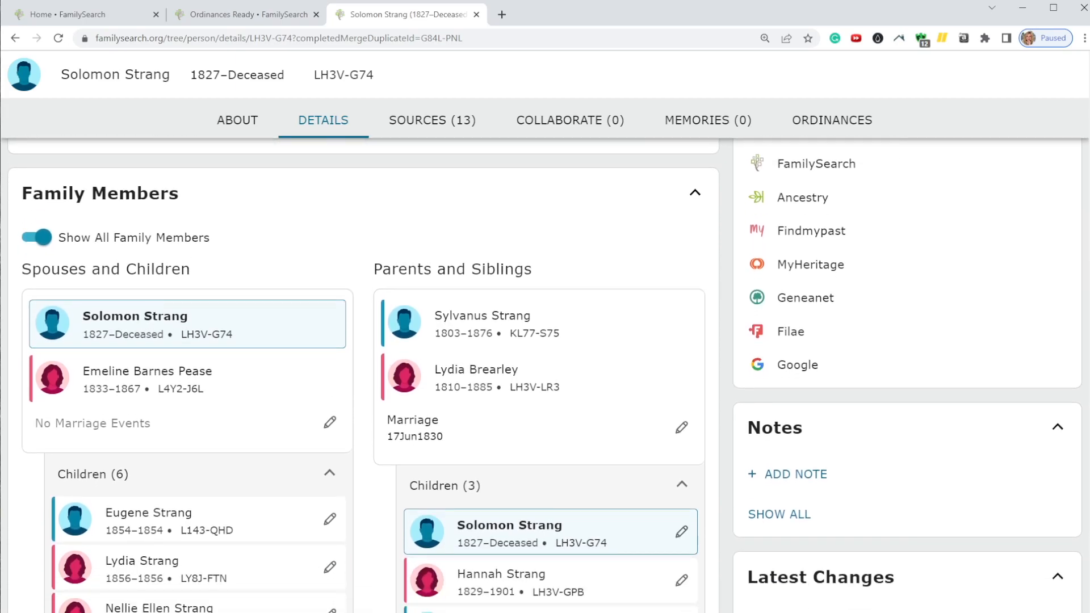
{"action": "scroll", "coordinate": [1087, 263], "scroll_direction": "up", "scroll_amount": 1}
{"action": "scroll", "coordinate": [1086, 263], "scroll_direction": "down", "scroll_amount": 1}
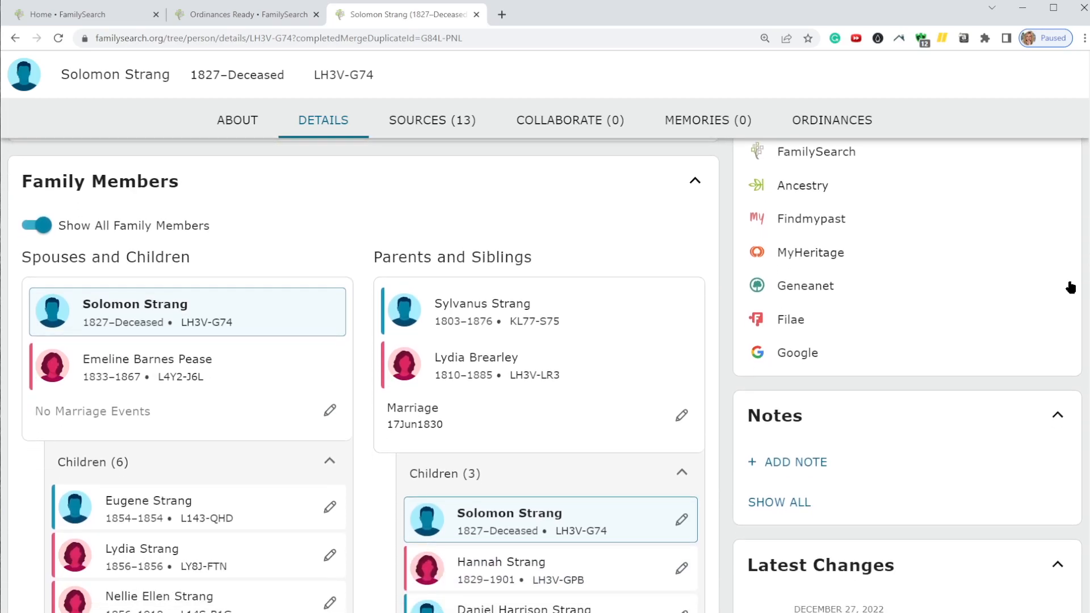
{"action": "scroll", "coordinate": [662, 405], "scroll_direction": "down", "scroll_amount": 1}
{"action": "scroll", "coordinate": [662, 406], "scroll_direction": "down", "scroll_amount": 3}
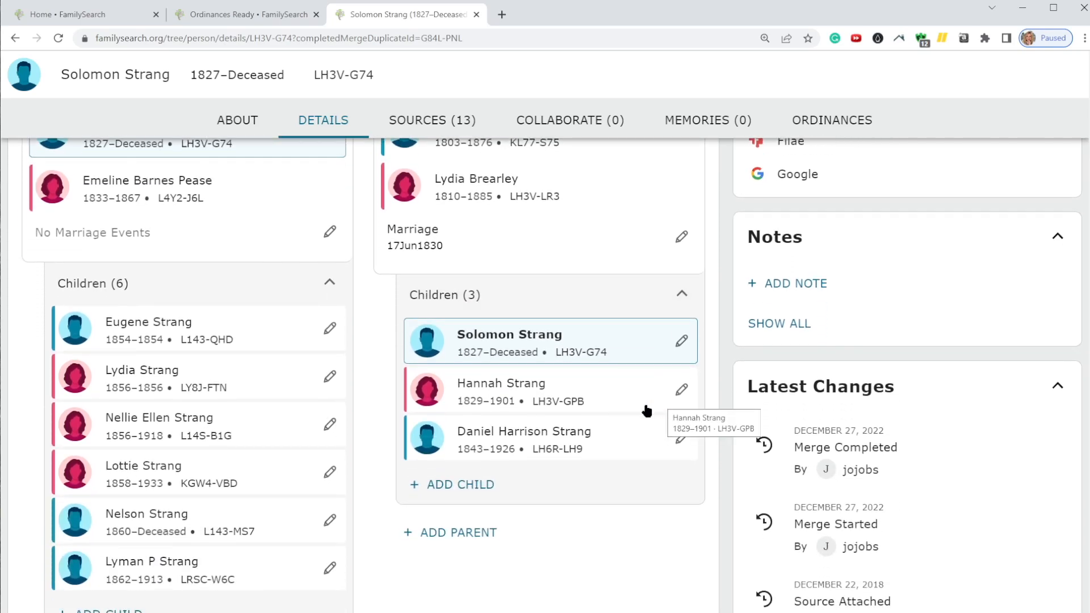
{"action": "scroll", "coordinate": [621, 424], "scroll_direction": "up", "scroll_amount": 4}
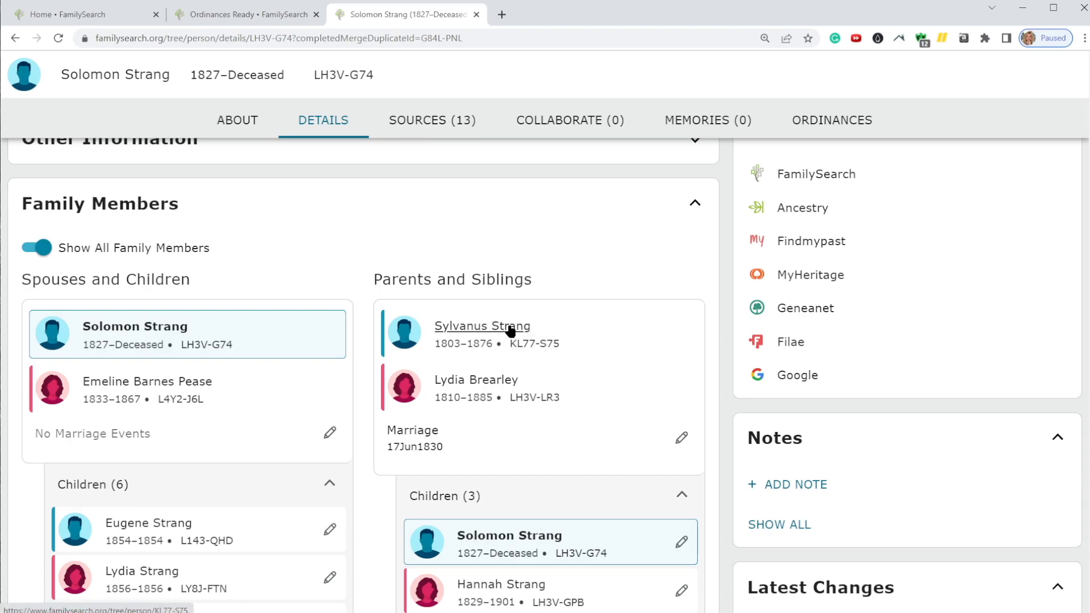
{"action": "scroll", "coordinate": [339, 389], "scroll_direction": "down", "scroll_amount": 2}
{"action": "scroll", "coordinate": [338, 394], "scroll_direction": "down", "scroll_amount": 3}
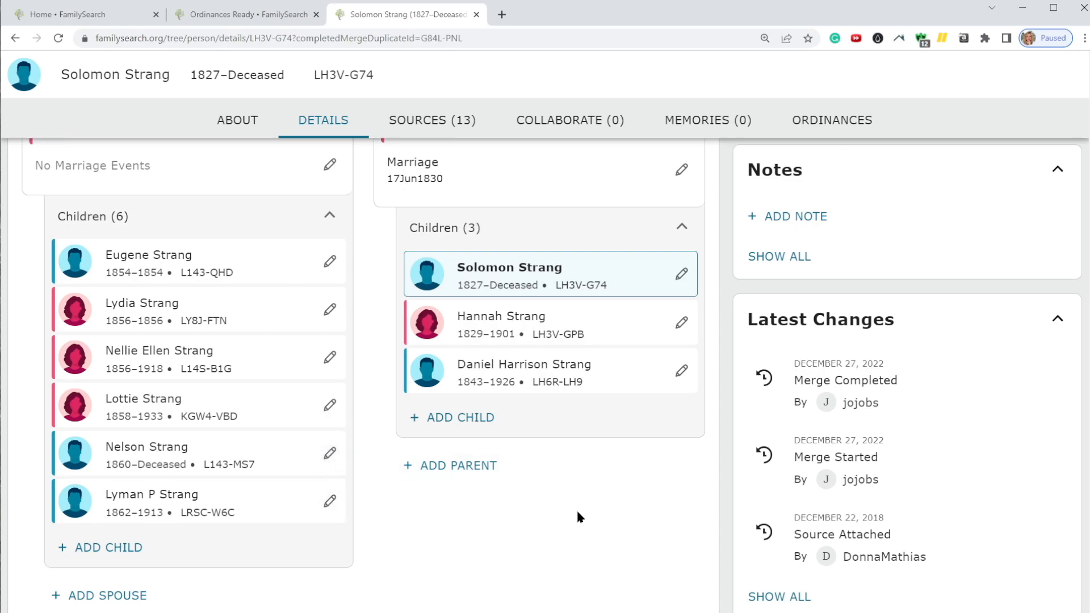
{"action": "scroll", "coordinate": [613, 498], "scroll_direction": "up", "scroll_amount": 2}
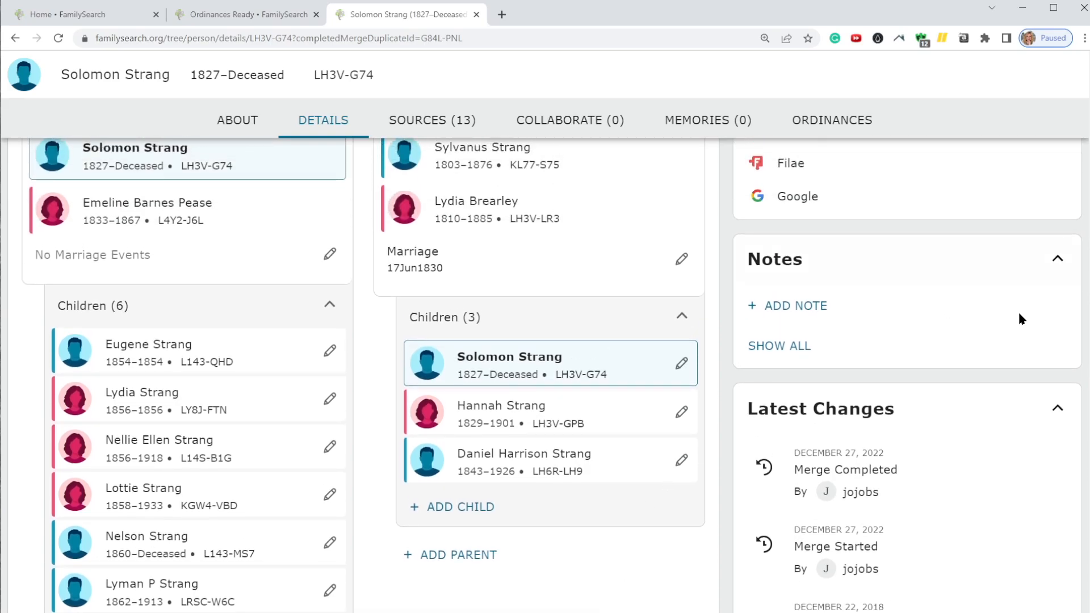
{"action": "scroll", "coordinate": [1088, 253], "scroll_direction": "up", "scroll_amount": 5}
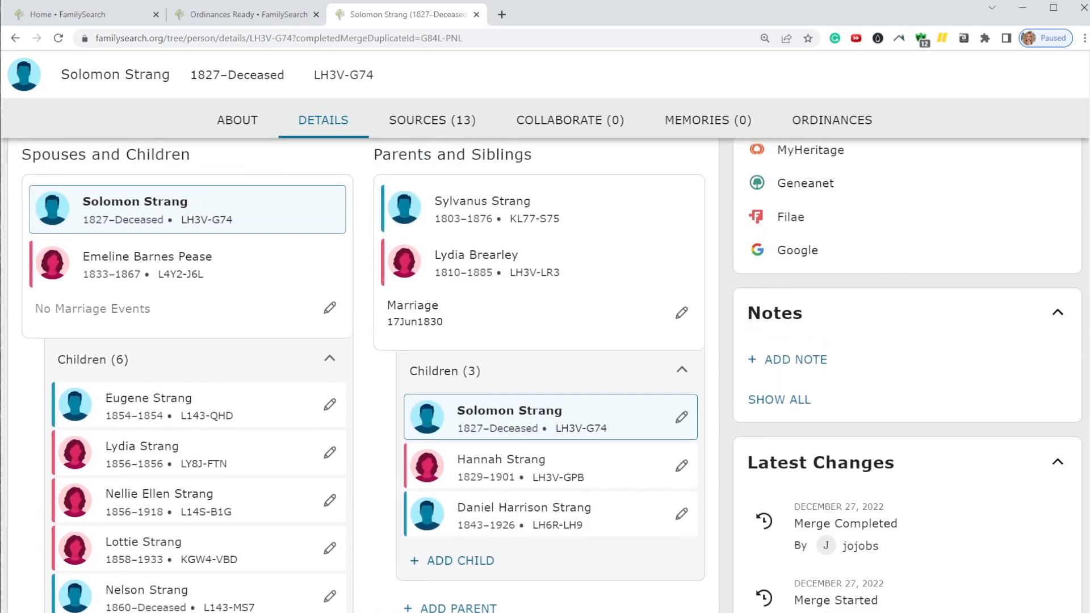
{"action": "scroll", "coordinate": [1088, 253], "scroll_direction": "up", "scroll_amount": 5}
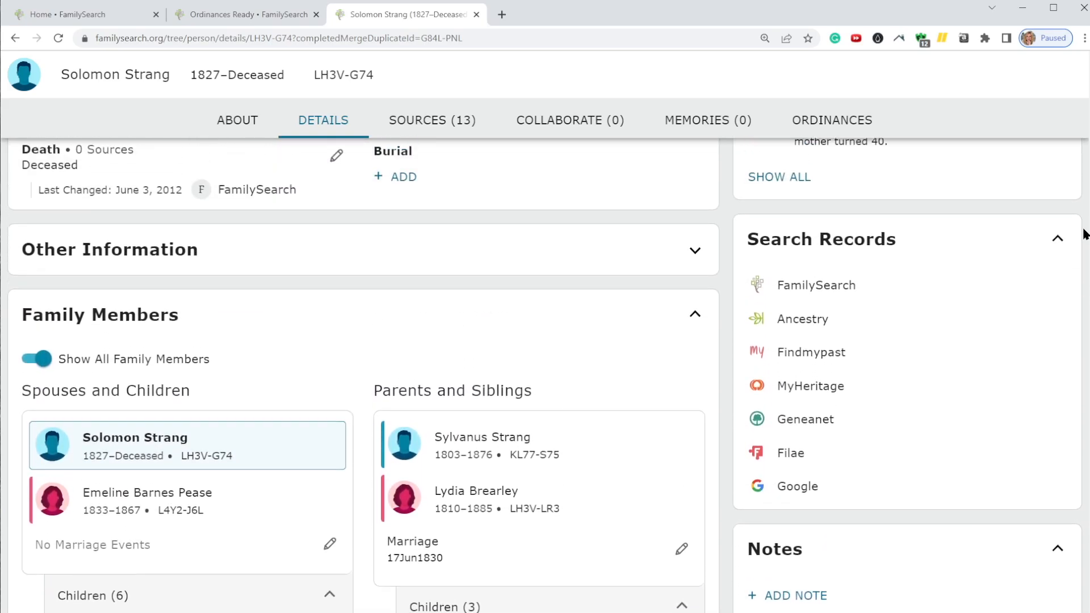
{"action": "scroll", "coordinate": [1076, 159], "scroll_direction": "up", "scroll_amount": 2}
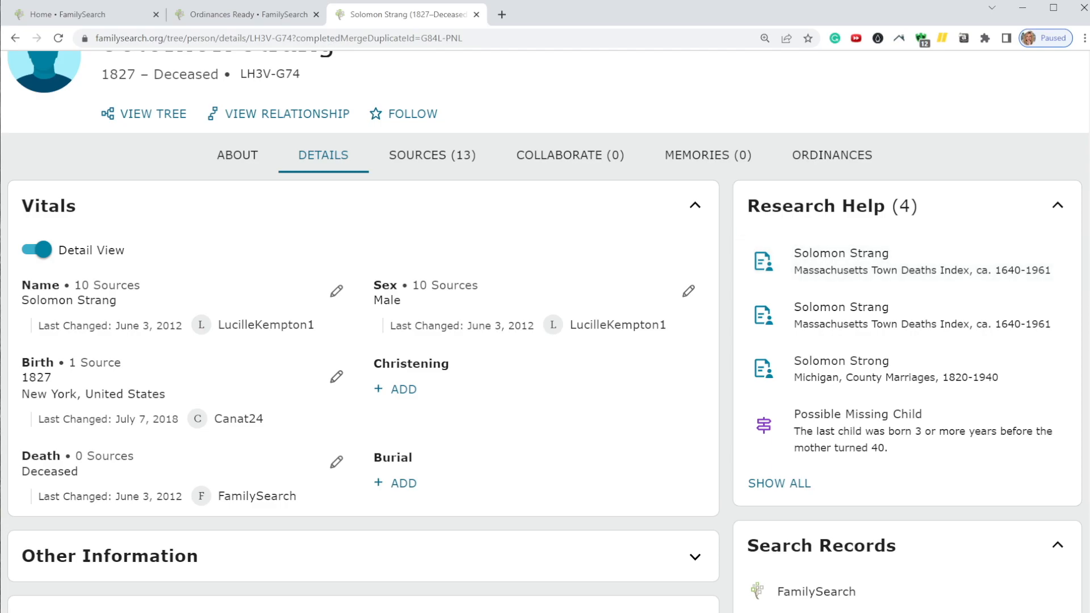
{"action": "scroll", "coordinate": [1085, 253], "scroll_direction": "up", "scroll_amount": 2}
{"action": "scroll", "coordinate": [1086, 253], "scroll_direction": "up", "scroll_amount": 3}
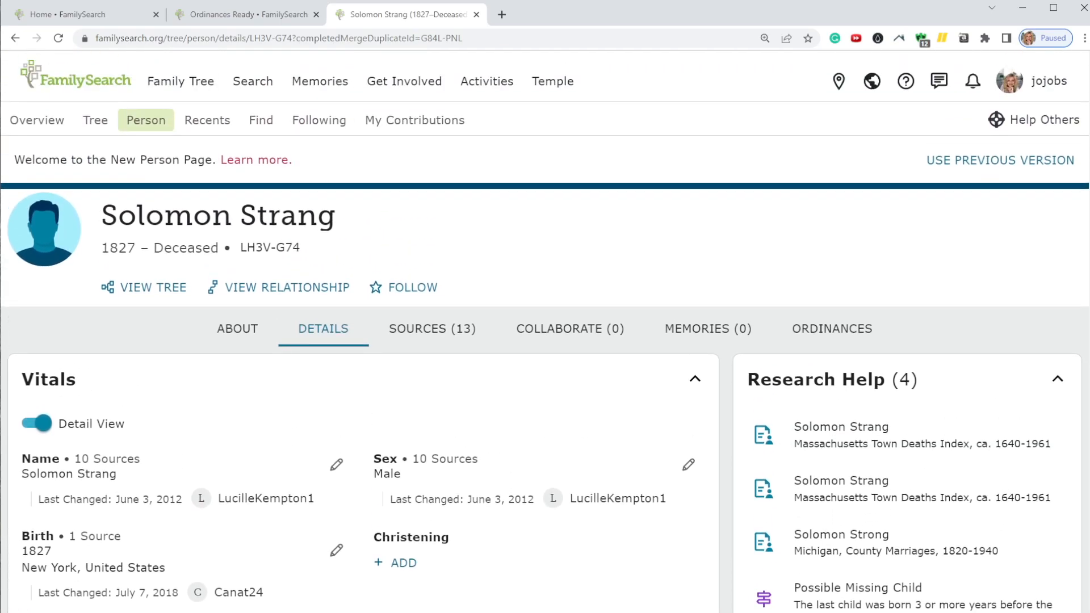
{"action": "scroll", "coordinate": [1057, 270], "scroll_direction": "down", "scroll_amount": 2}
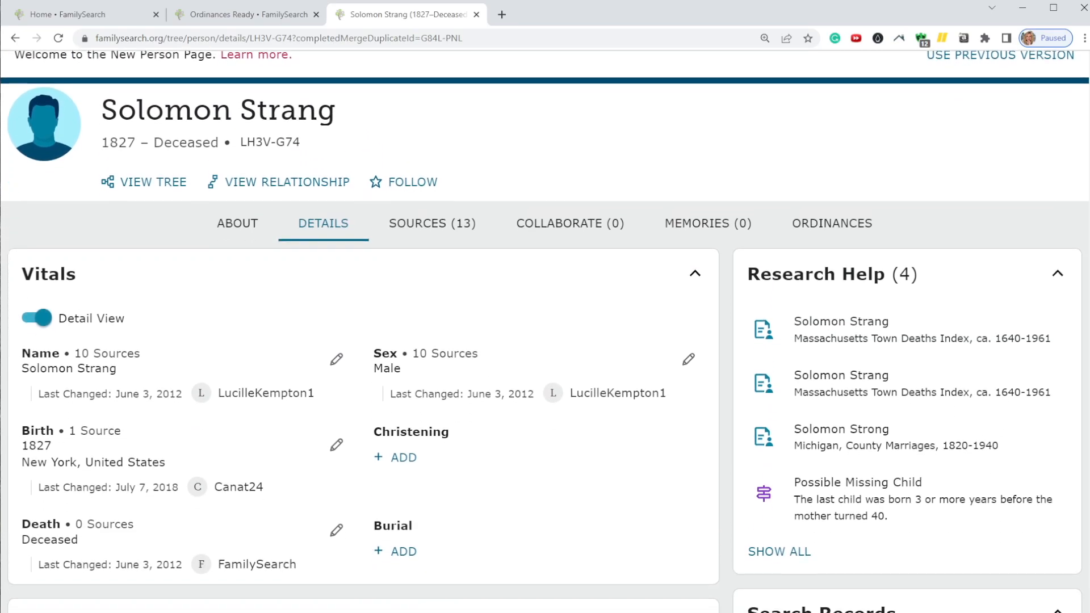
{"action": "scroll", "coordinate": [1057, 271], "scroll_direction": "up", "scroll_amount": 2}
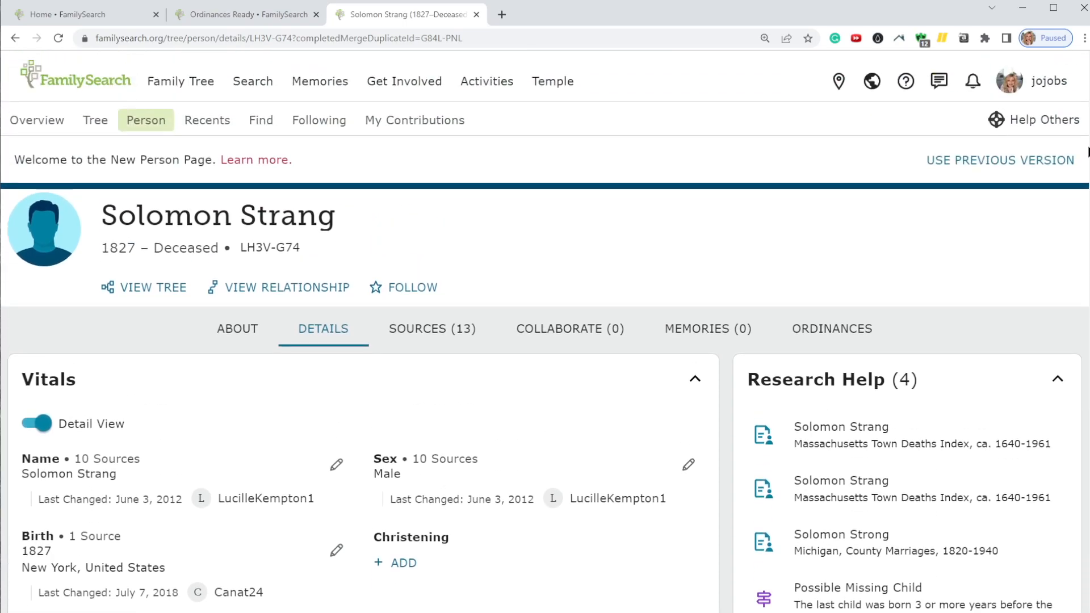
- Open the site help to view its suggested topics and contact options, and close it again
{"action": "left_click", "coordinate": [906, 84]}
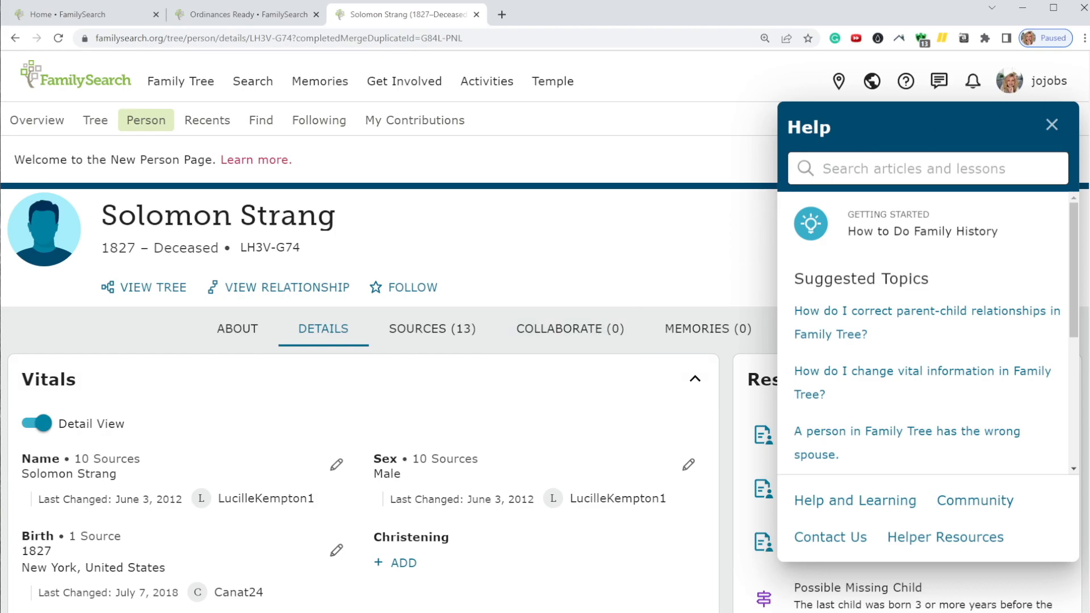
{"action": "left_click", "coordinate": [1052, 124]}
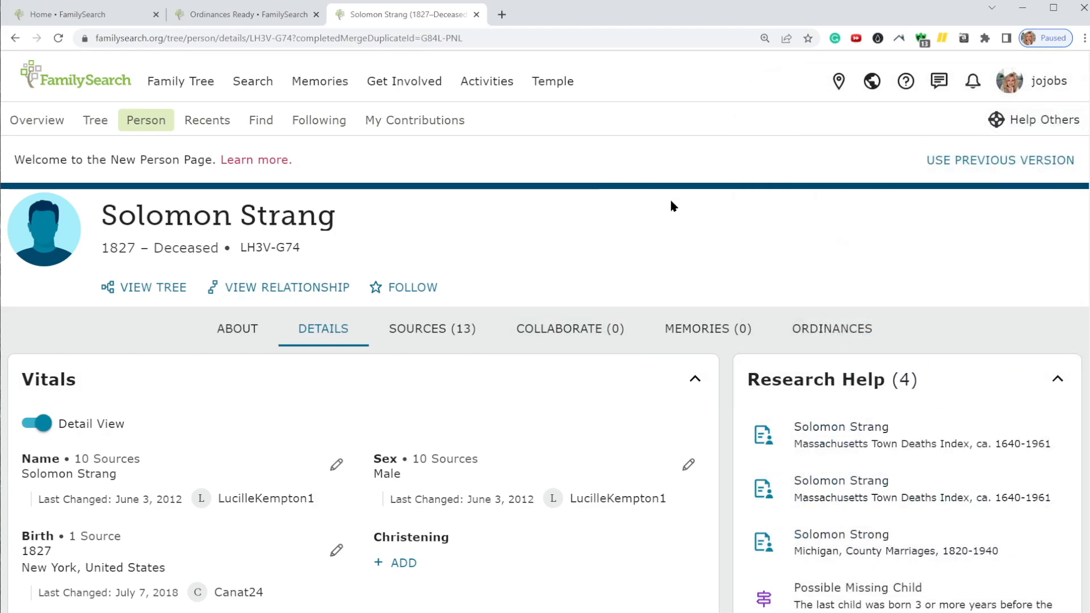